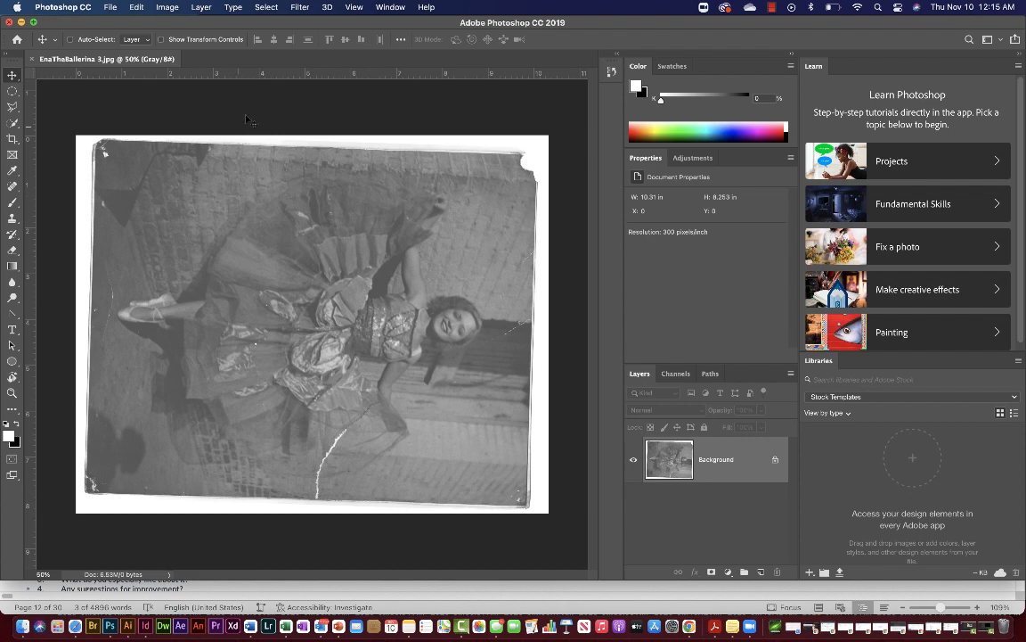
Reset the Essentials workspace to its default layout.
left_click(351, 7)
mouse_move(403, 5)
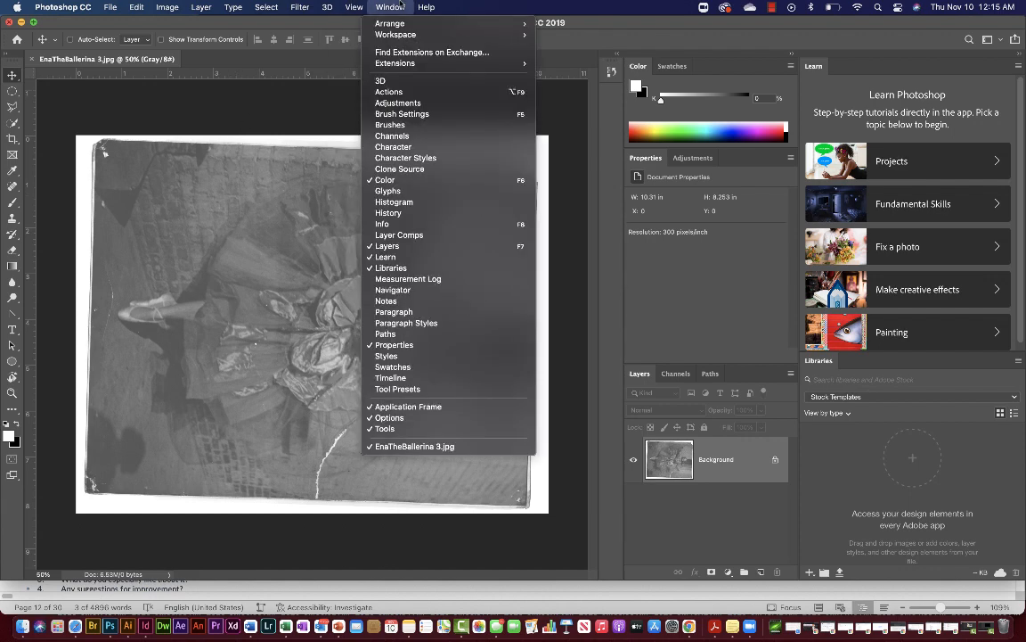
mouse_move(408, 35)
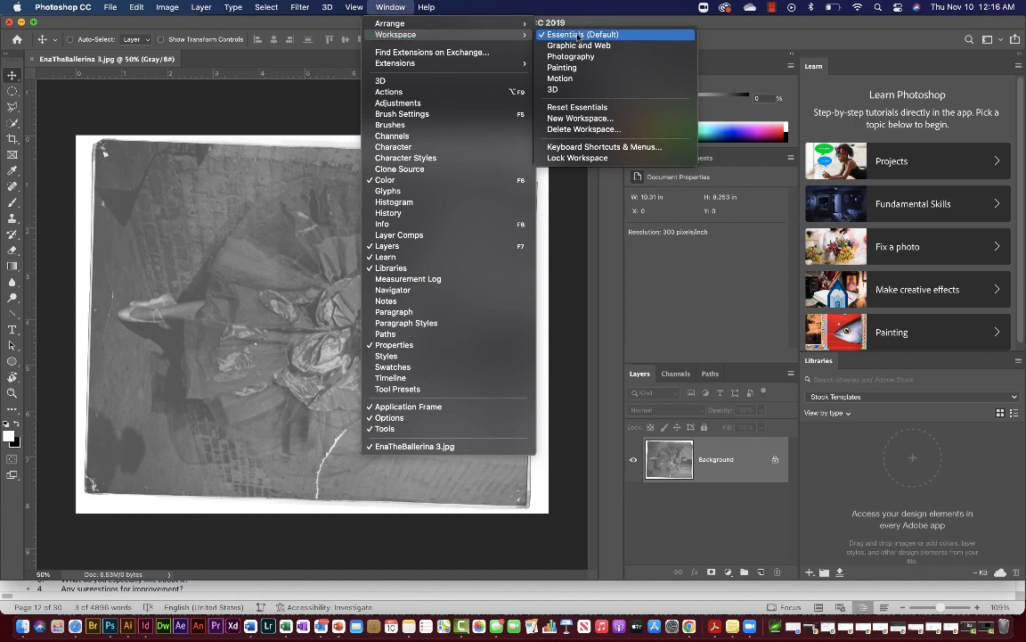
left_click(594, 106)
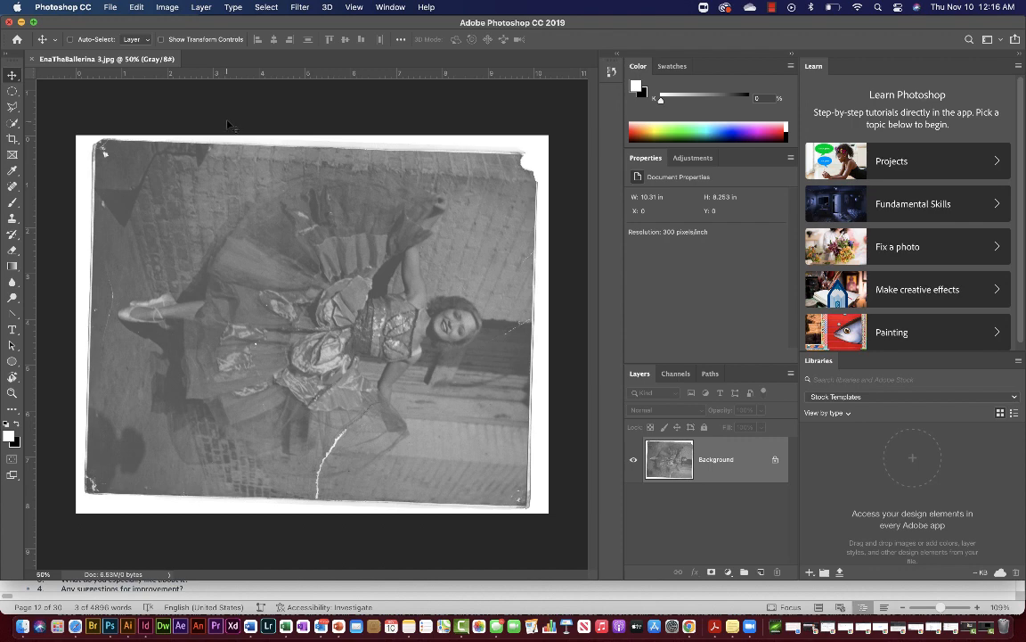
Rotate the whole image 90° counter clockwise so the dancer stands upright.
left_click(167, 7)
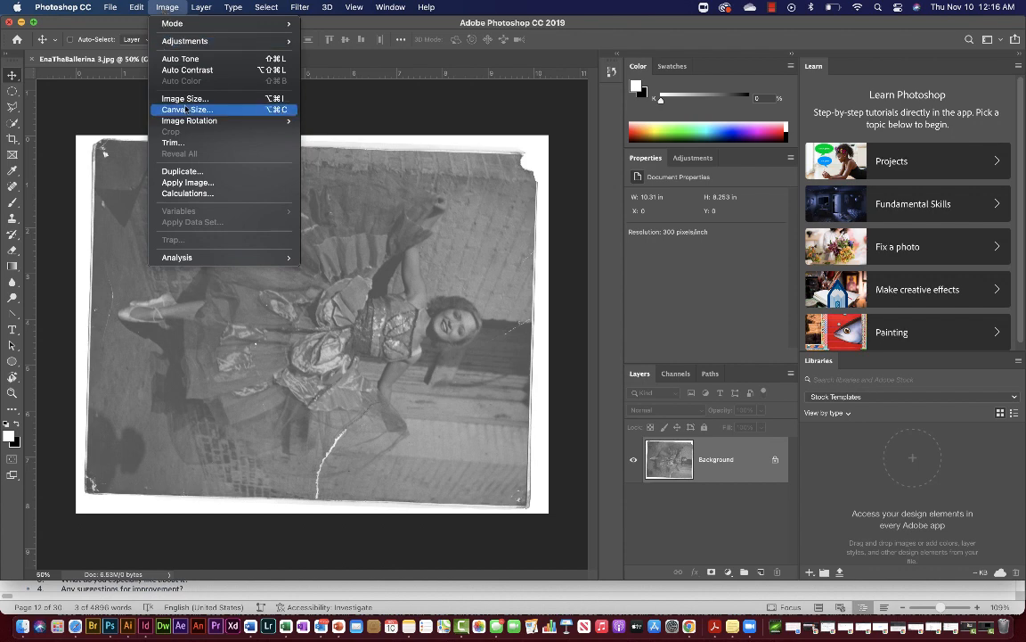
mouse_move(176, 118)
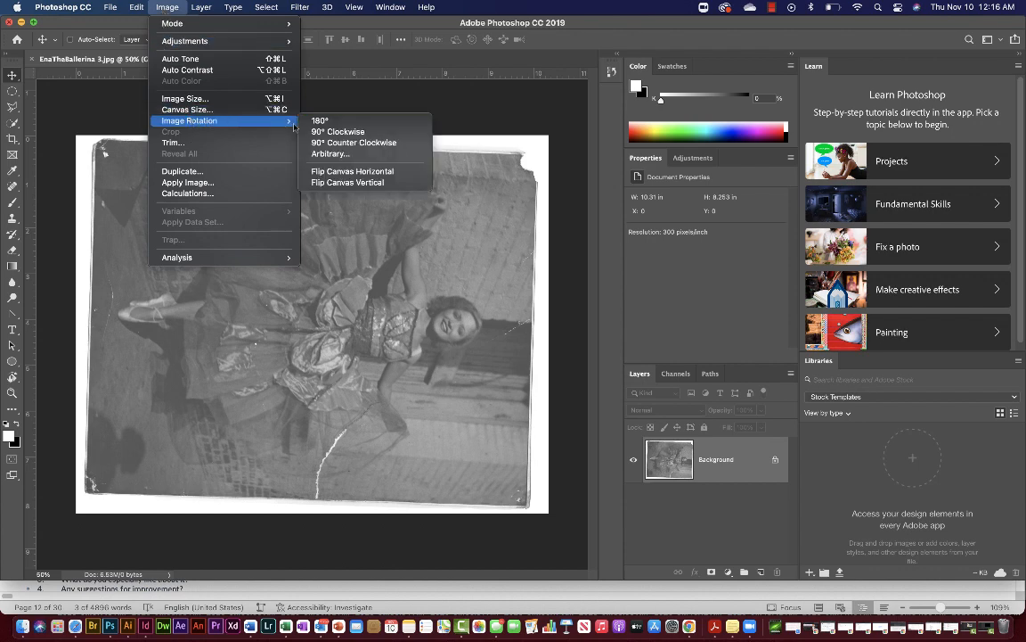
left_click(334, 146)
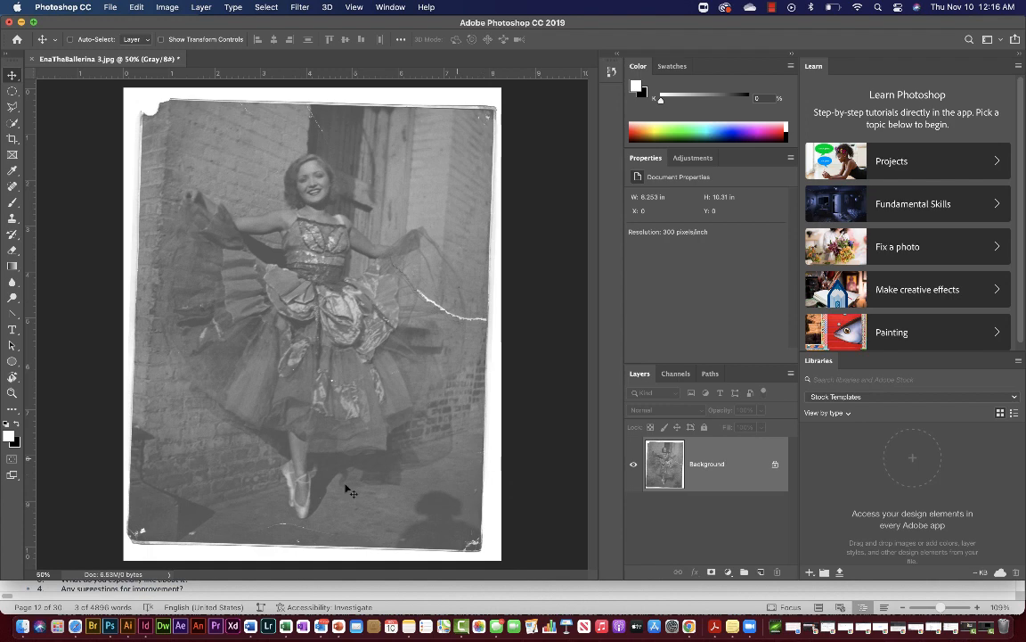
Try to move the locked Background layer, dismiss the conversion offer, and unlock it into a normal layer.
left_click_drag(118, 321, 77, 271)
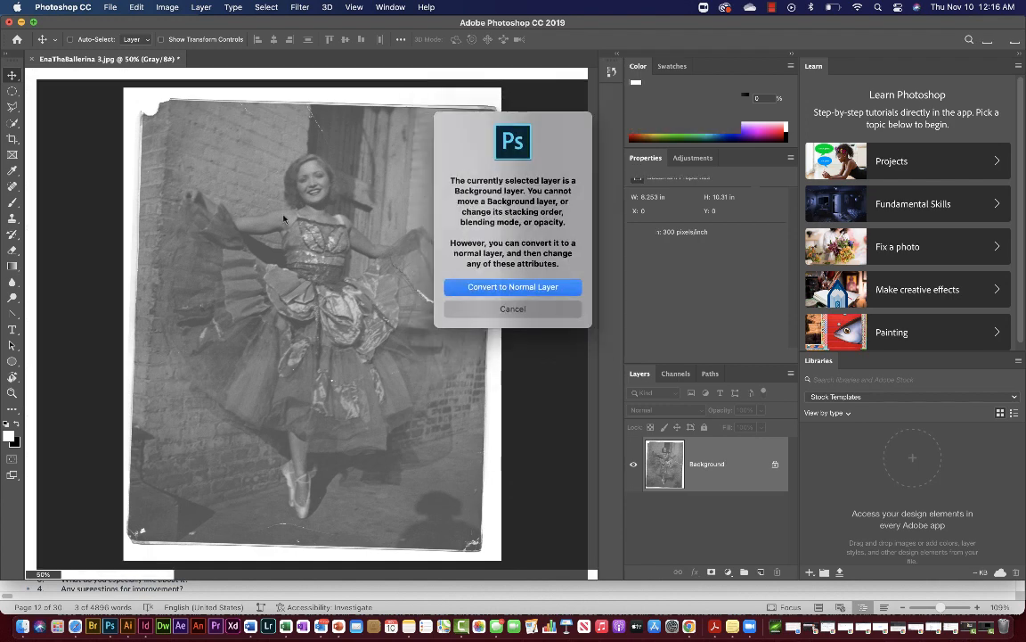
left_click(512, 308)
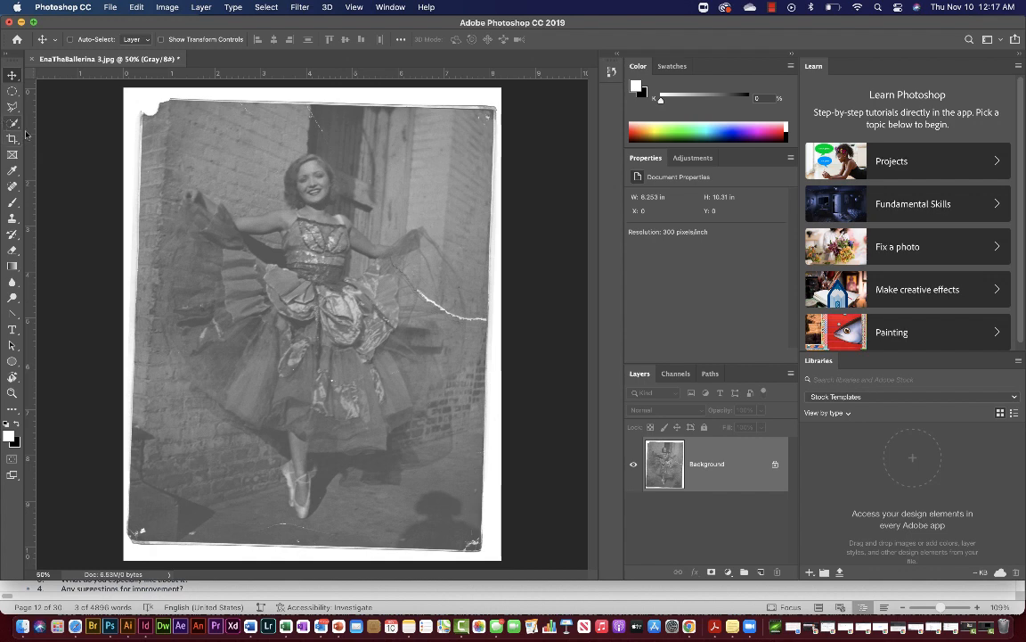
left_click(775, 467)
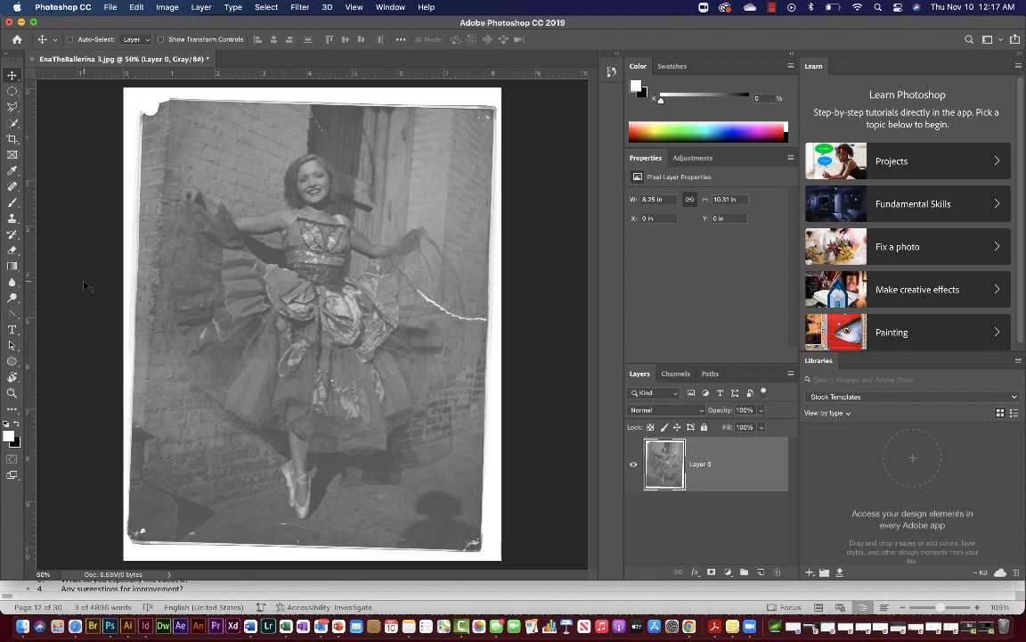
Start straightening the photo layer with Free Transform, turning off Snap and rotating it to about -1.84°.
key("super+t")
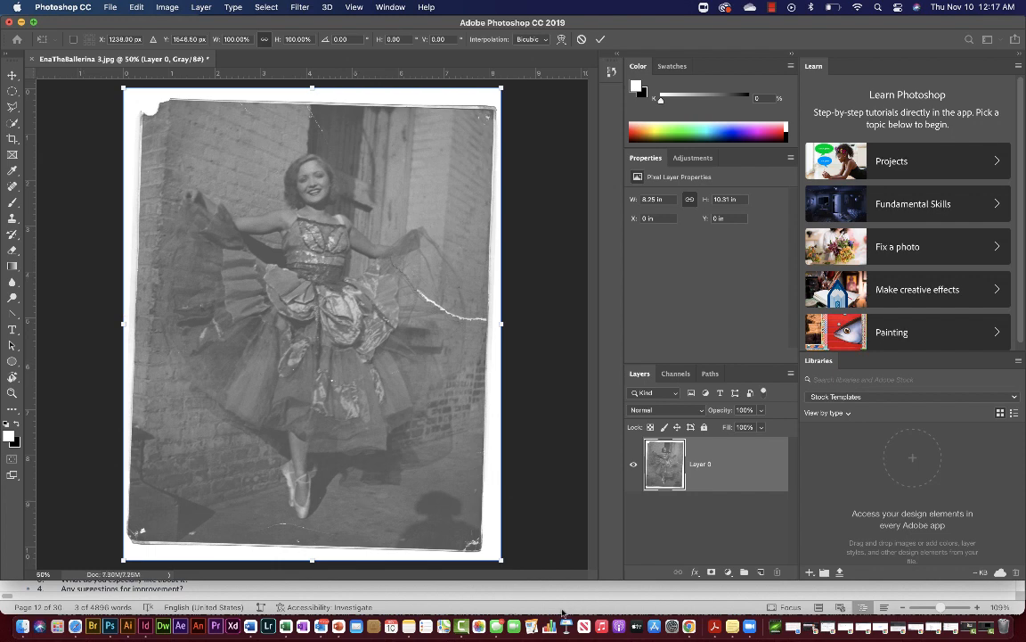
left_click_drag(513, 555, 521, 545)
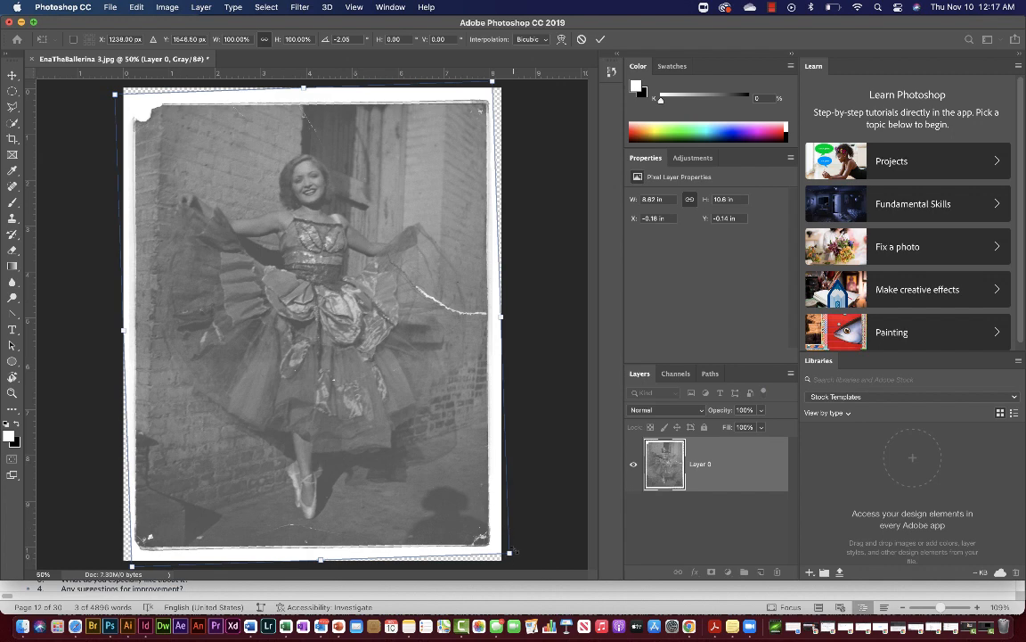
left_click(352, 7)
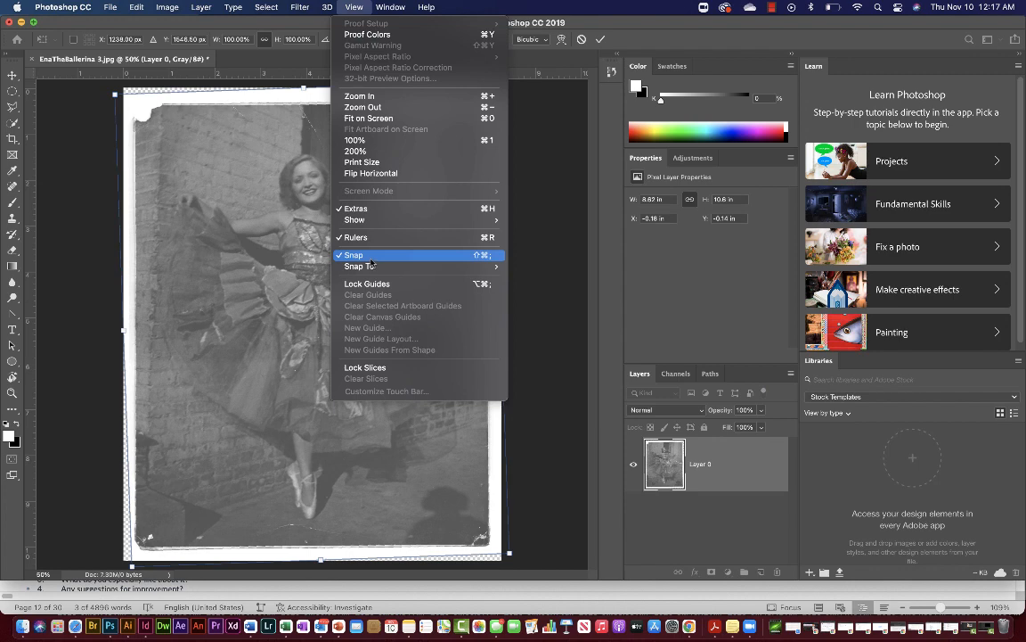
mouse_move(372, 272)
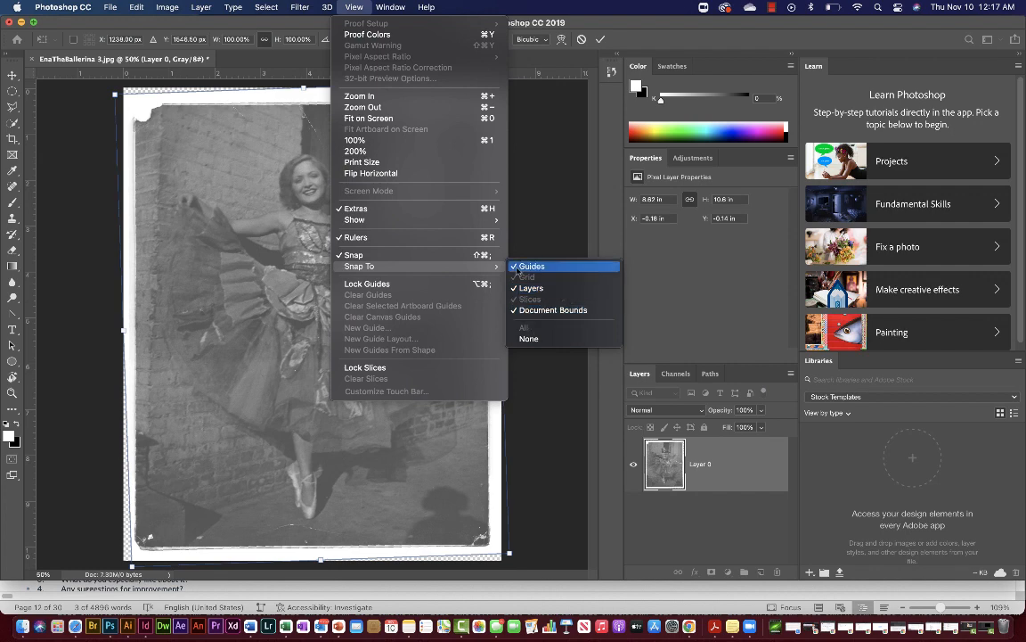
left_click(424, 259)
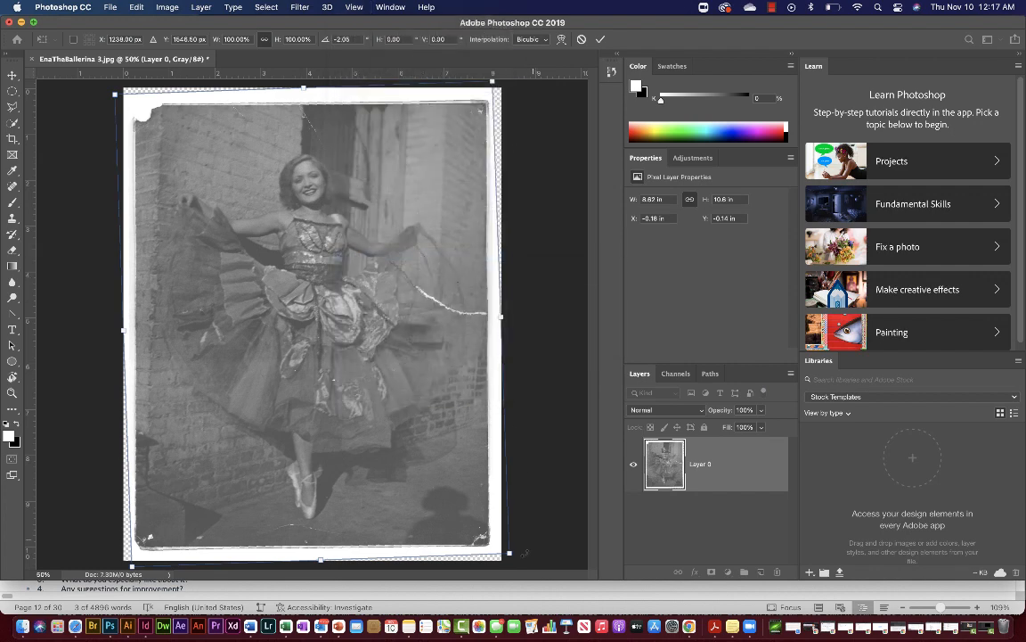
left_click_drag(524, 554, 516, 550)
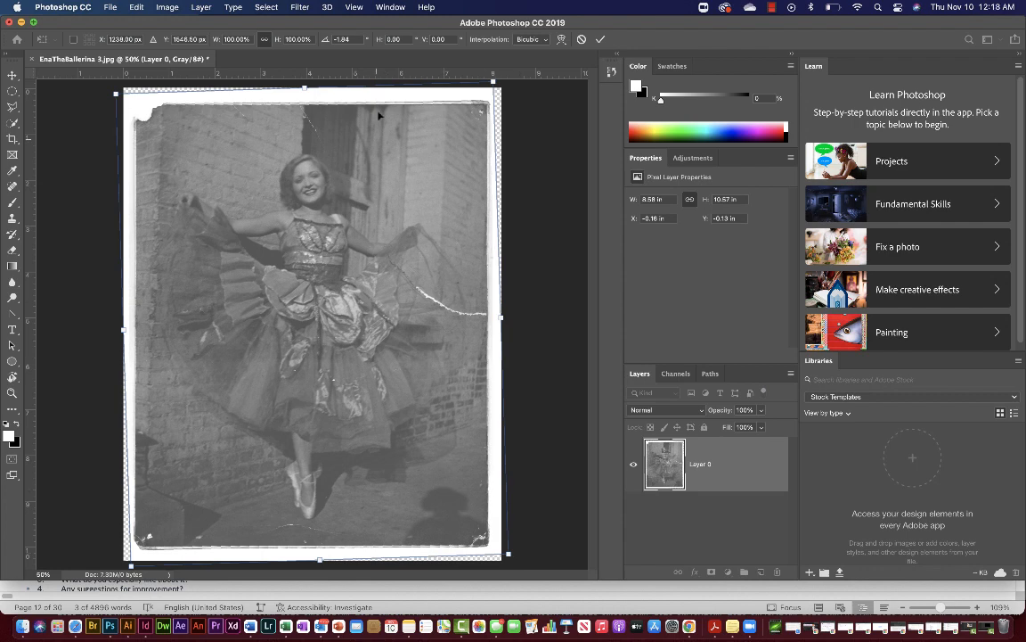
Set the snap targets to None and finish straightening the photo layer at a rotation of about -2.12°.
left_click(353, 8)
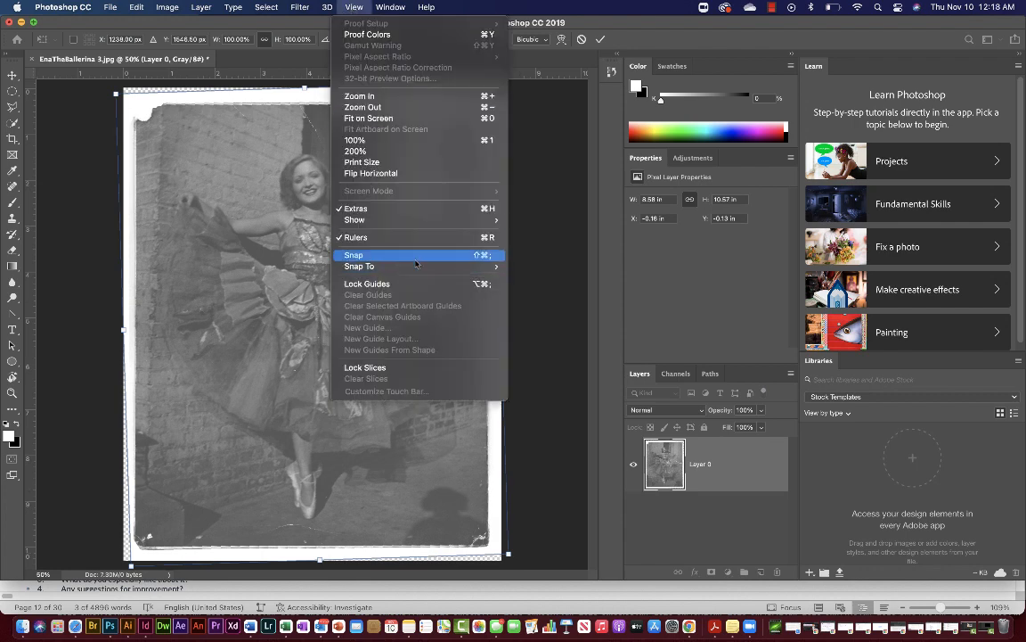
mouse_move(463, 267)
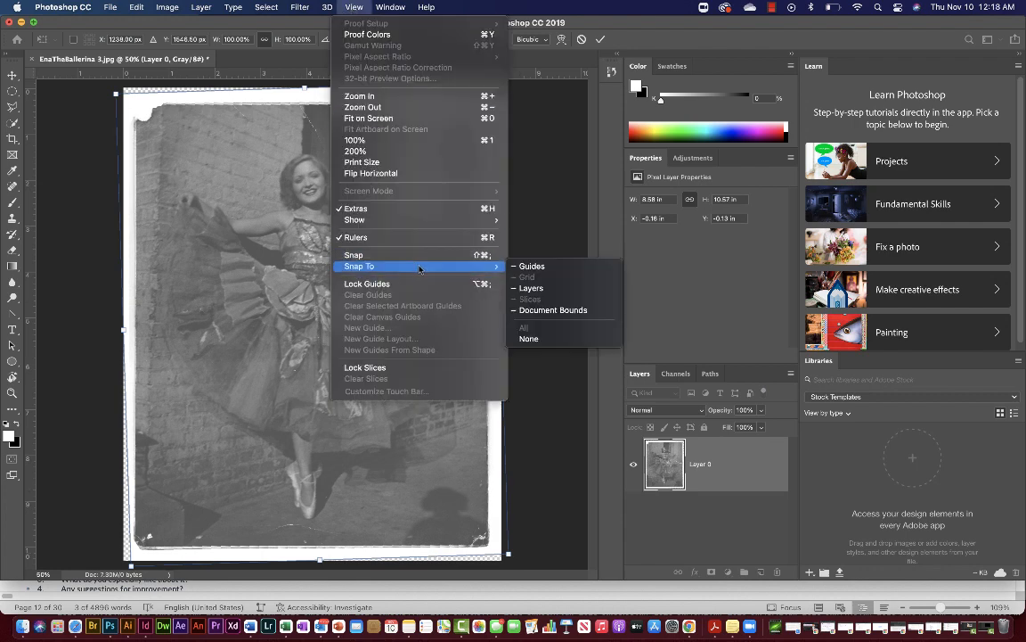
left_click(534, 339)
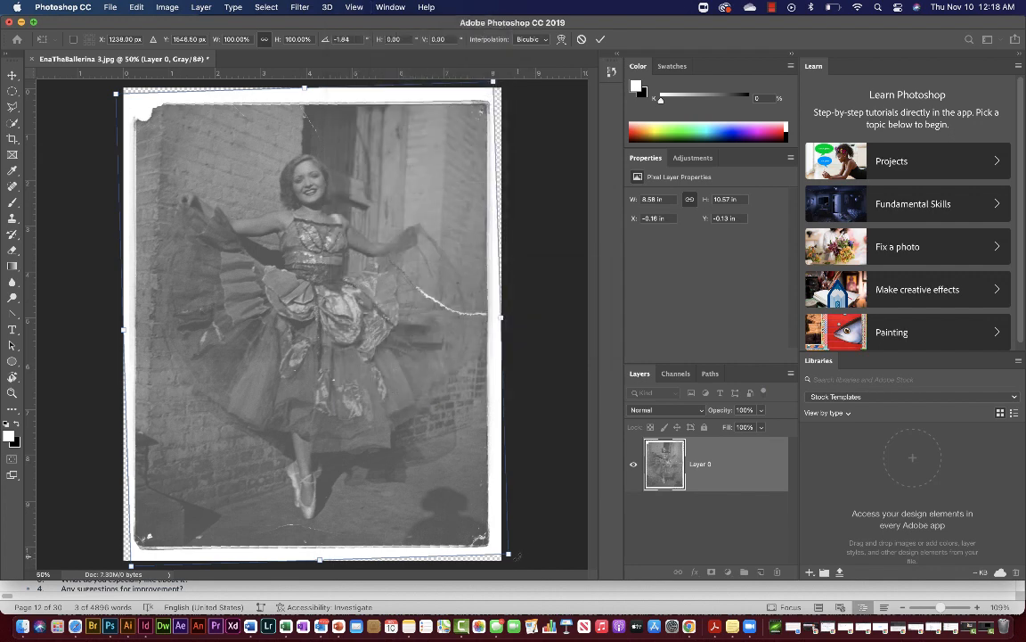
left_click_drag(510, 565, 517, 549)
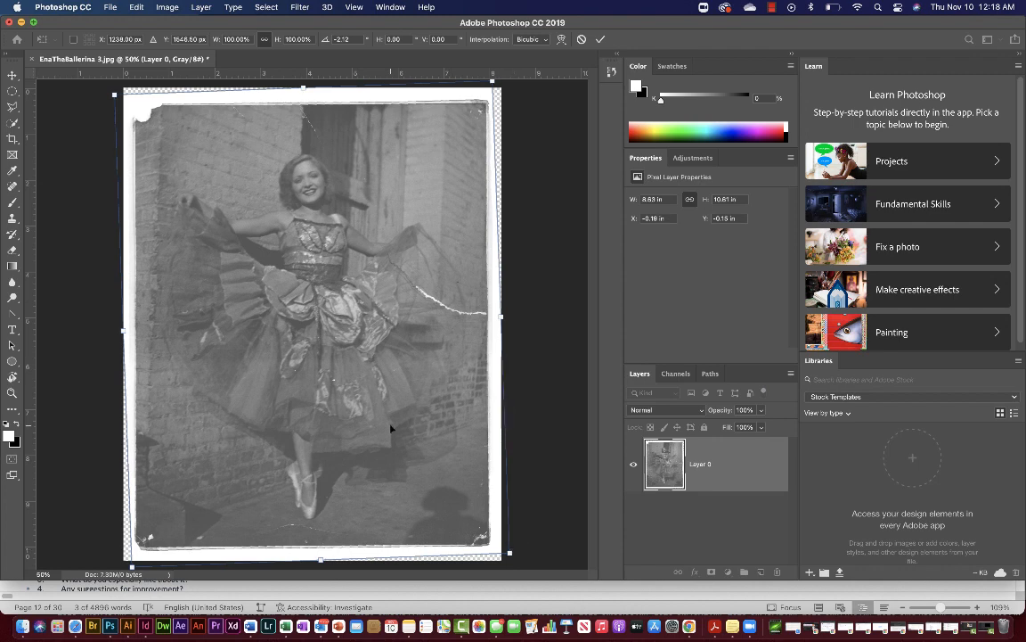
key("Return")
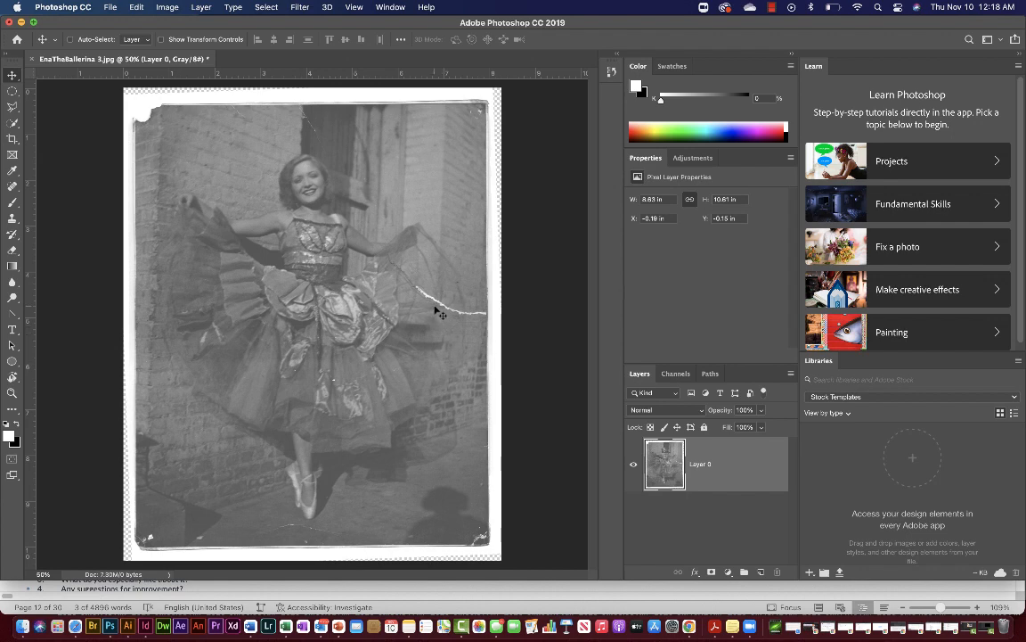
Expand the toolbar to two columns, with the torn area beside the dancer's skirt enlarged.
scroll(435, 310, "up", 5)
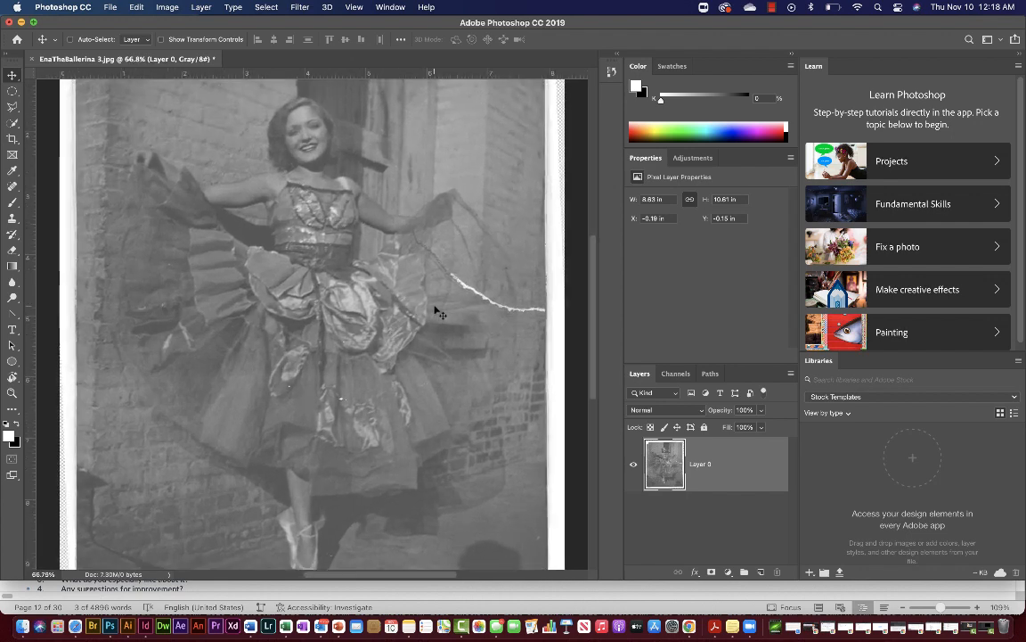
scroll(435, 310, "up", 2)
scroll(435, 310, "right", 4)
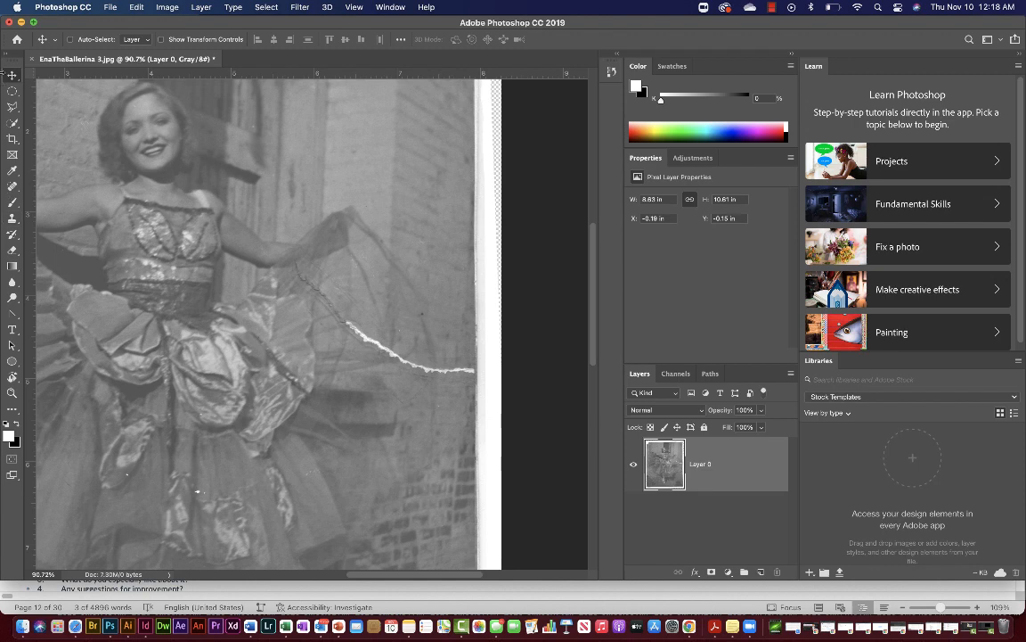
left_click(6, 52)
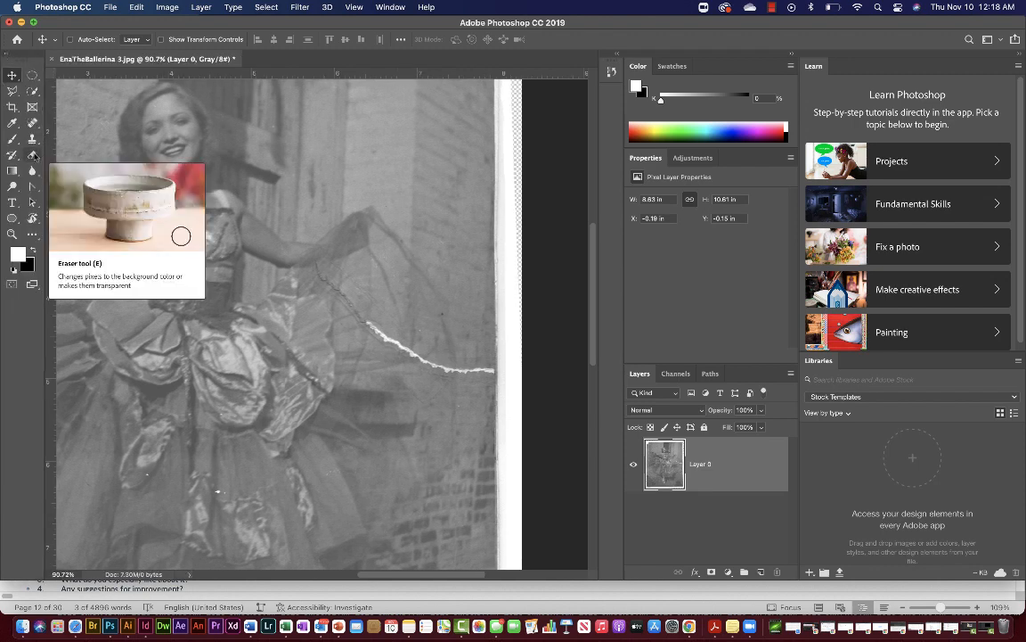
Look over the Clone Stamp and Spot Healing Brush tools and the variants in the stamp tool group.
left_click(34, 141)
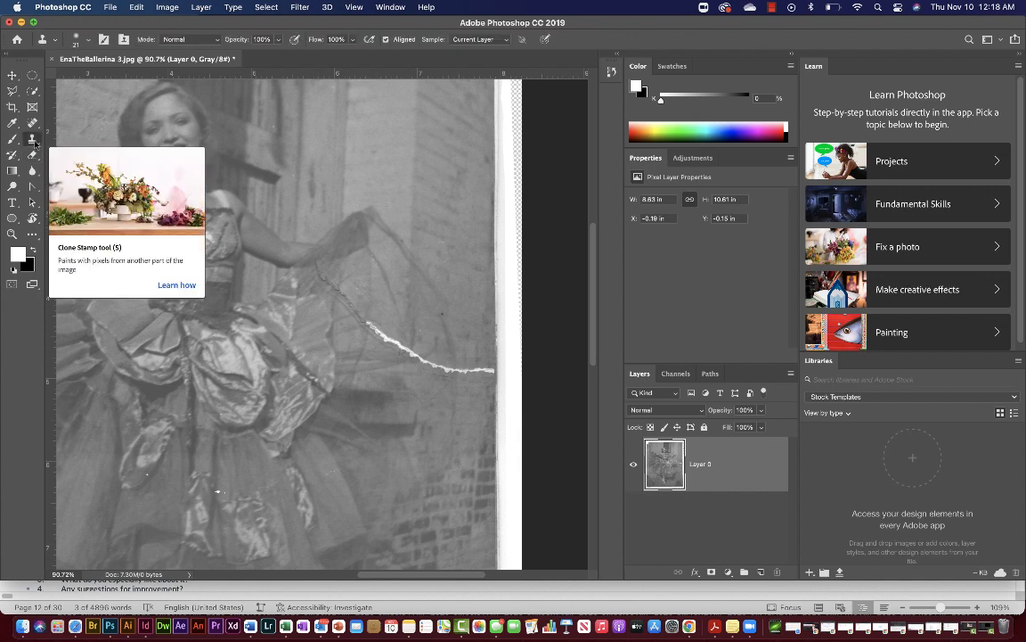
left_click(35, 142)
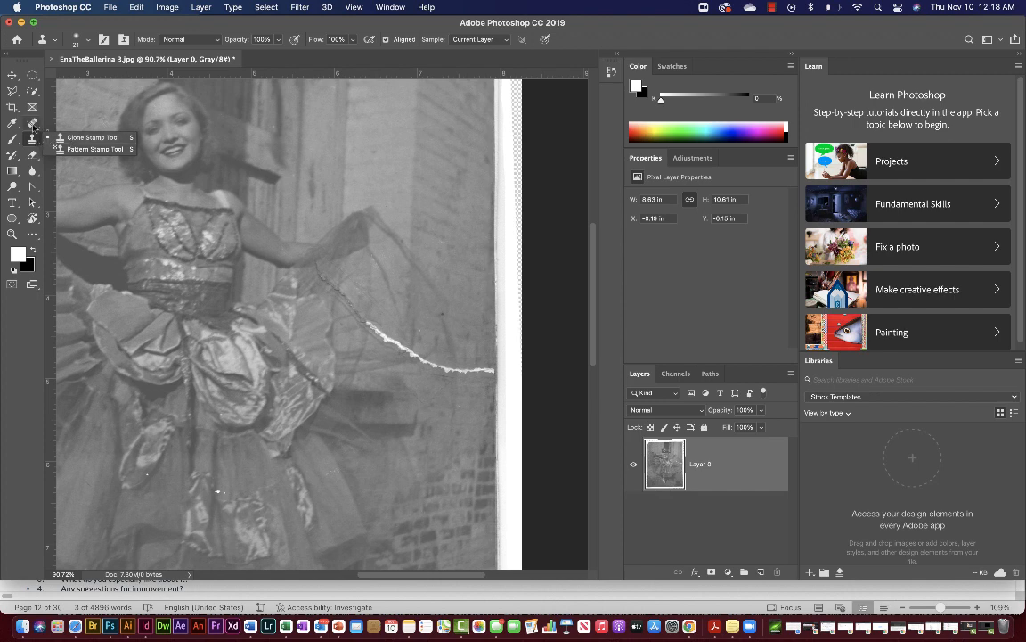
left_click(33, 125)
left_click(33, 125)
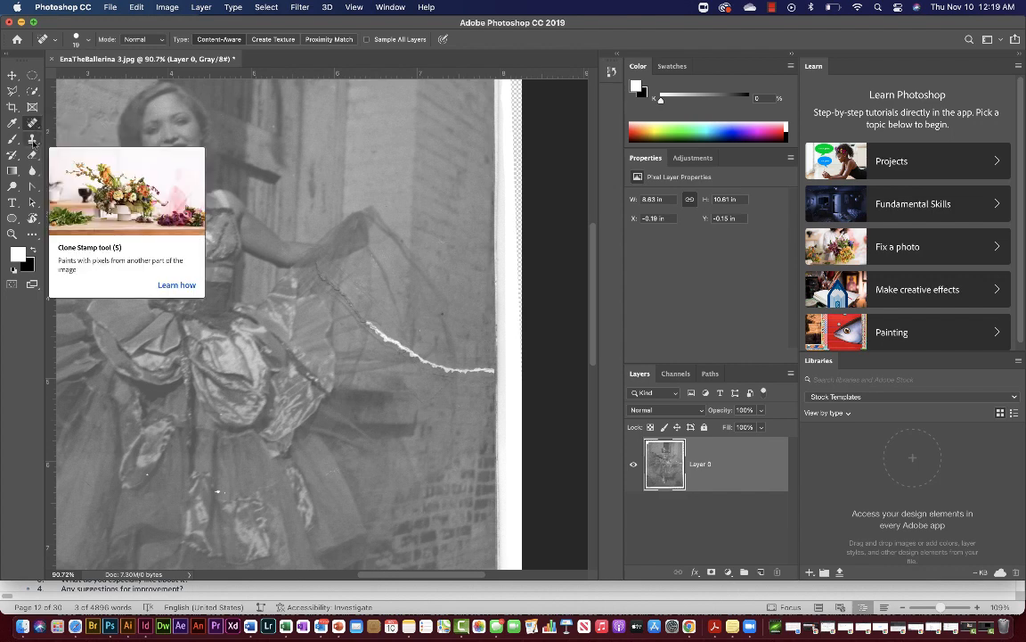
left_click(33, 142)
right_click(33, 141)
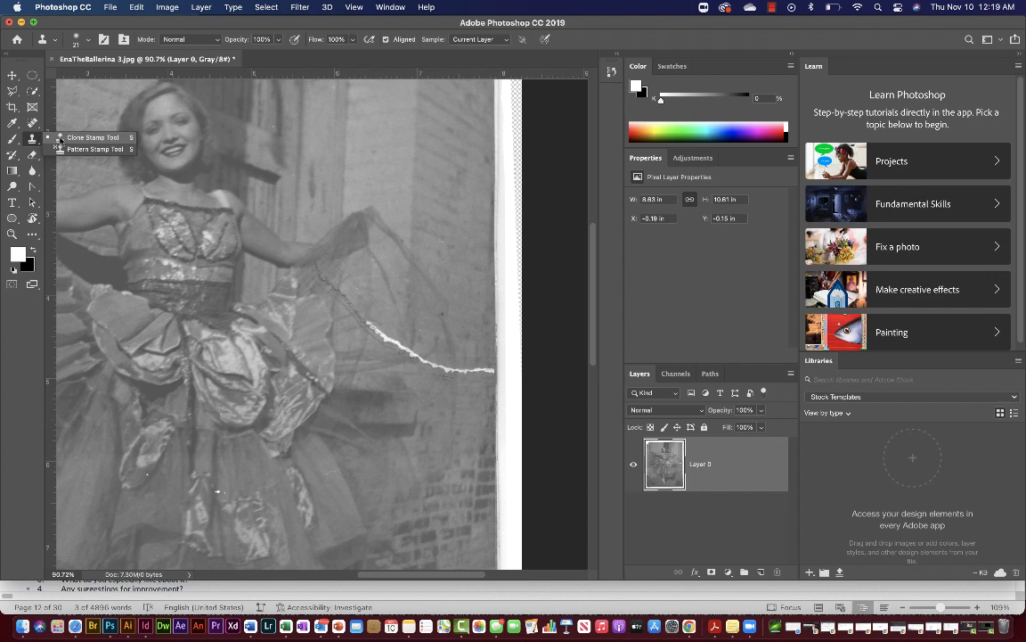
left_click(59, 138)
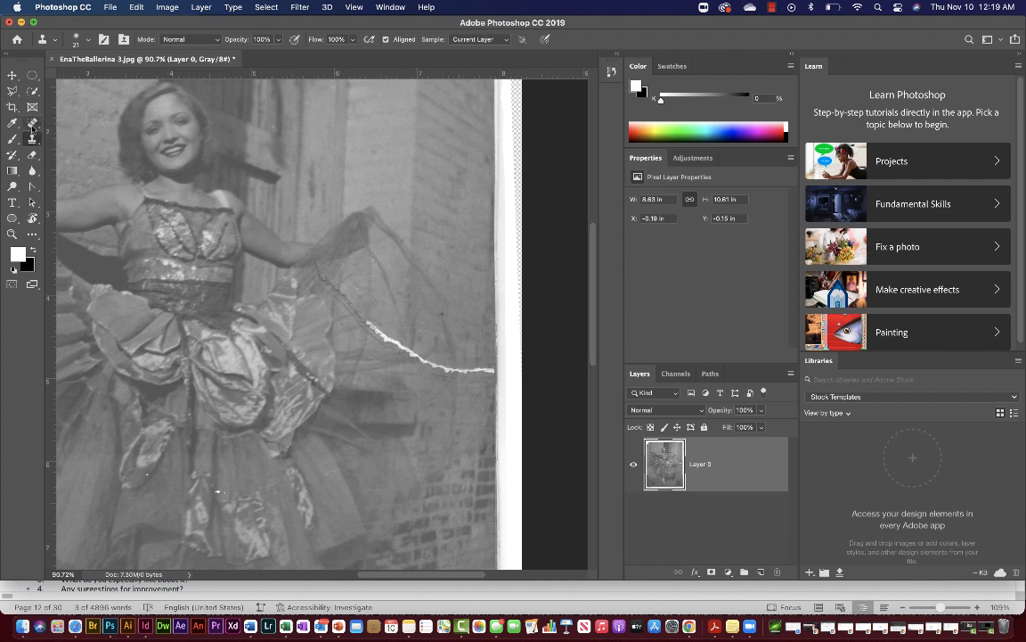
Choose the Healing Brush Tool with a sampled source and enlarge its brush size to 100.
left_click(32, 122)
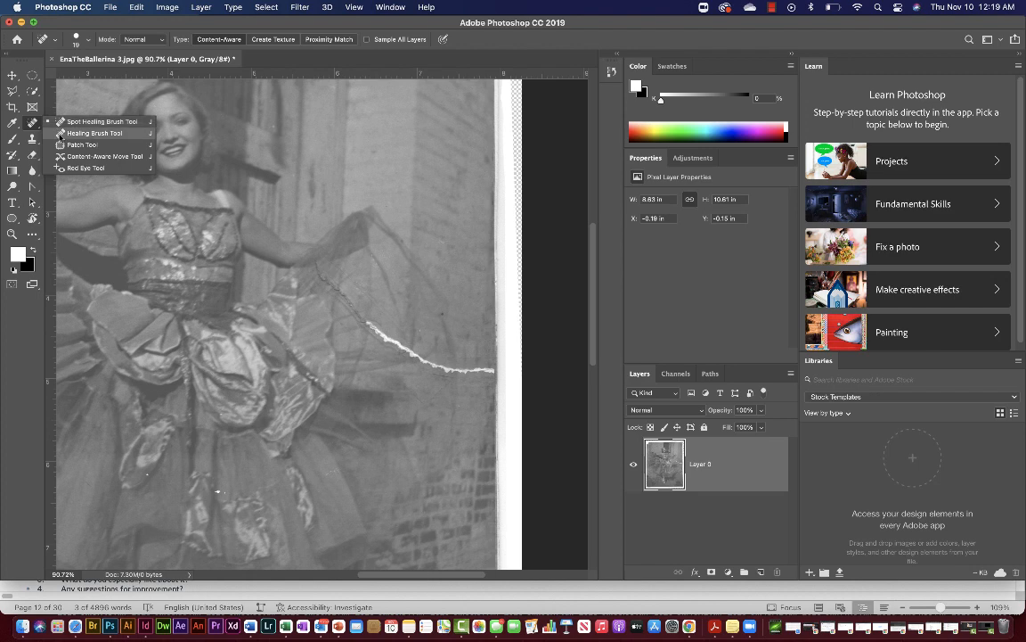
left_click(61, 133)
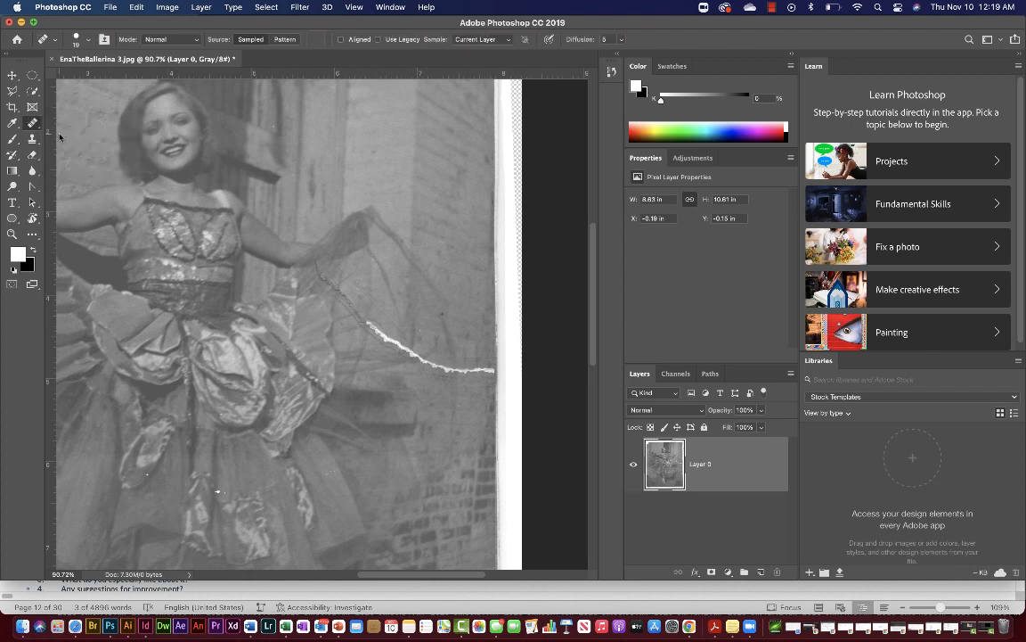
left_click(33, 122)
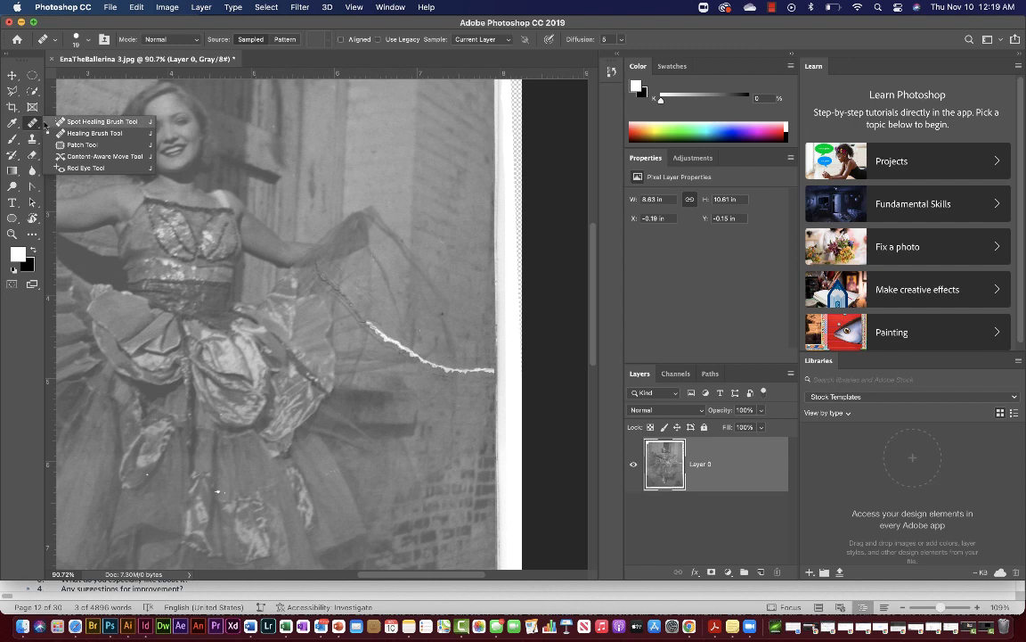
left_click(72, 134)
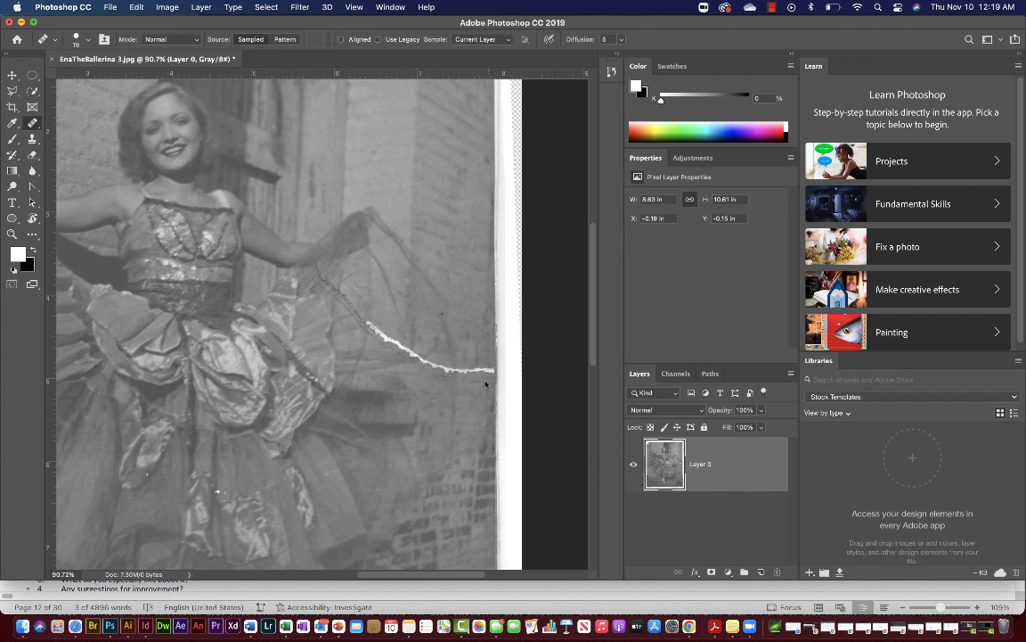
key("bracketright")
key("bracketright")
key("bracketright")
key("bracketright")
key("bracketright")
key("bracketright")
Heal the white tear between the dancer's skirt and the photo's right edge, sampling clean wall texture just above it.
left_click(490, 371)
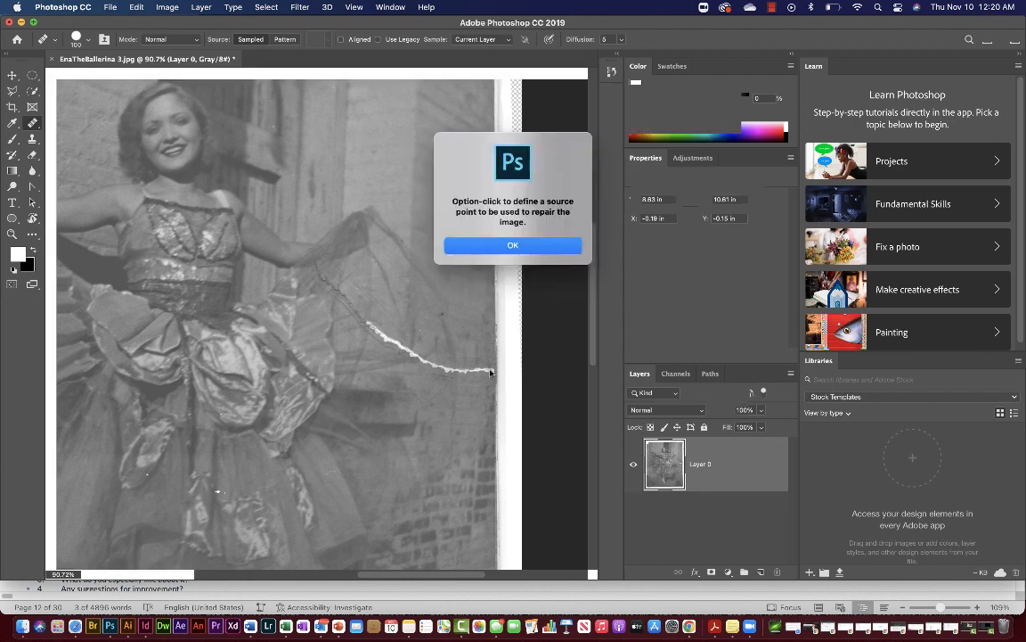
left_click(497, 254)
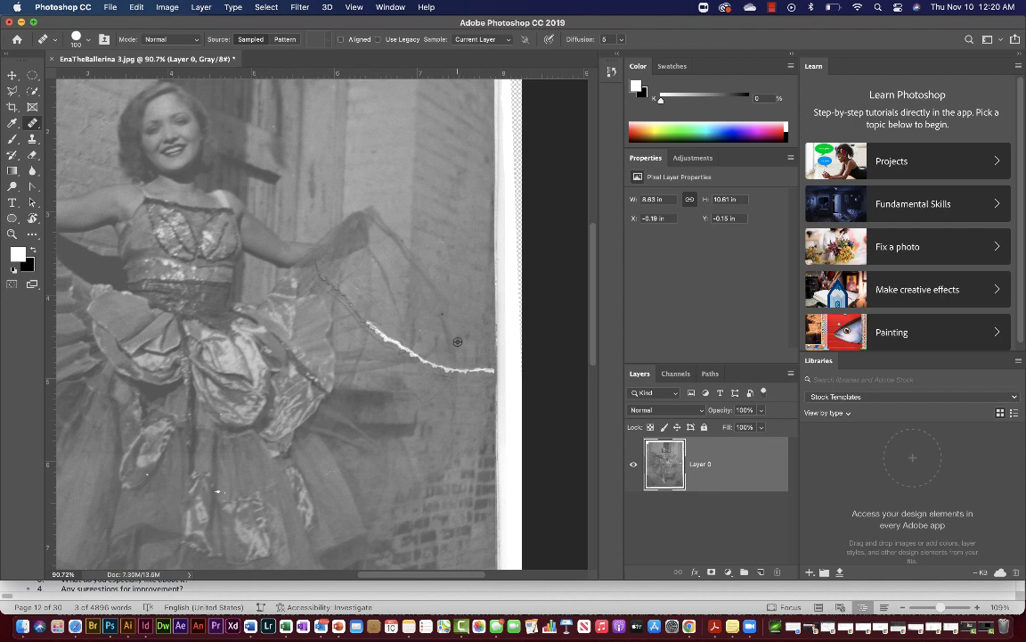
mouse_move(492, 370)
left_mouse_down()
mouse_move(435, 366)
mouse_move(334, 296)
left_mouse_up()
left_click(485, 370)
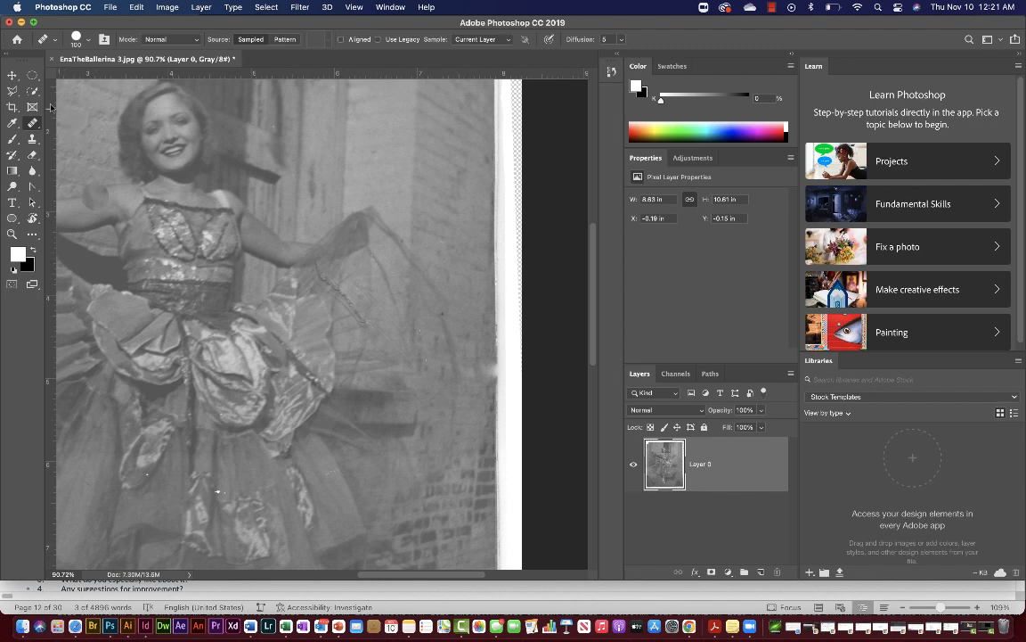
Reselect the Healing Brush Tool and try to touch up the smudge where the repaired tear meets the photo's right edge.
left_click(33, 122)
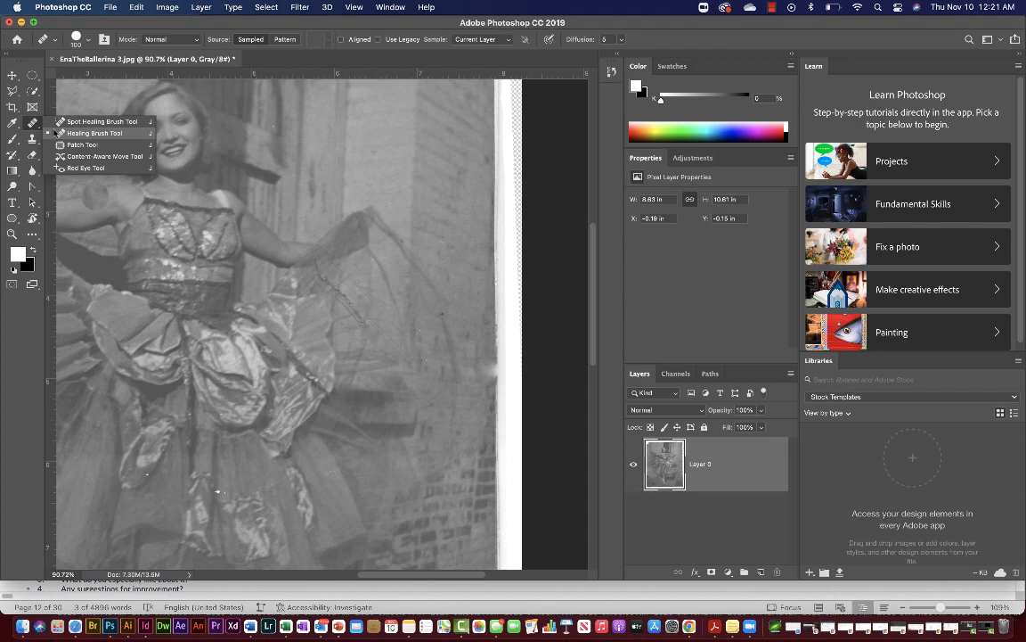
left_click(55, 132)
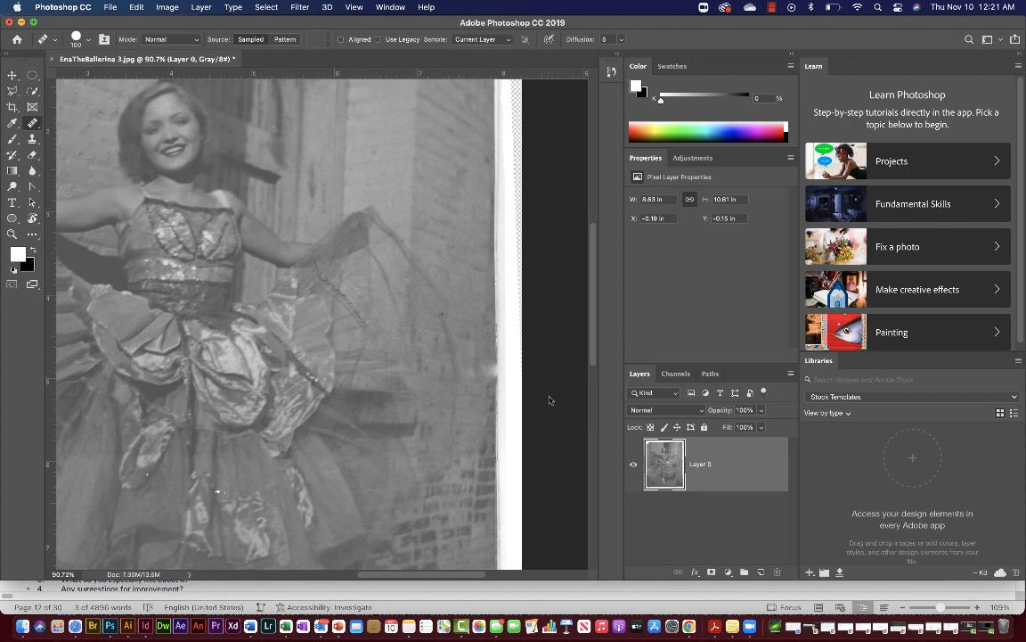
left_click(502, 364)
left_click(499, 402)
scroll(456, 362, "up", 3)
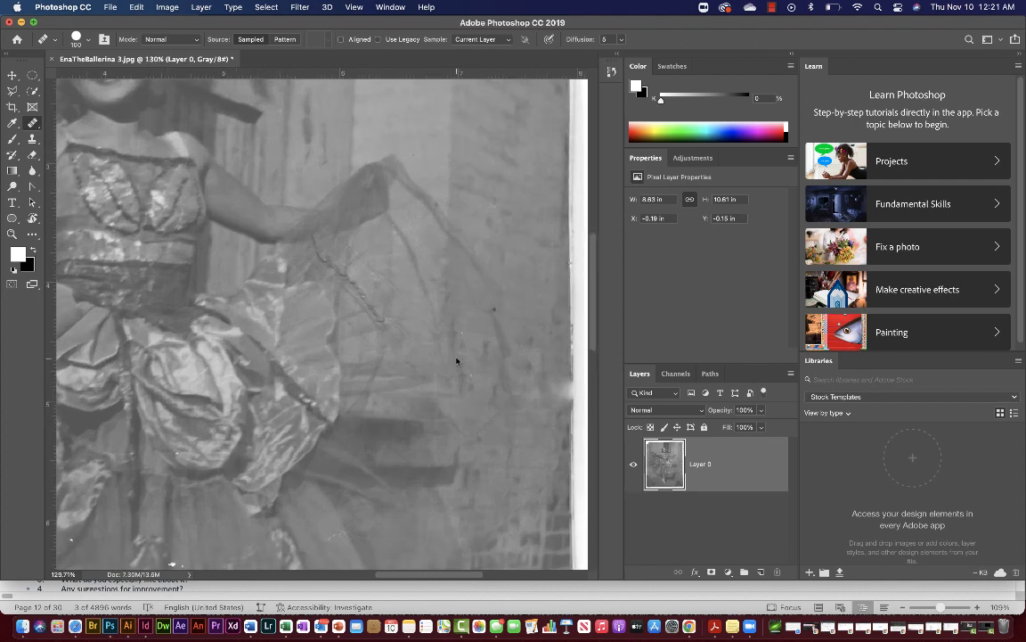
left_click(454, 359)
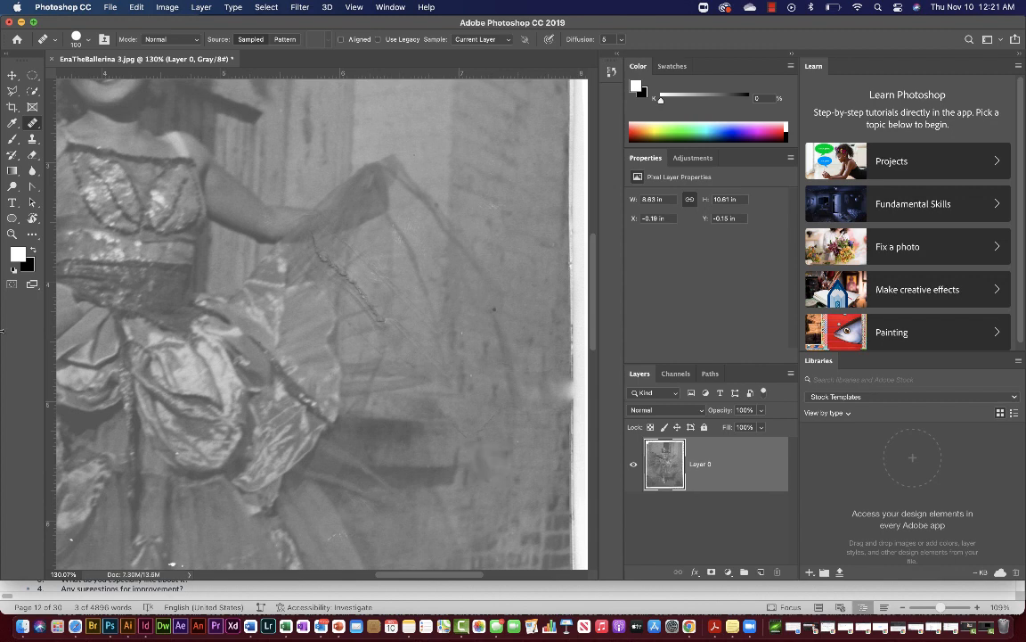
Switch to the Spot Healing Brush Tool with the white tear beside the dancer's skirt restored.
left_click(12, 75)
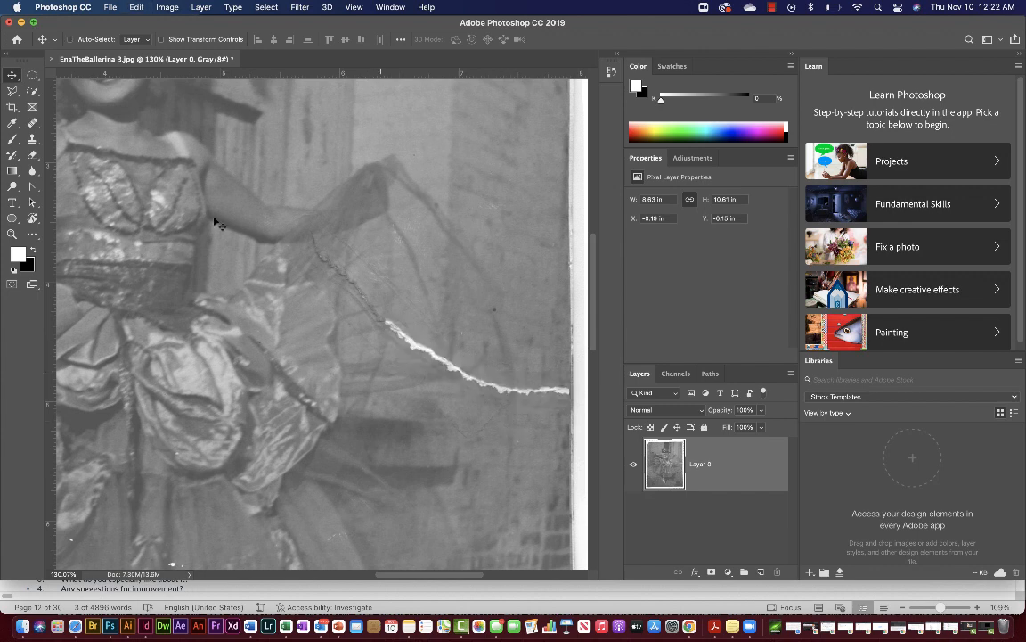
left_click(33, 124)
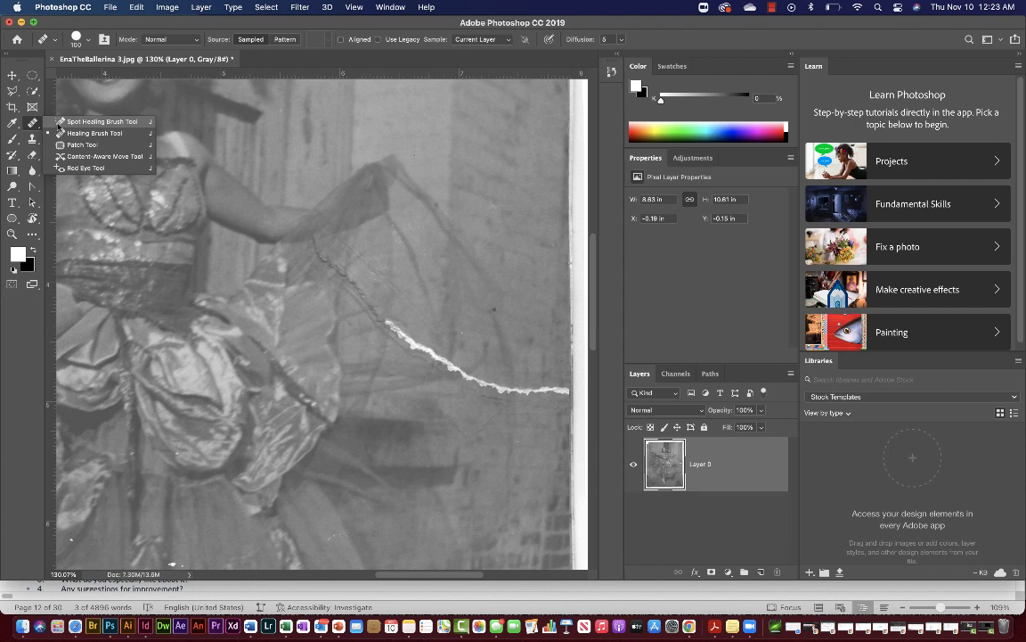
left_click(61, 122)
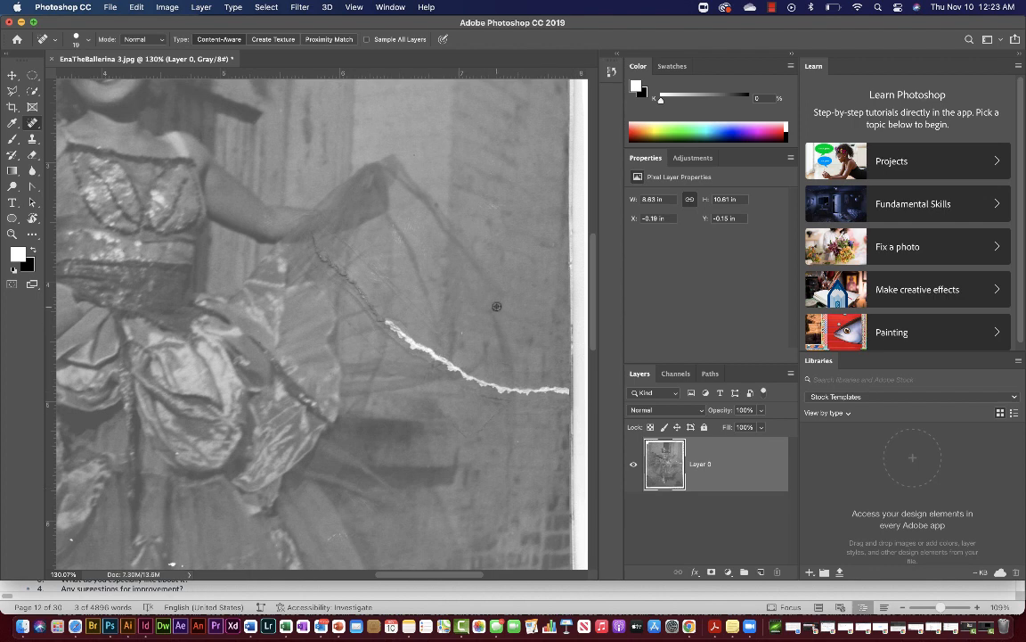
Go through the Interface, Workspace and Tools preferences and bring up the Cursors preferences.
left_click(62, 7)
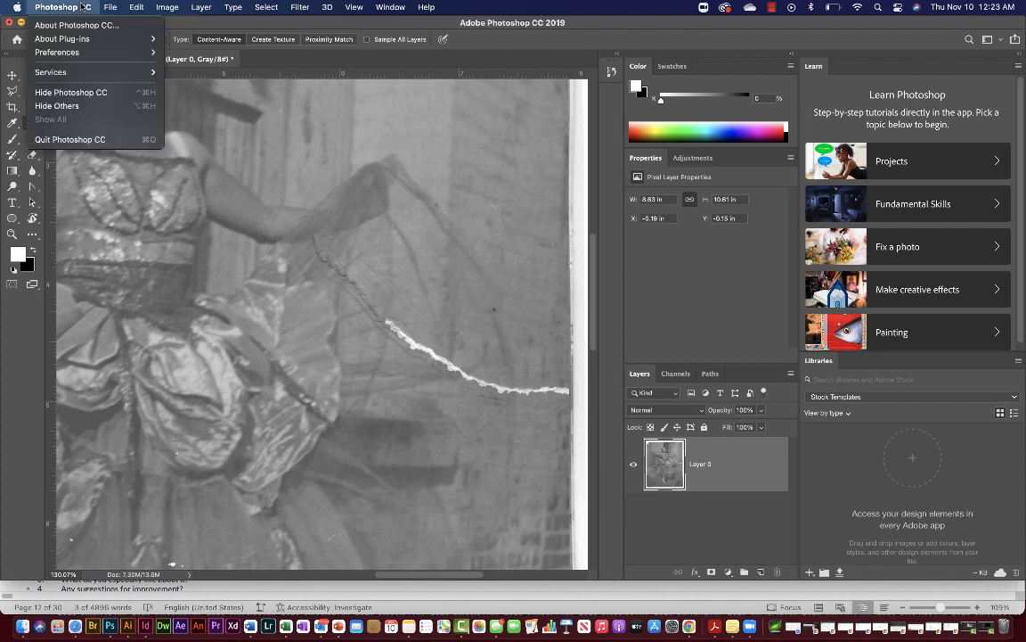
mouse_move(89, 52)
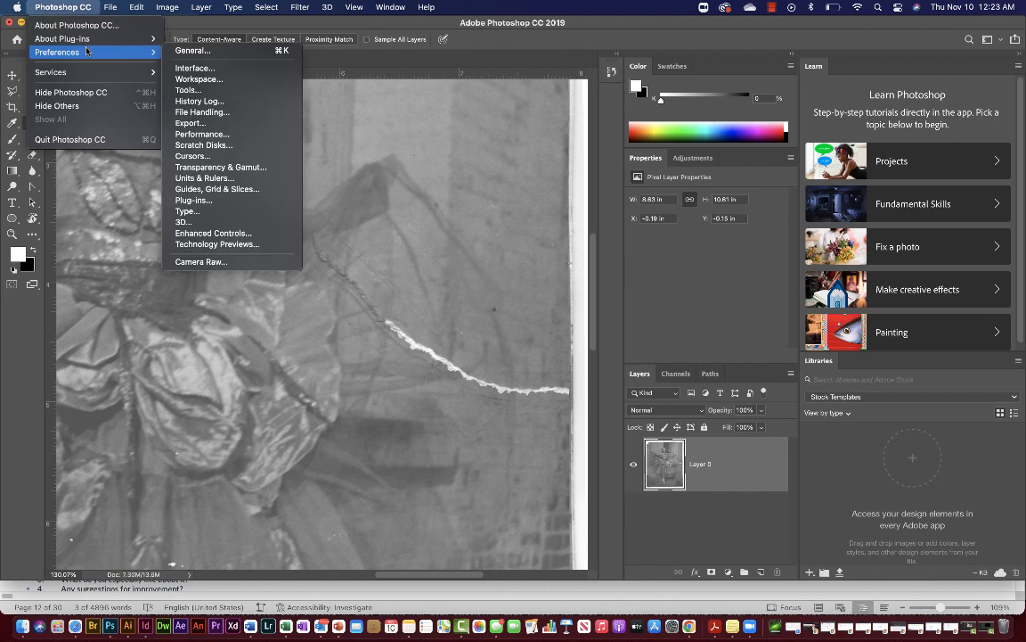
left_click(196, 68)
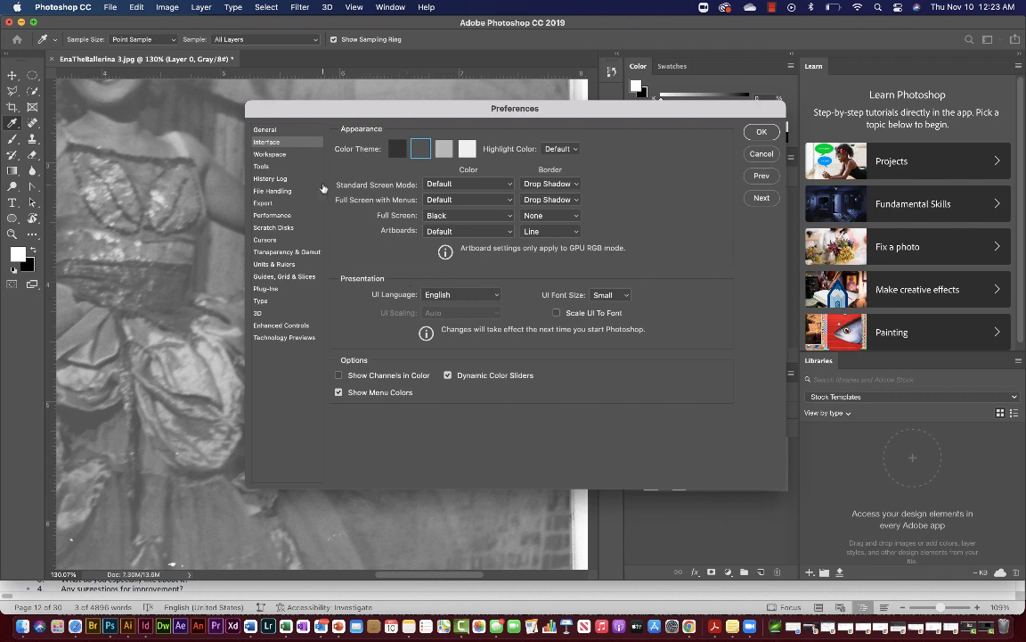
left_click(265, 154)
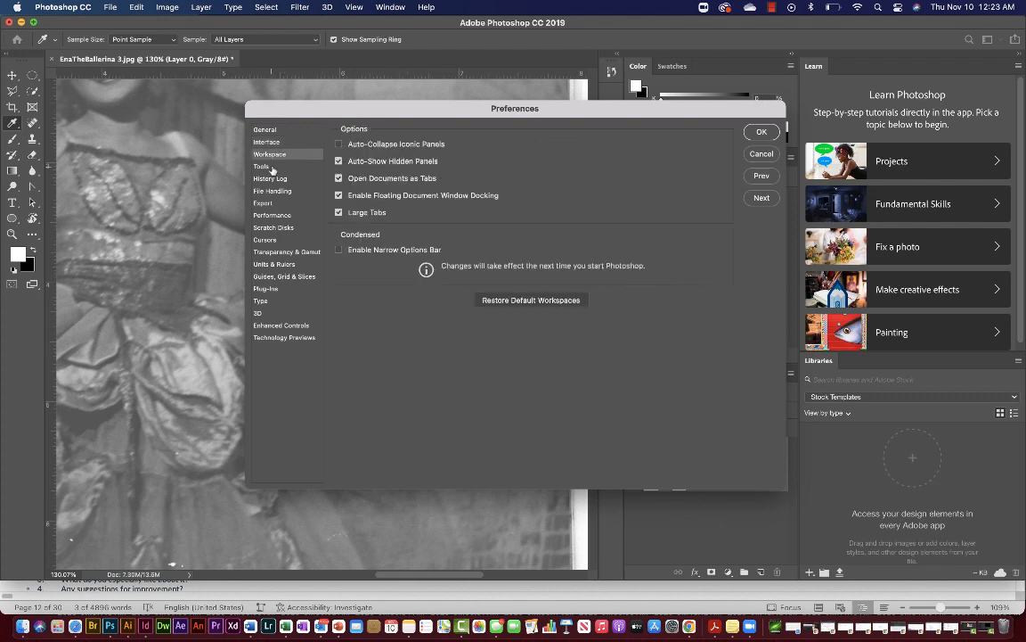
left_click(262, 167)
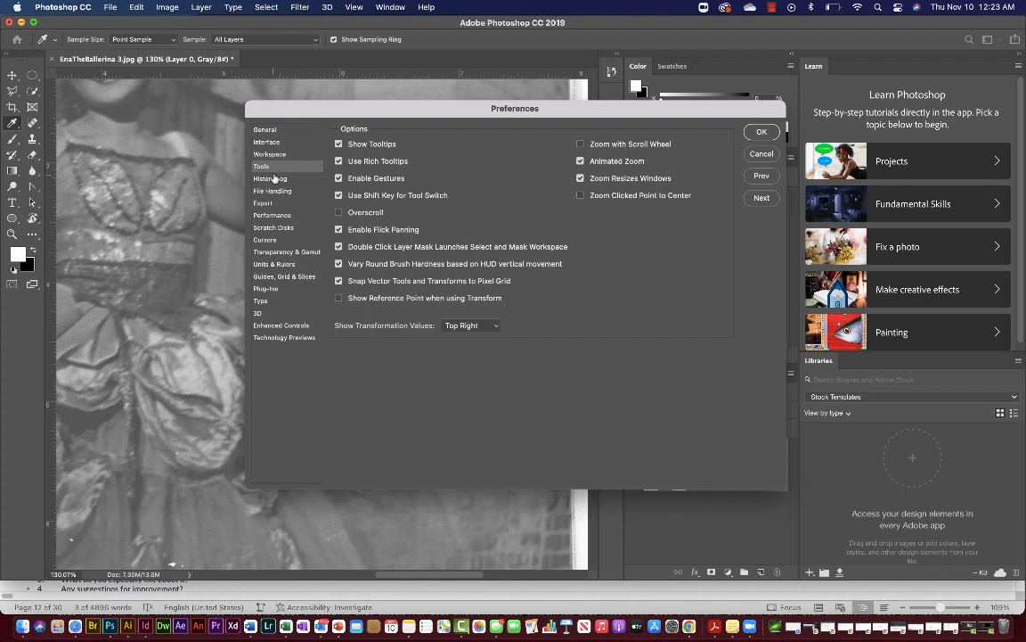
left_click(267, 240)
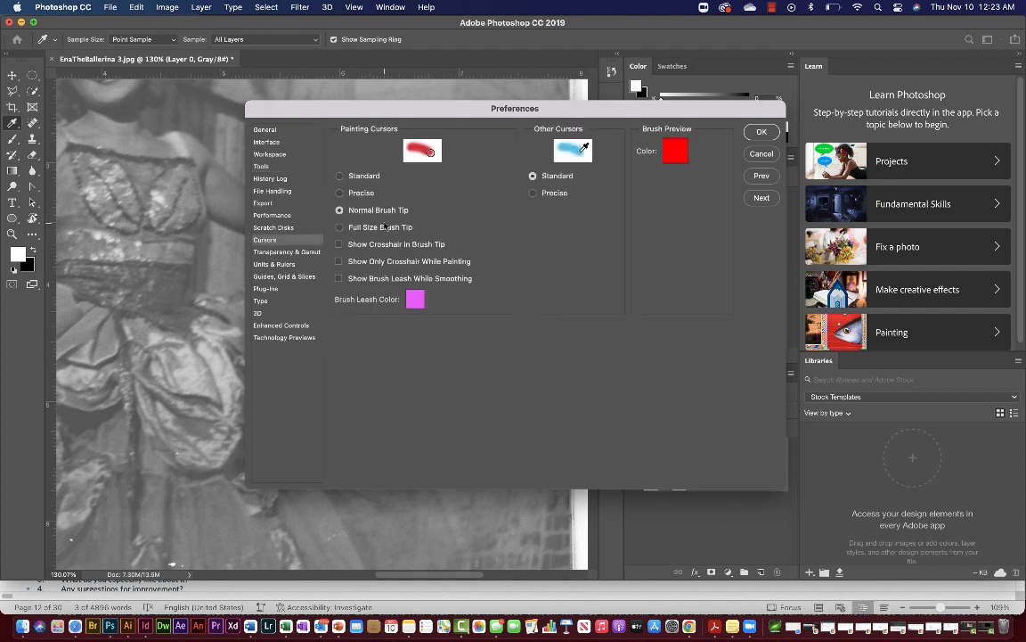
Compare the painting cursor styles, set both Painting Cursors and Other Cursors to Standard, and accept the preferences.
left_click(340, 177)
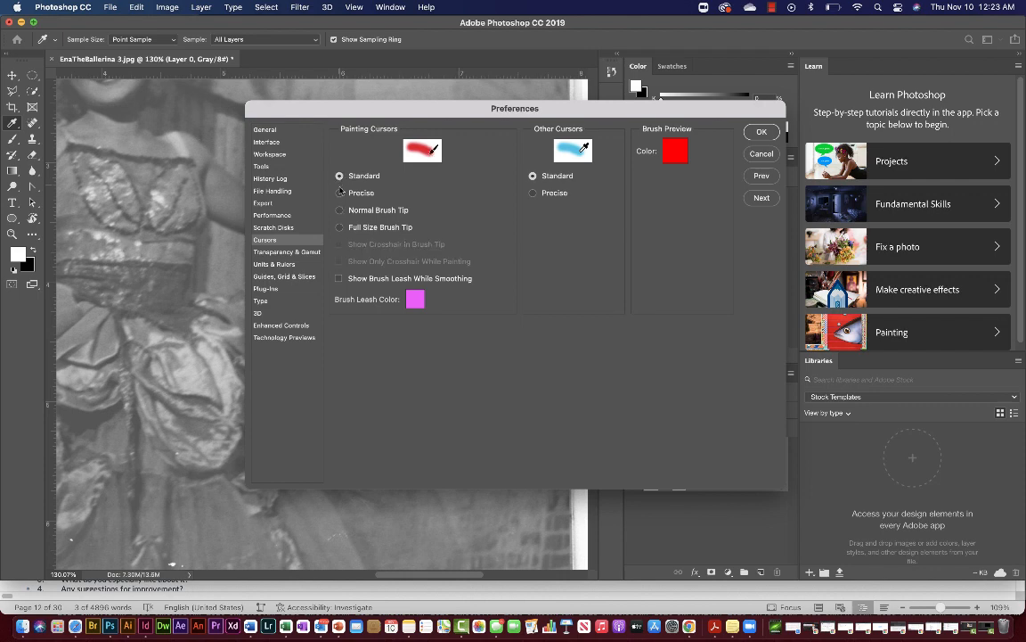
left_click(340, 194)
left_click(339, 228)
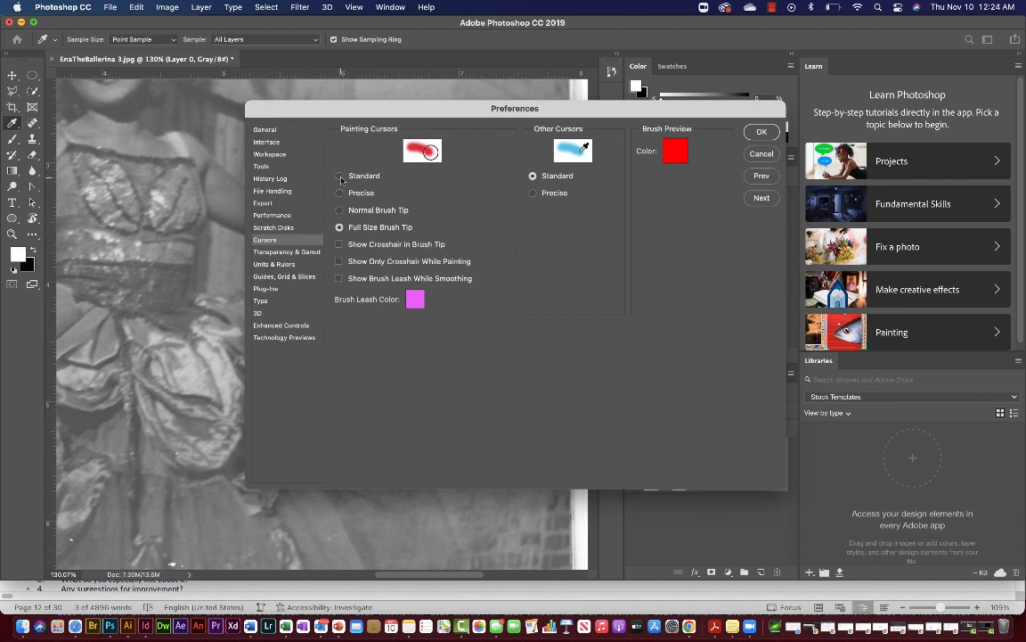
left_click(339, 211)
left_click(339, 227)
left_click(340, 177)
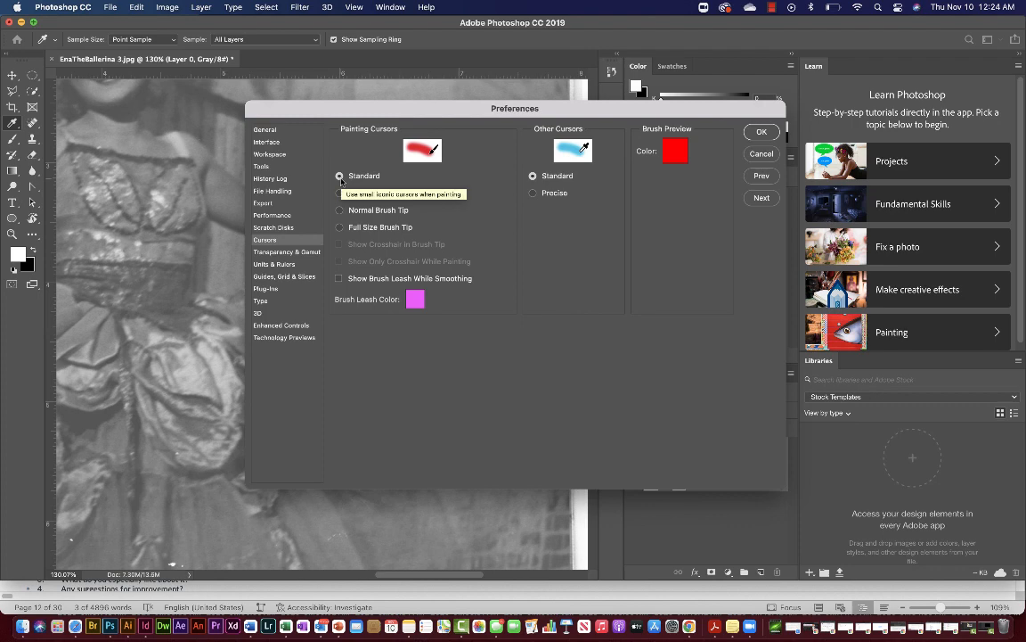
left_click(338, 279)
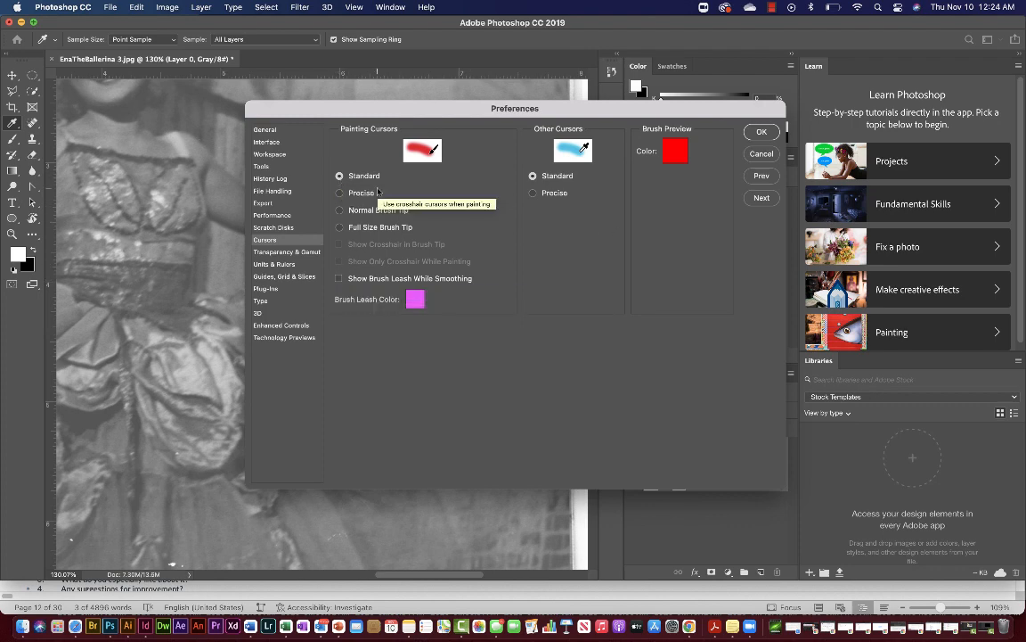
left_click(533, 192)
left_click(533, 177)
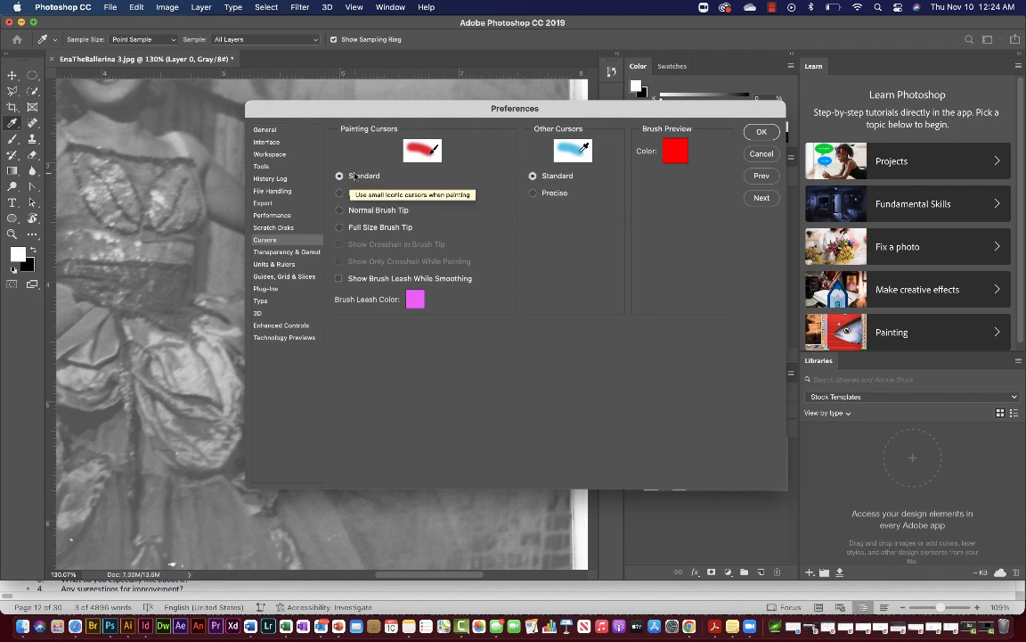
left_click(762, 133)
Lower the hardness of the 45 px Spot Healing Brush and heal the dark speck on the wall above the tear.
key("j")
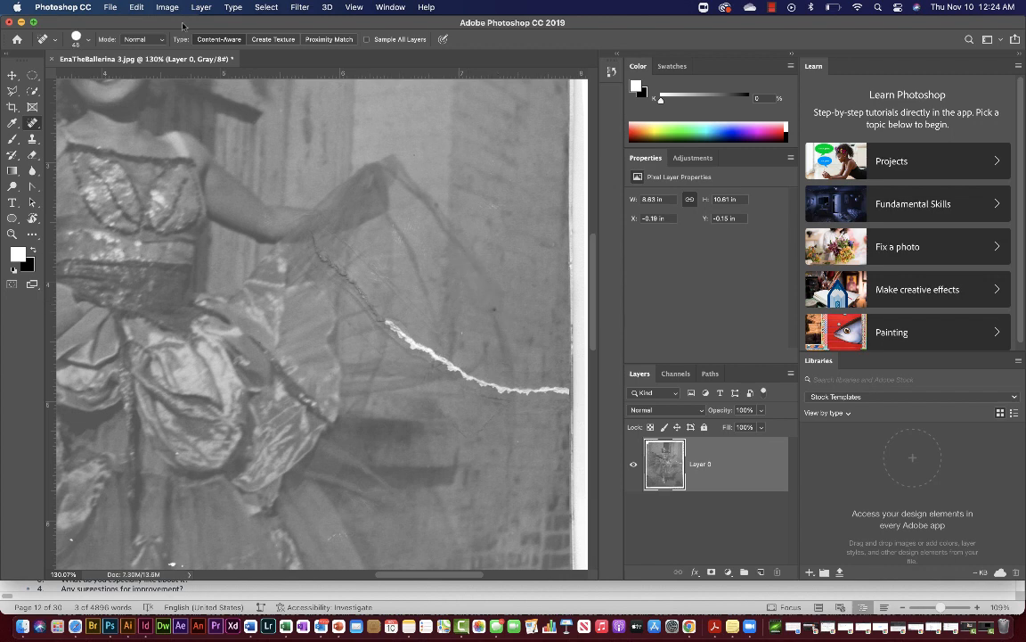
left_click(81, 39)
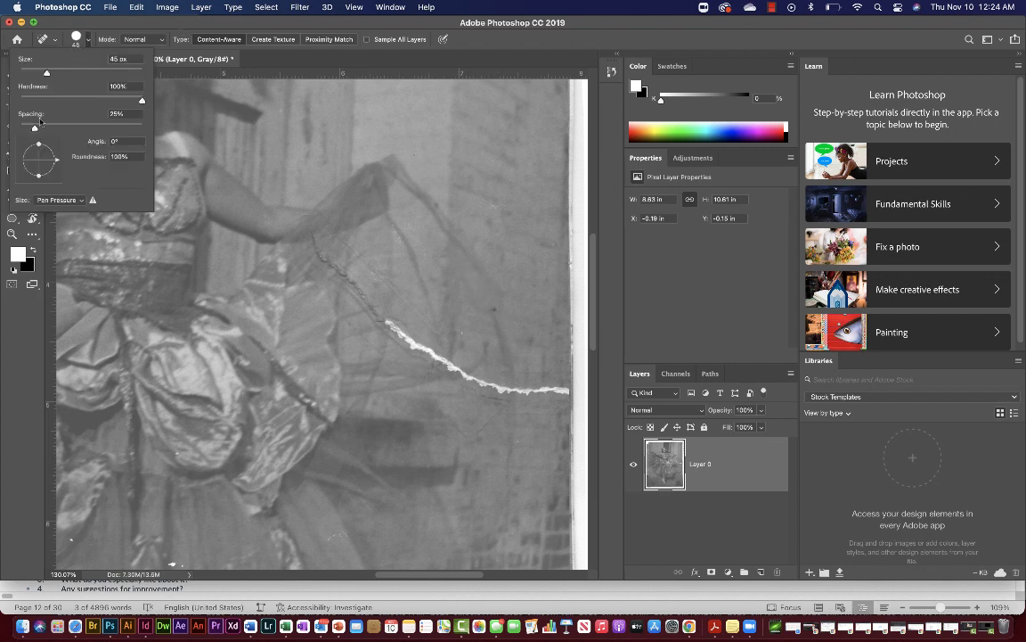
left_click(43, 100)
left_click(496, 310)
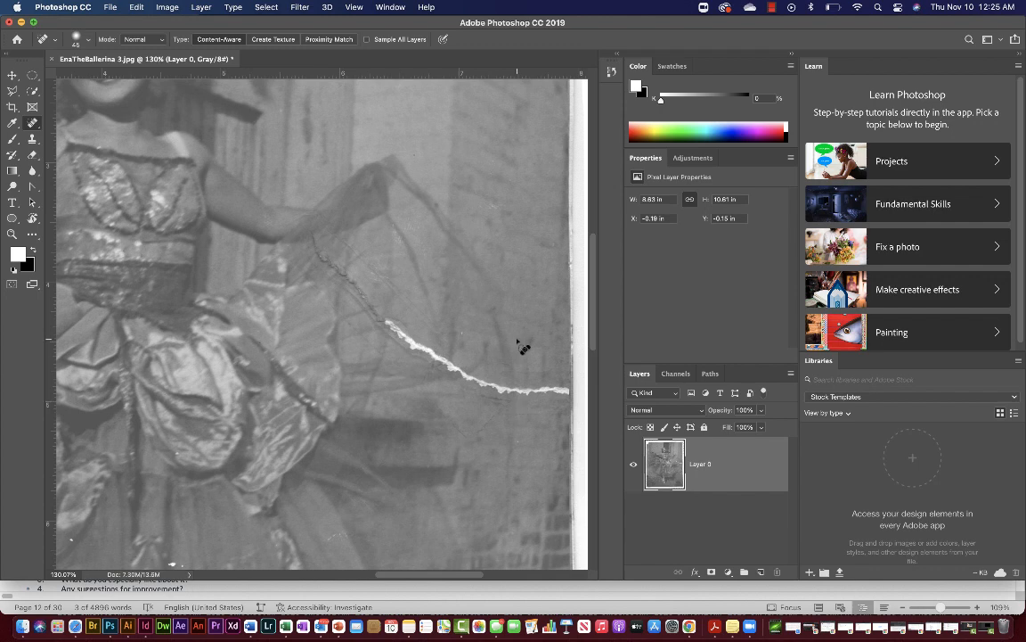
Spot-heal the white blotches near the photo's lower-left corner and the pale mark on the floor beside them.
scroll(523, 347, "up", 5)
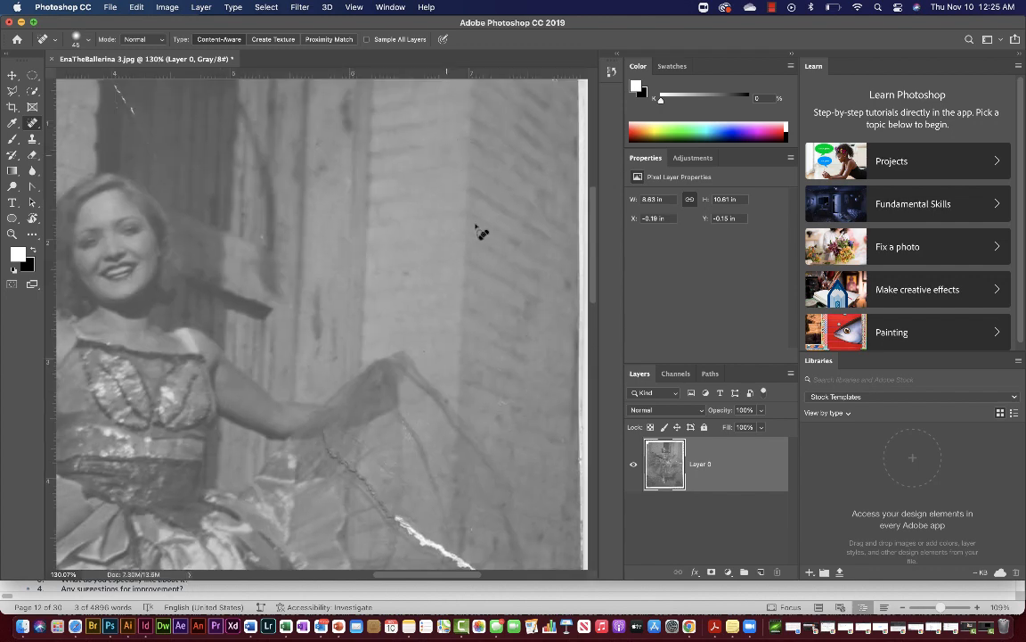
scroll(493, 262, "up", 8)
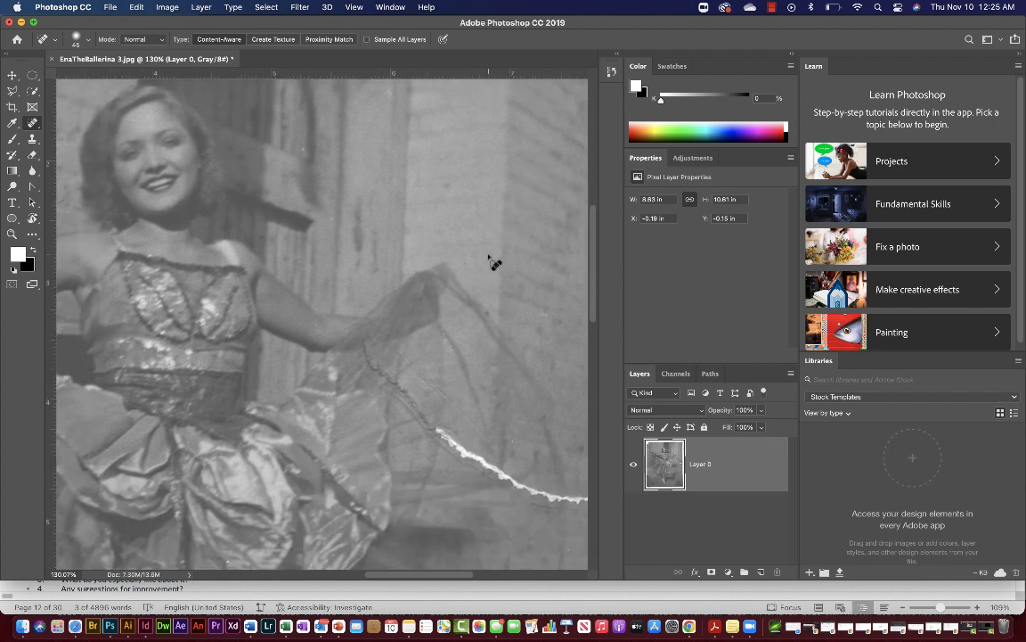
scroll(405, 319, "down", 5)
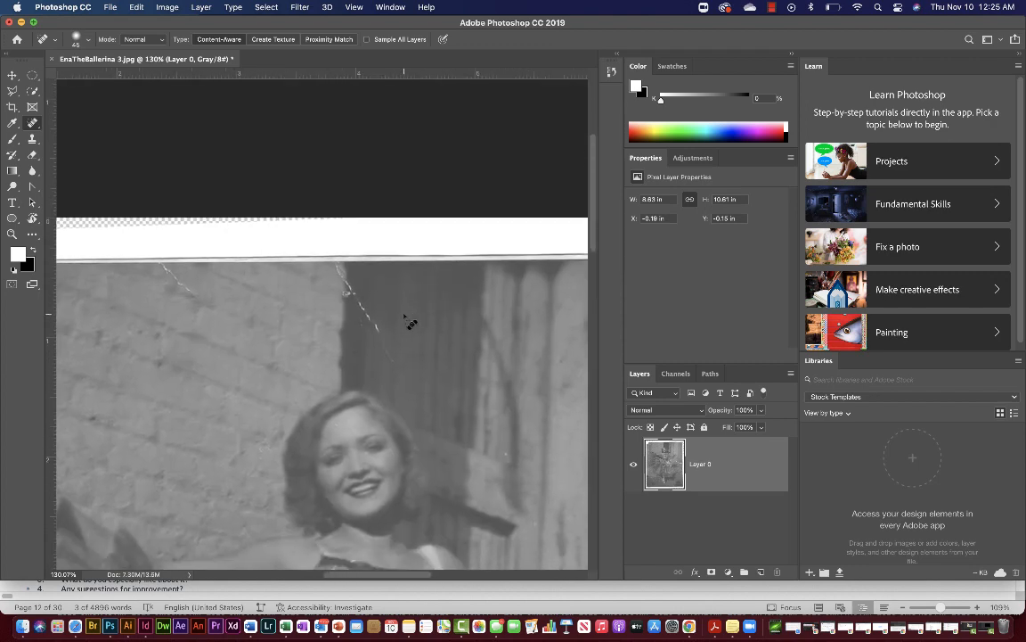
scroll(221, 279, "left", 5)
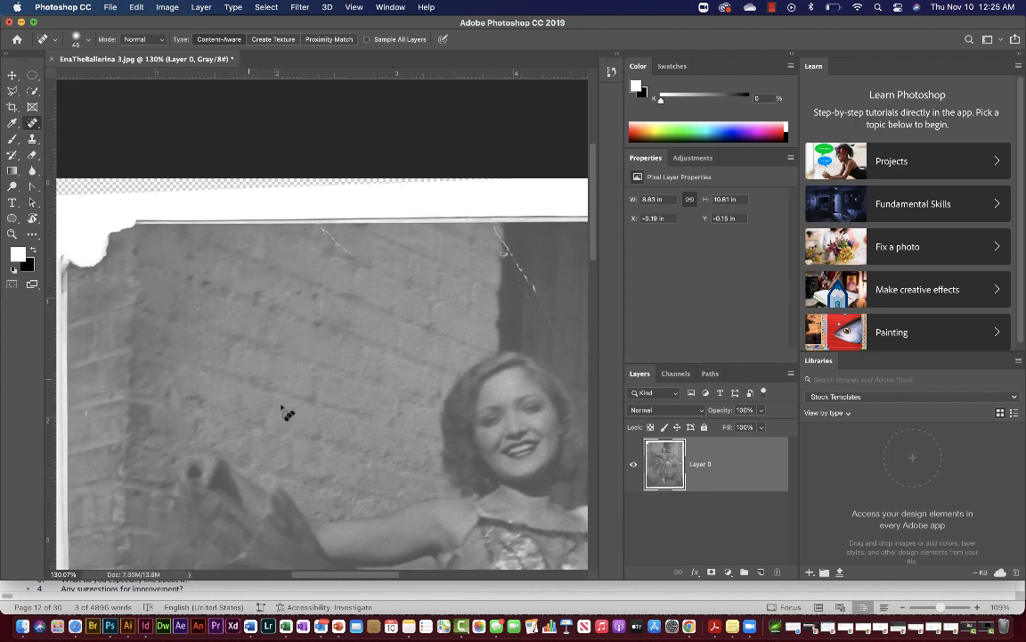
scroll(286, 416, "down", 10)
scroll(290, 420, "down", 5)
scroll(290, 421, "left", 2)
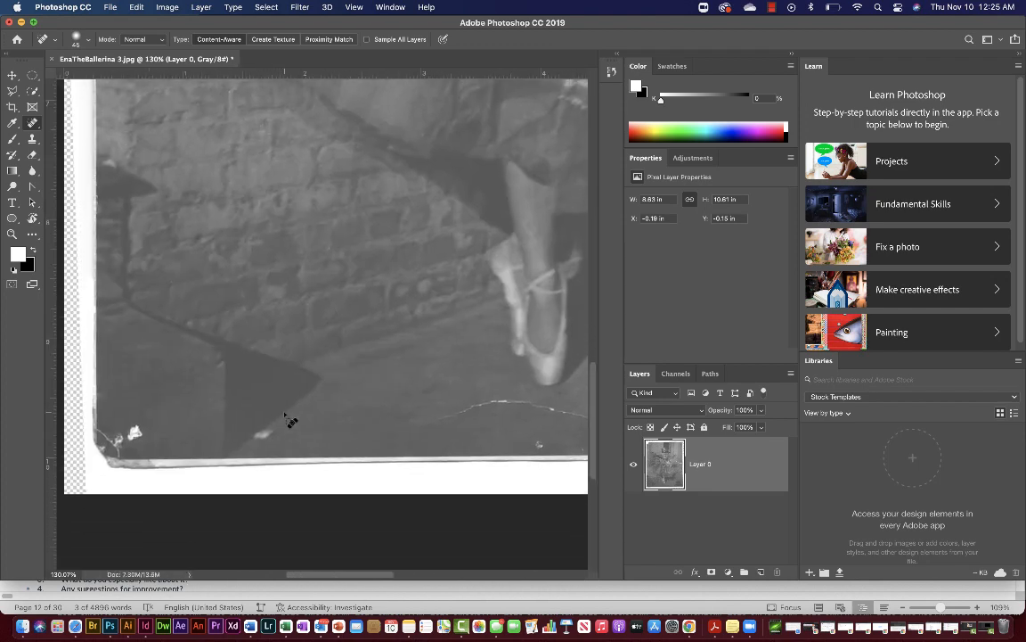
left_click(134, 434)
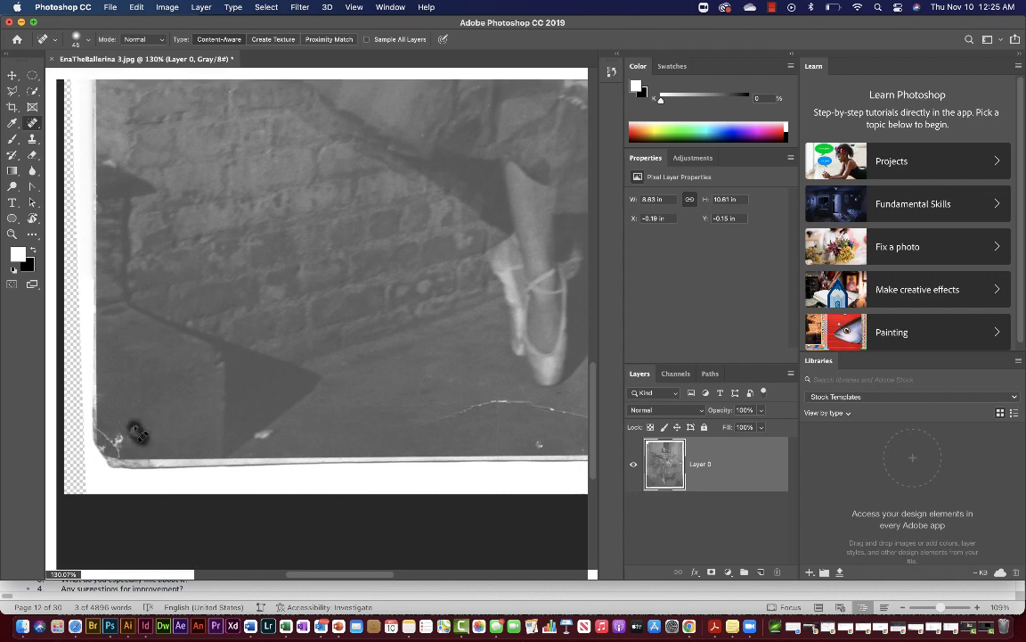
left_click(121, 437)
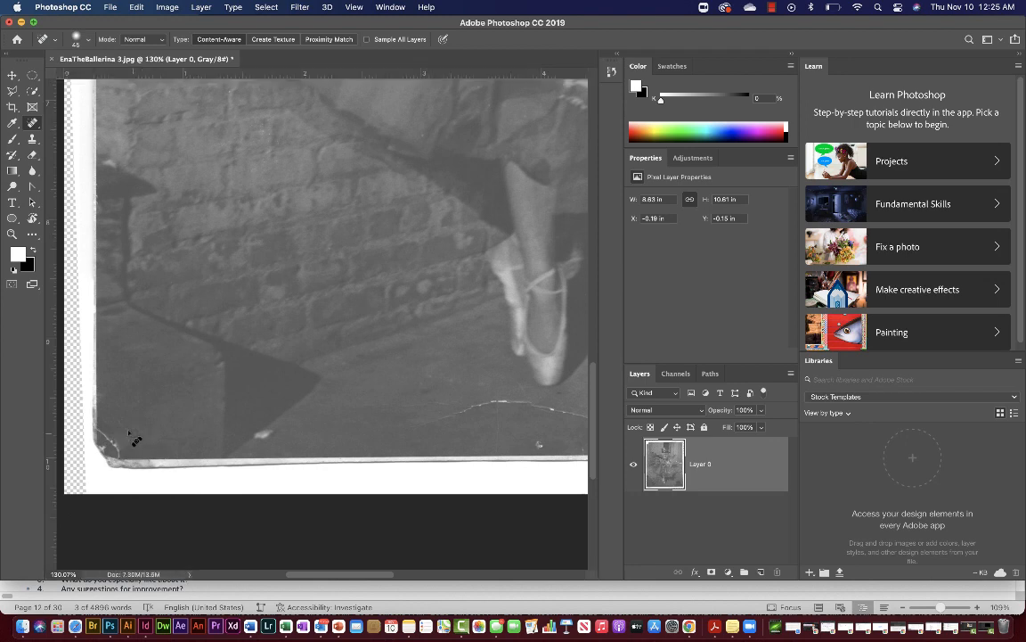
left_click(270, 435)
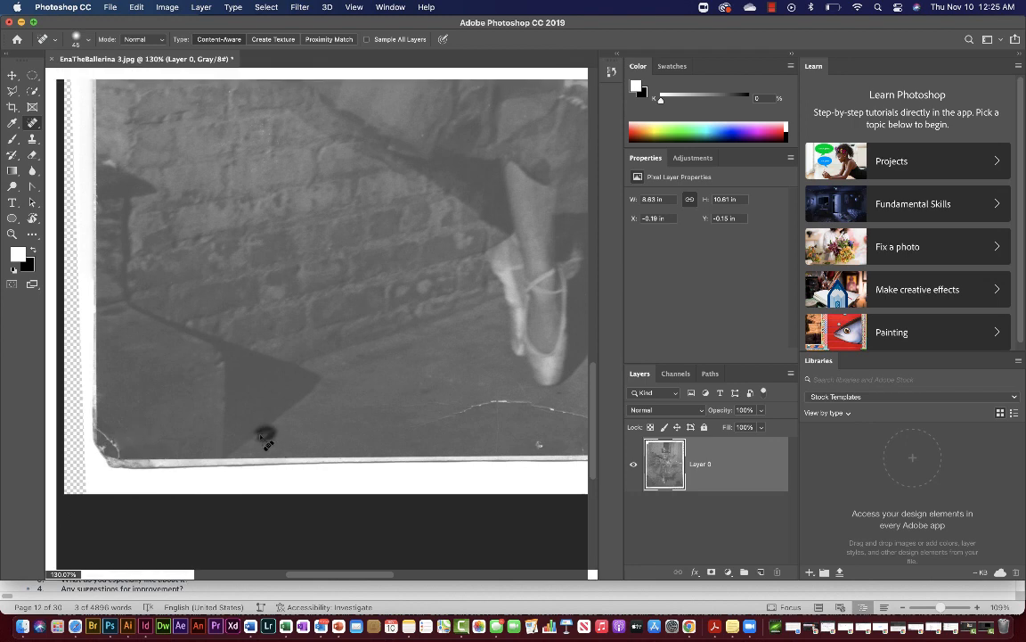
Spot-heal the thin curved crack on the floor beneath the ballet shoes and the small white spot below it.
scroll(324, 441, "up", 2)
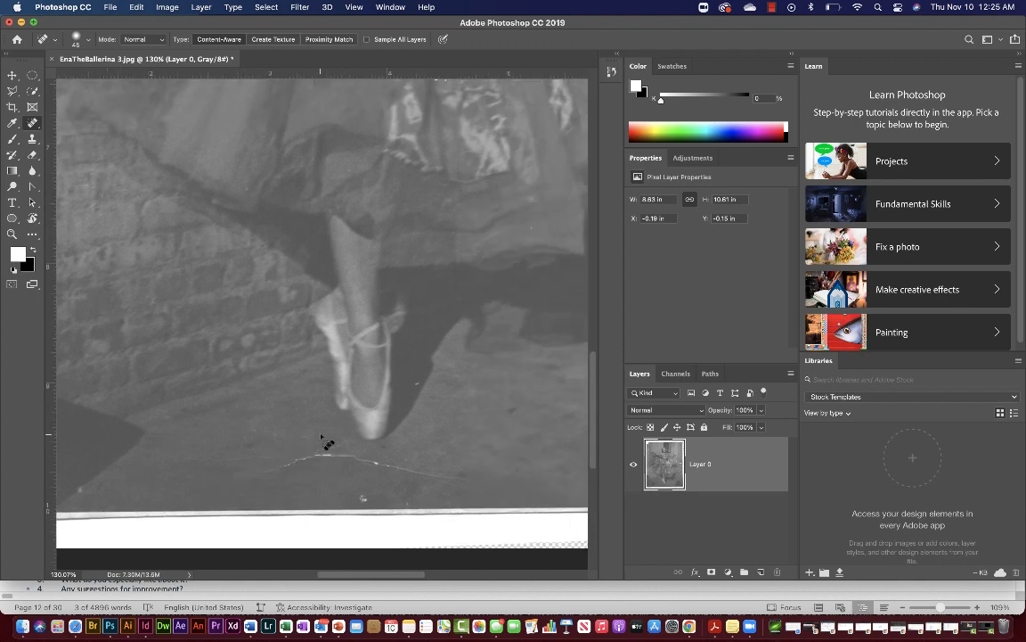
scroll(324, 441, "right", 5)
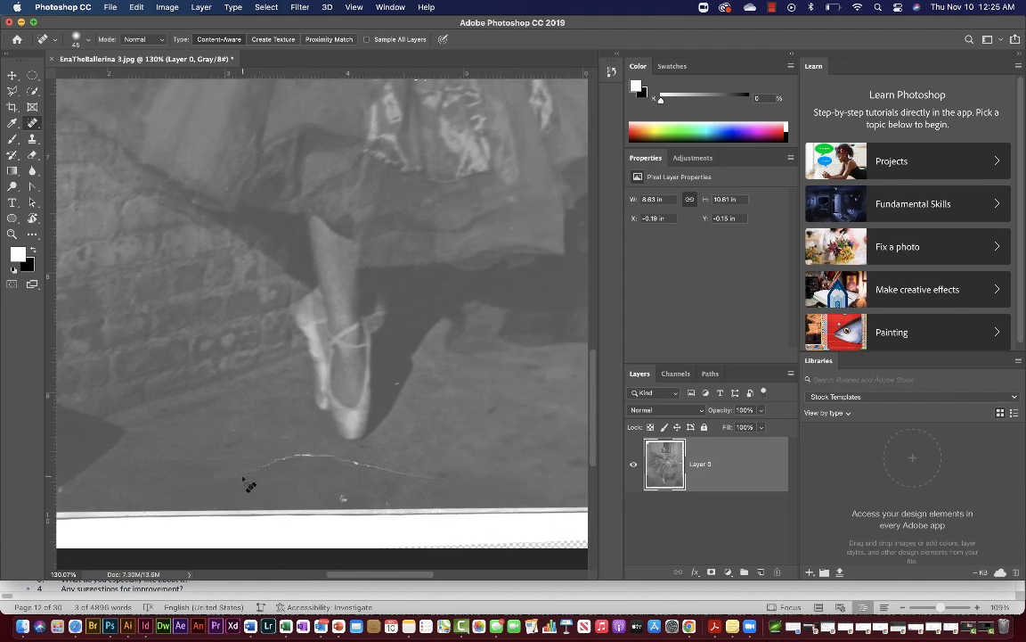
mouse_move(225, 479)
left_mouse_down()
mouse_move(270, 479)
mouse_move(316, 457)
mouse_move(255, 472)
left_mouse_up()
left_click(326, 455)
left_click_drag(337, 463, 447, 481)
left_click(342, 498)
left_click_drag(317, 462, 258, 477)
Heal the white tear running from the dancer's veil across the wall with the 70 px Spot Healing Brush, up to its outermost piece.
scroll(465, 379, "up", 10)
scroll(455, 377, "right", 10)
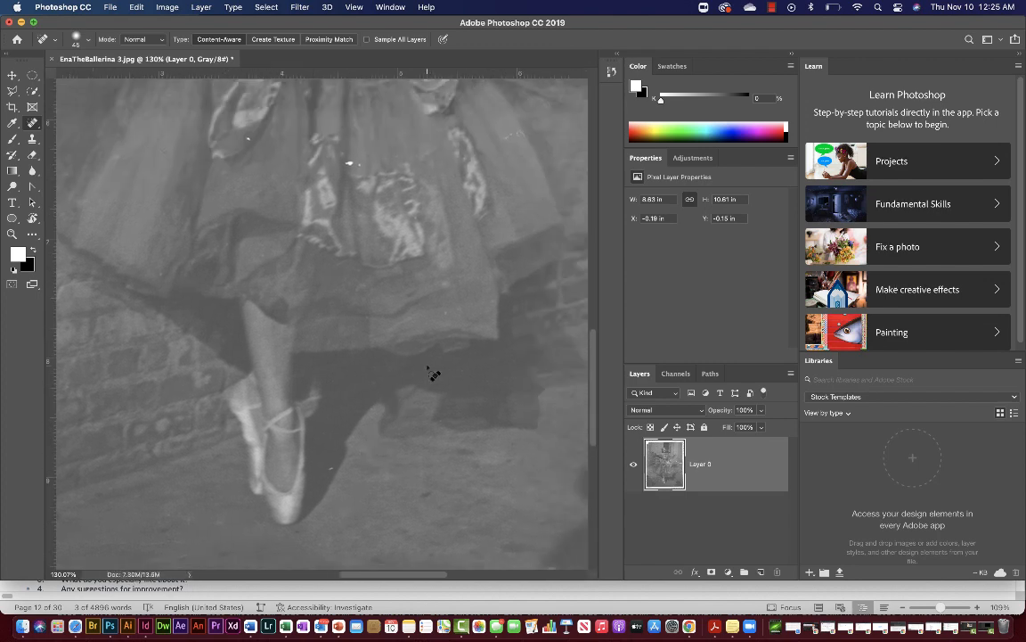
scroll(431, 373, "up", 5)
scroll(432, 373, "left", 2)
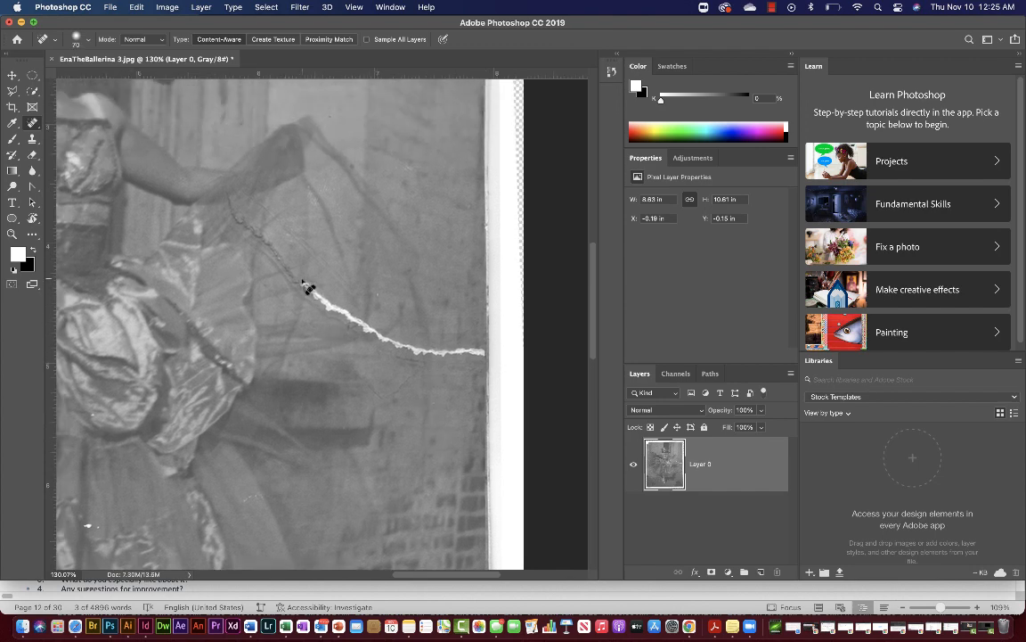
left_click_drag(298, 280, 355, 322)
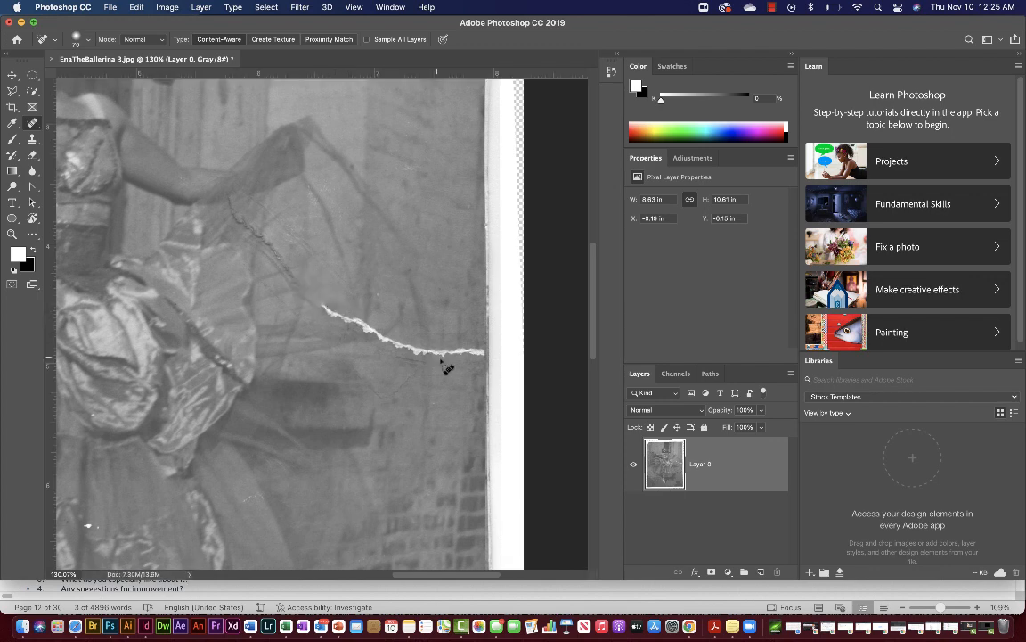
left_click_drag(444, 351, 326, 317)
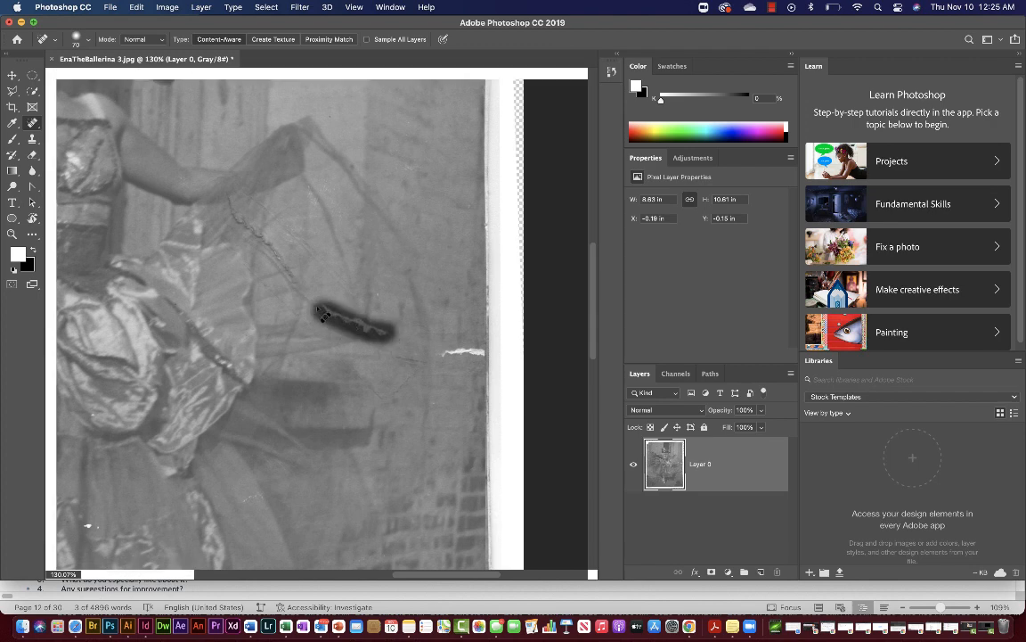
Try to spot-heal the remaining white piece of the tear at the photo's right edge, and undo the stroke.
left_click_drag(434, 349, 484, 364)
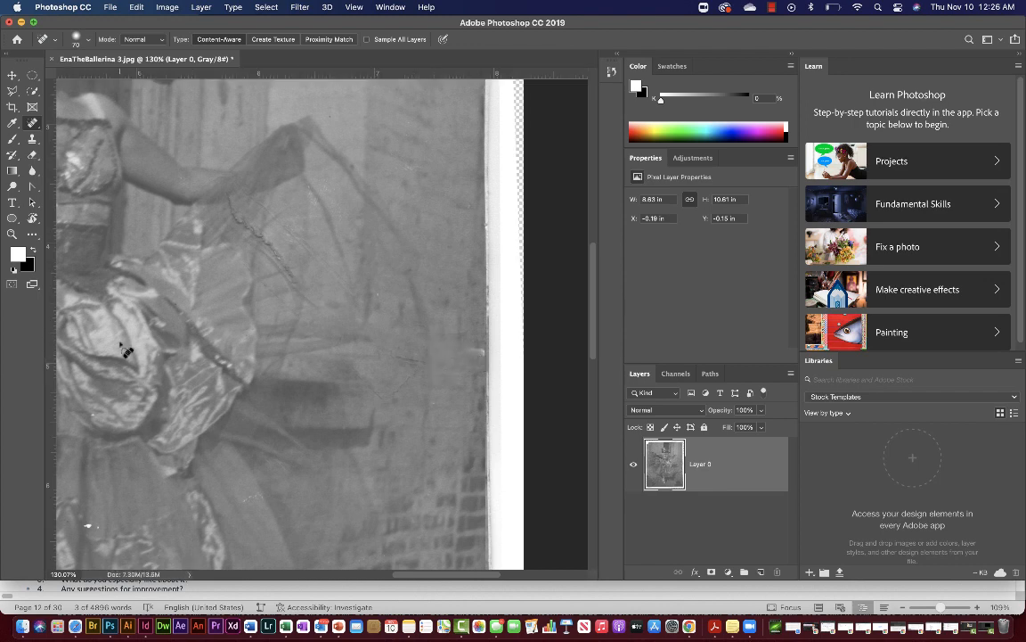
right_click(32, 122)
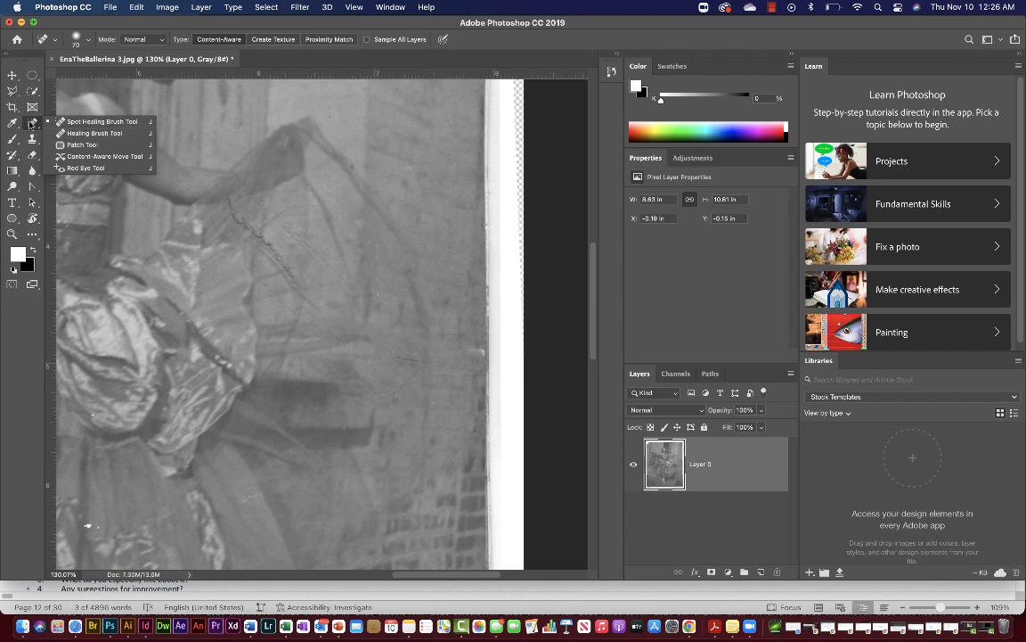
left_click(32, 122)
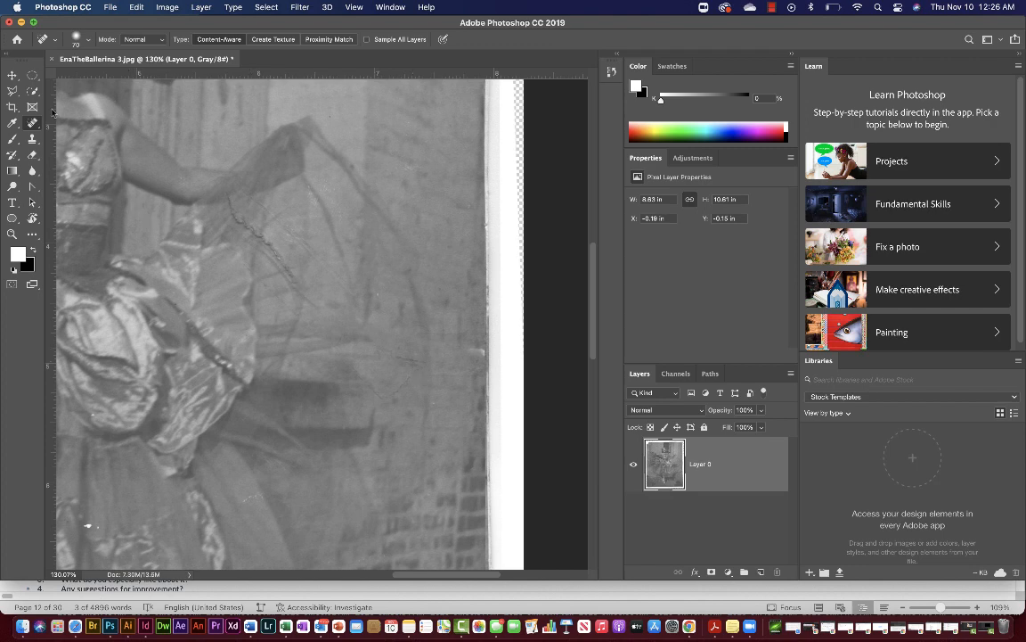
key("super+z")
Clone Stamp nearby wall texture over the remaining white tear at the photo's right edge, enlarging the brush to 40 px.
left_click(32, 139)
right_click(32, 139)
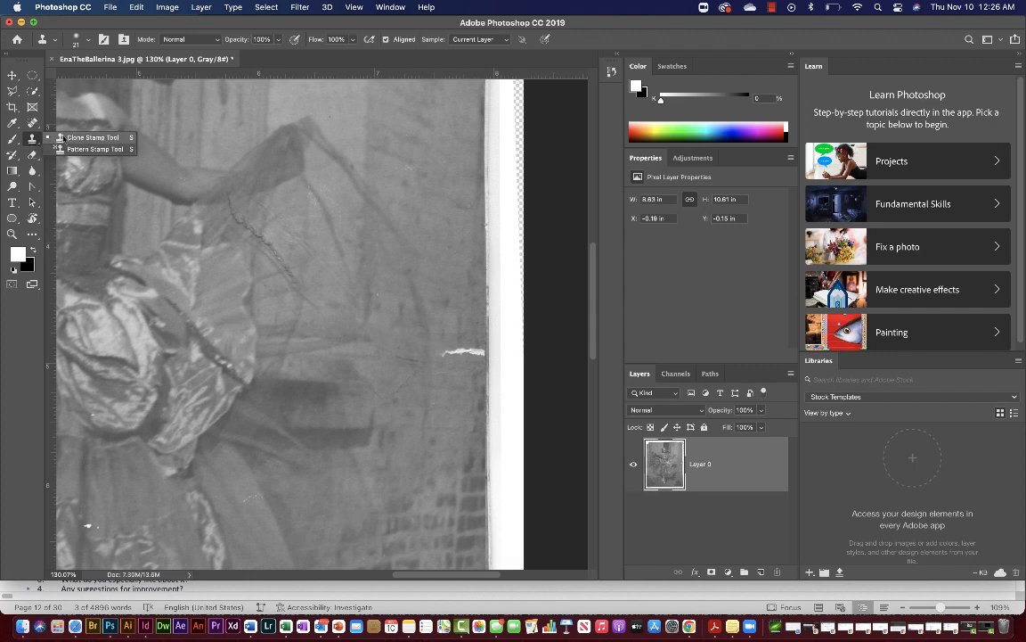
left_click(62, 138)
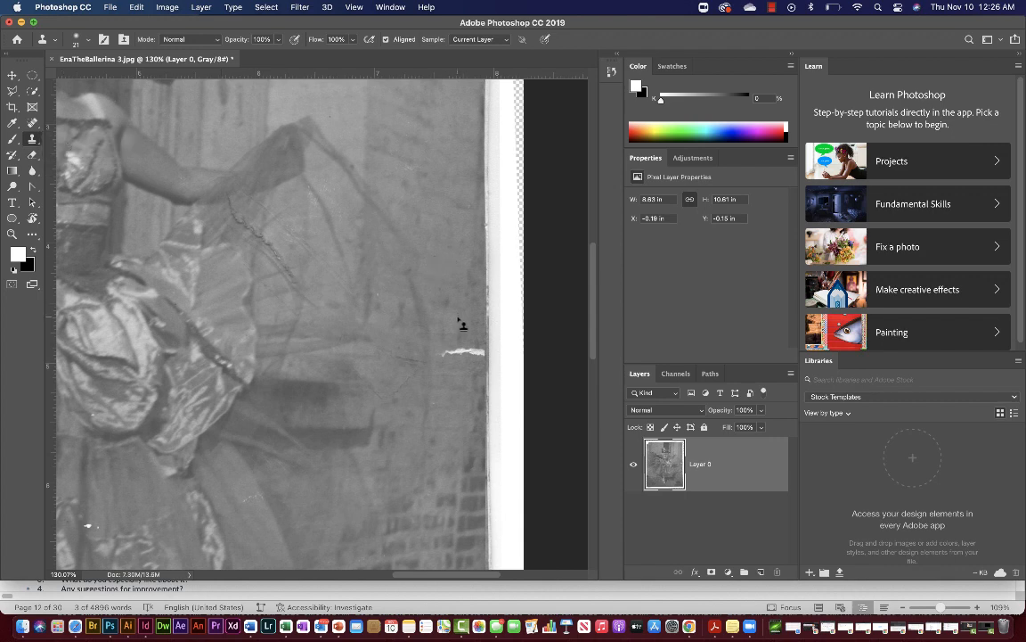
left_click(457, 315, "alt")
left_click(33, 123)
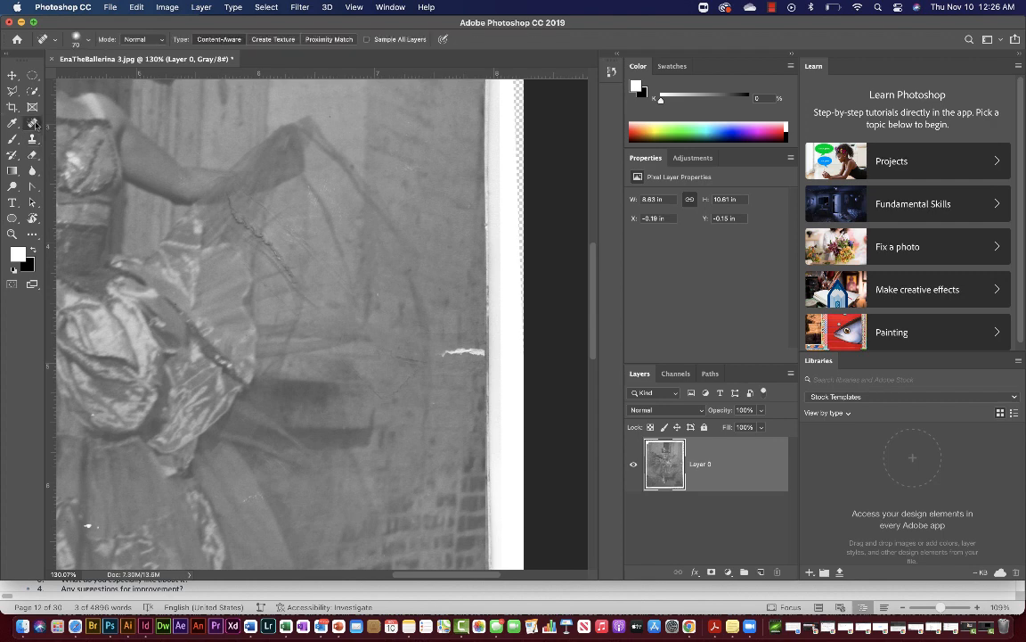
left_click(32, 138)
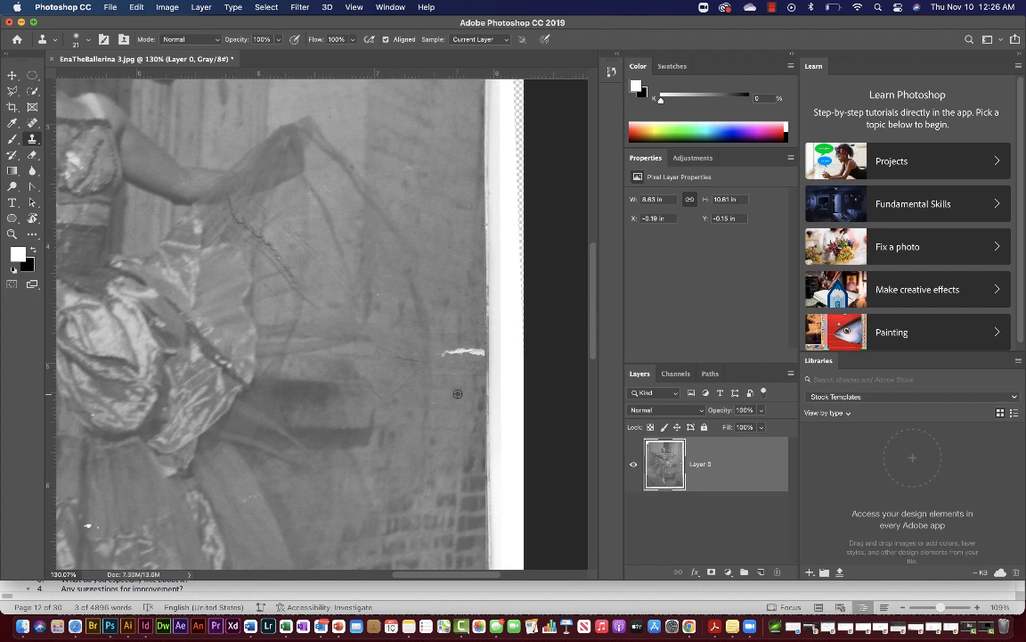
mouse_move(457, 393)
left_mouse_down()
mouse_move(477, 355)
mouse_move(490, 361)
mouse_move(445, 360)
mouse_move(483, 356)
mouse_move(403, 354)
left_mouse_up()
scroll(325, 339, "down", 3)
scroll(325, 338, "up", 1)
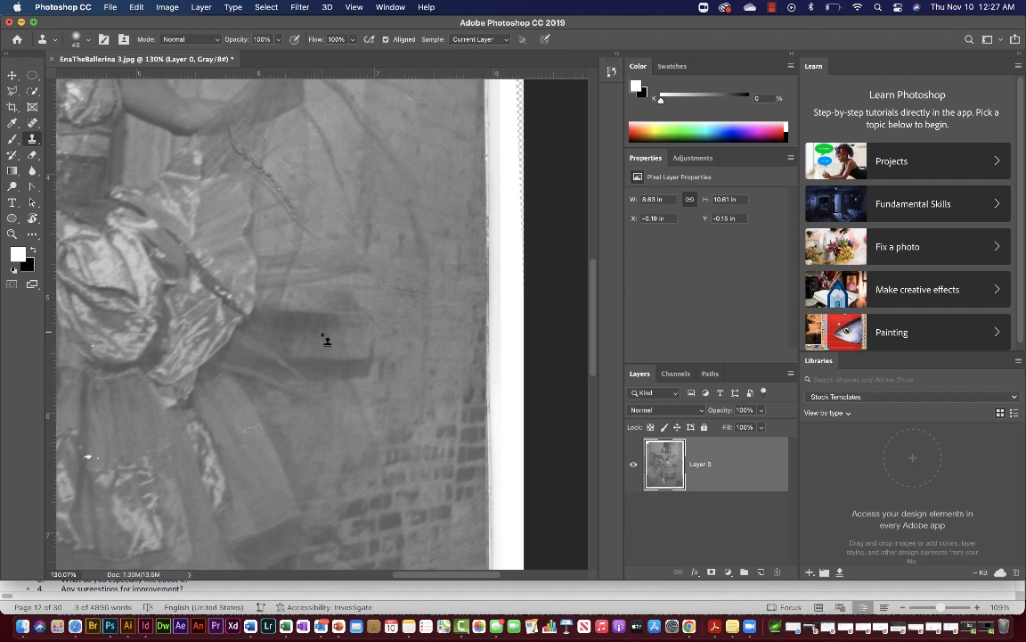
Heal the dark crack running down the veil beneath the dancer's arm with the 70 px Spot Healing Brush in Content-Aware mode.
scroll(326, 340, "up", 2)
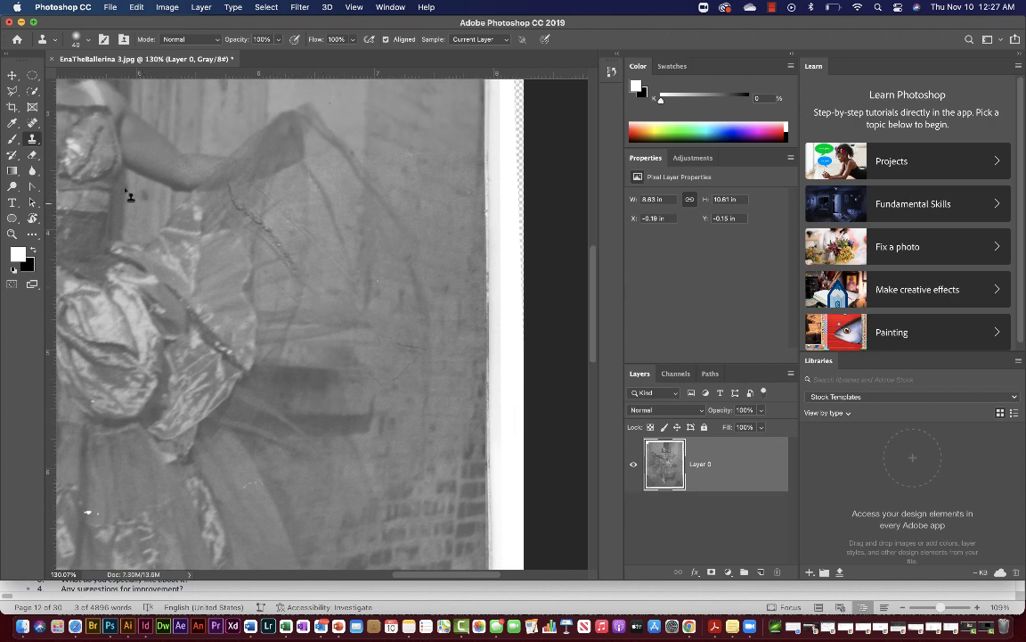
left_click(34, 122)
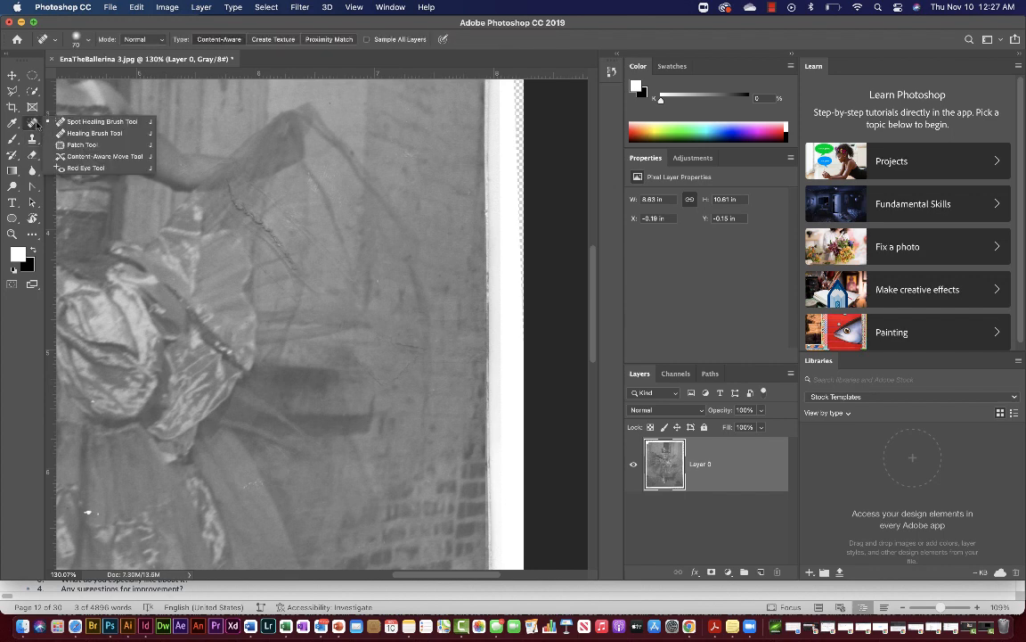
left_click(59, 122)
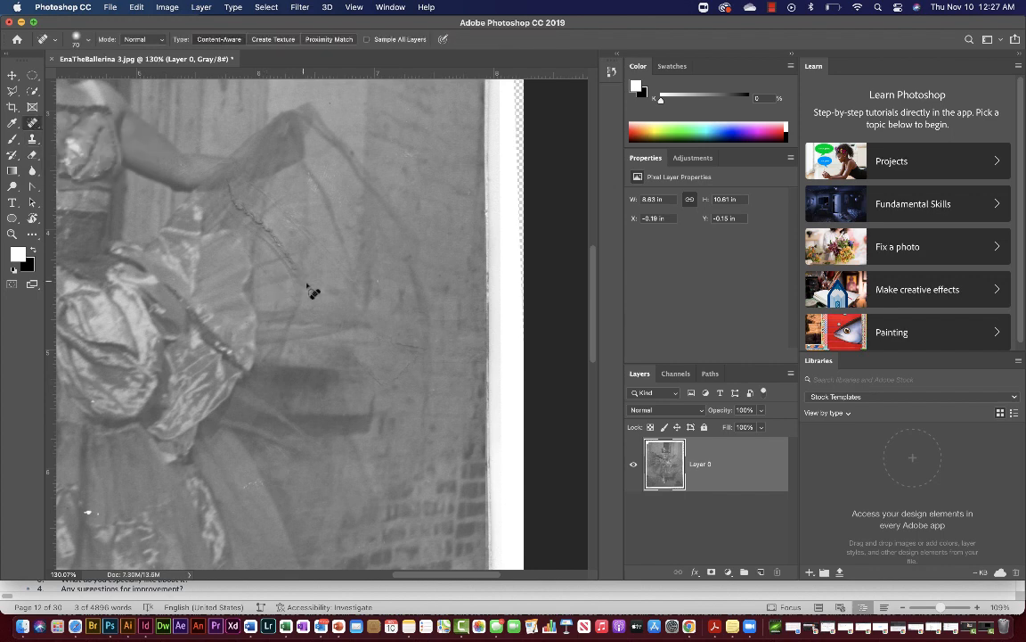
left_click_drag(318, 294, 246, 212)
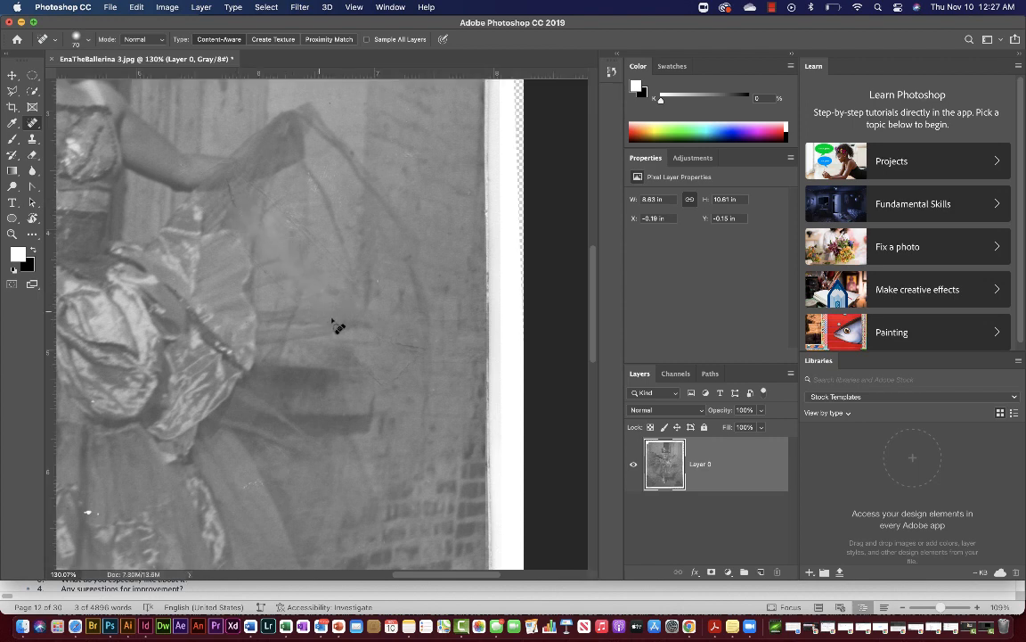
Spot-heal the upper end of the crack beneath the arm, compare the healing types, choose Create Texture and undo the healing.
scroll(292, 288, "up", 5)
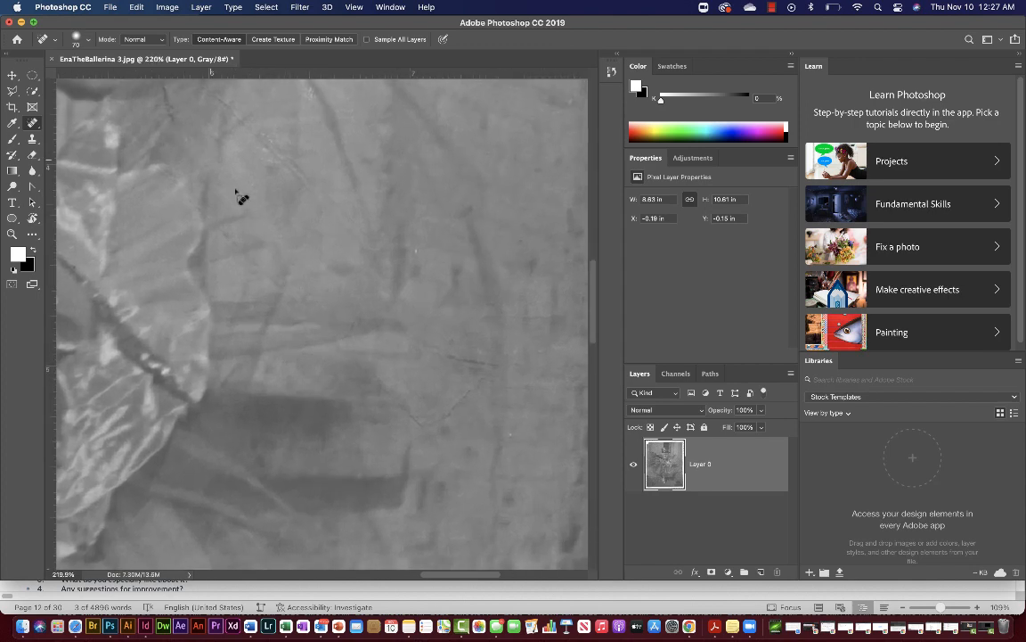
mouse_move(165, 89)
left_mouse_down()
mouse_move(270, 234)
mouse_move(214, 150)
mouse_move(274, 217)
mouse_move(276, 236)
mouse_move(211, 148)
mouse_move(183, 131)
left_mouse_up()
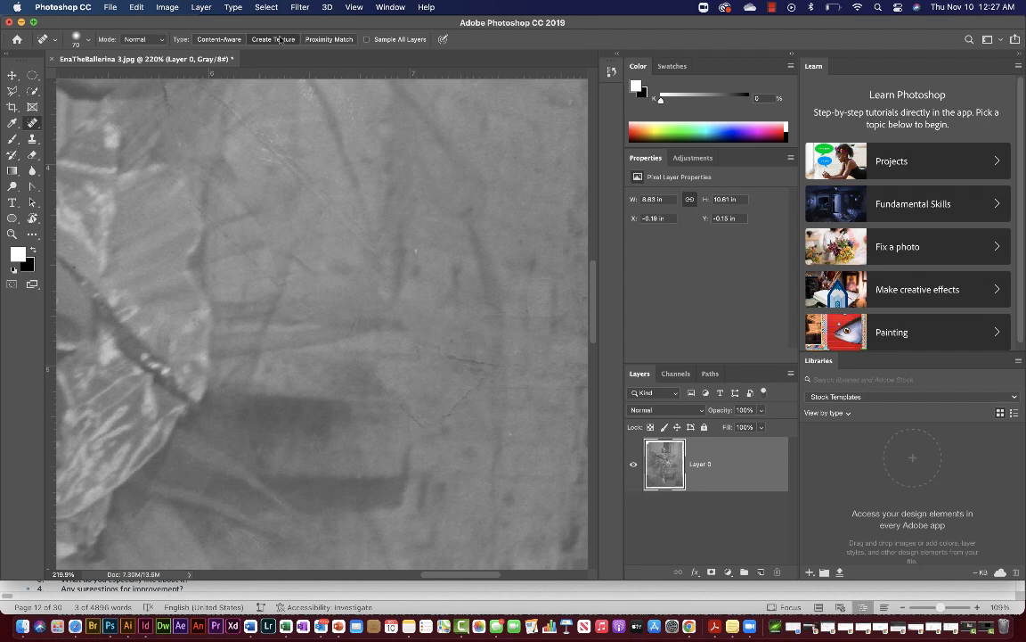
left_click(326, 40)
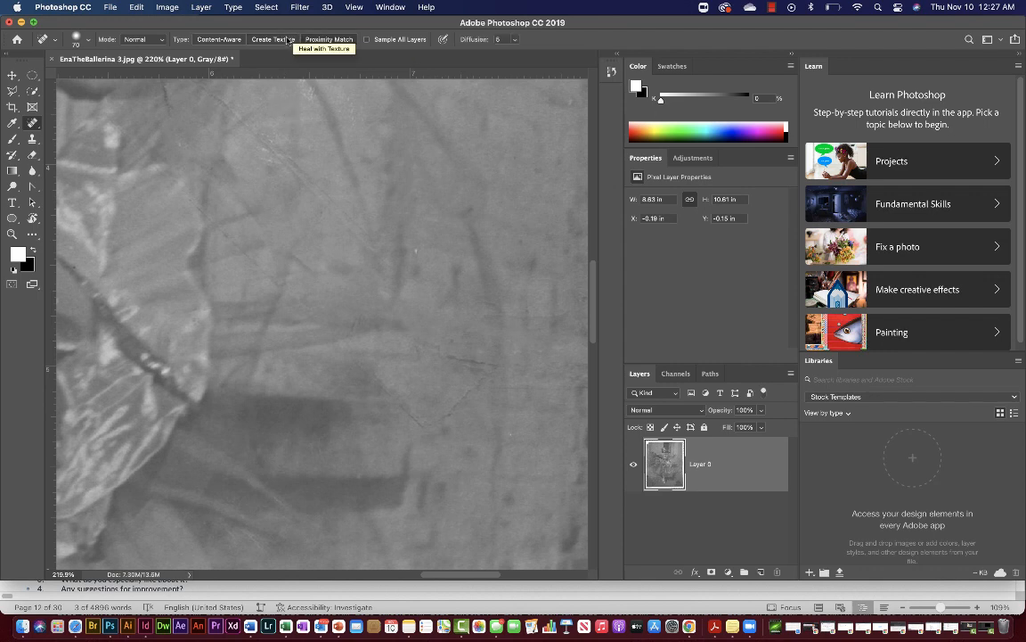
left_click(286, 40)
left_click(229, 42)
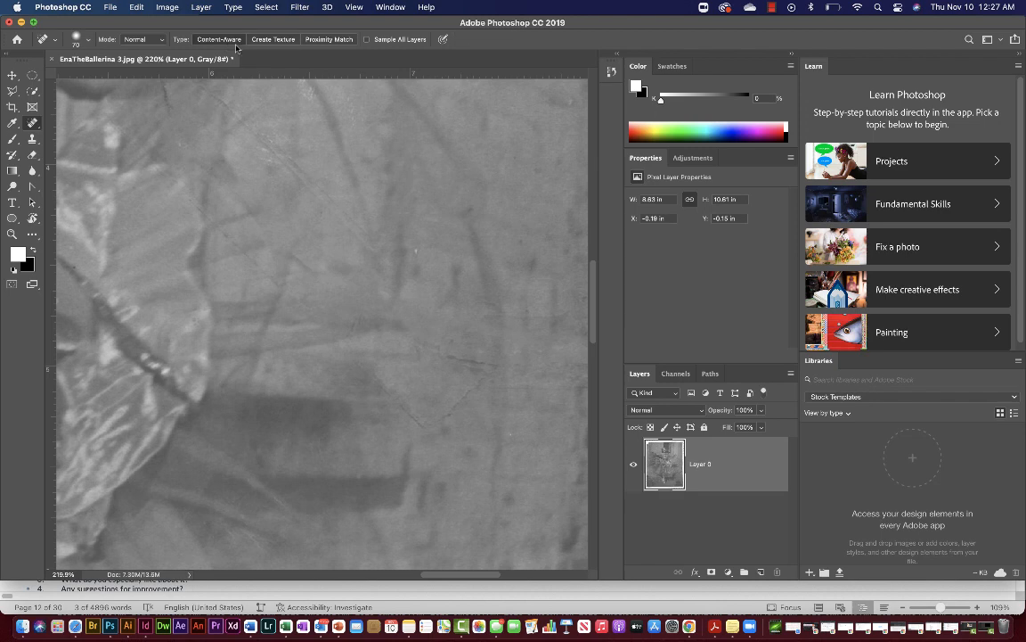
left_click(314, 40)
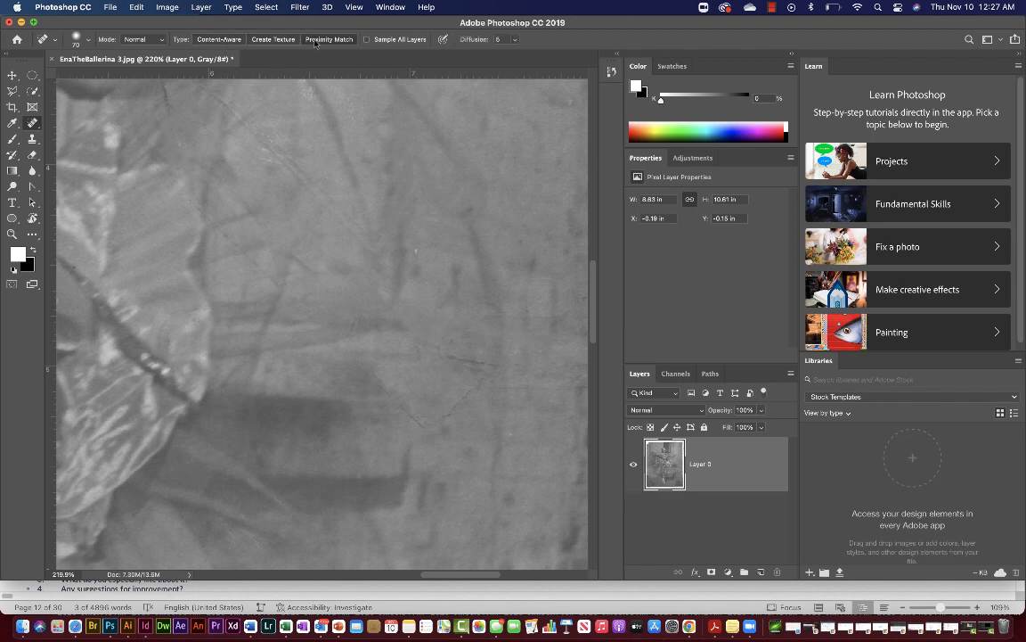
left_click(223, 40)
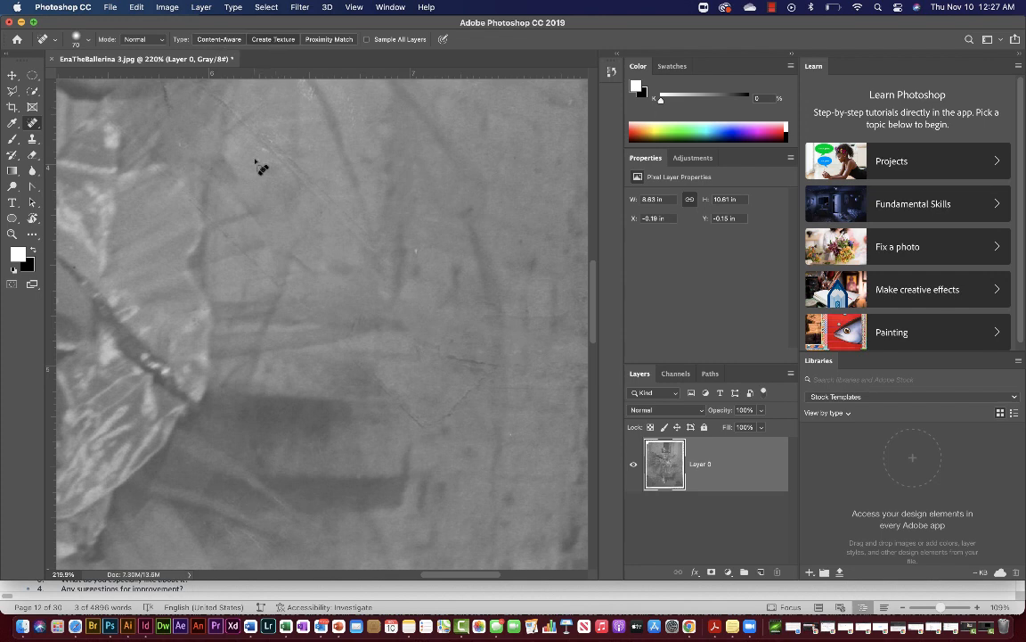
key("super+z")
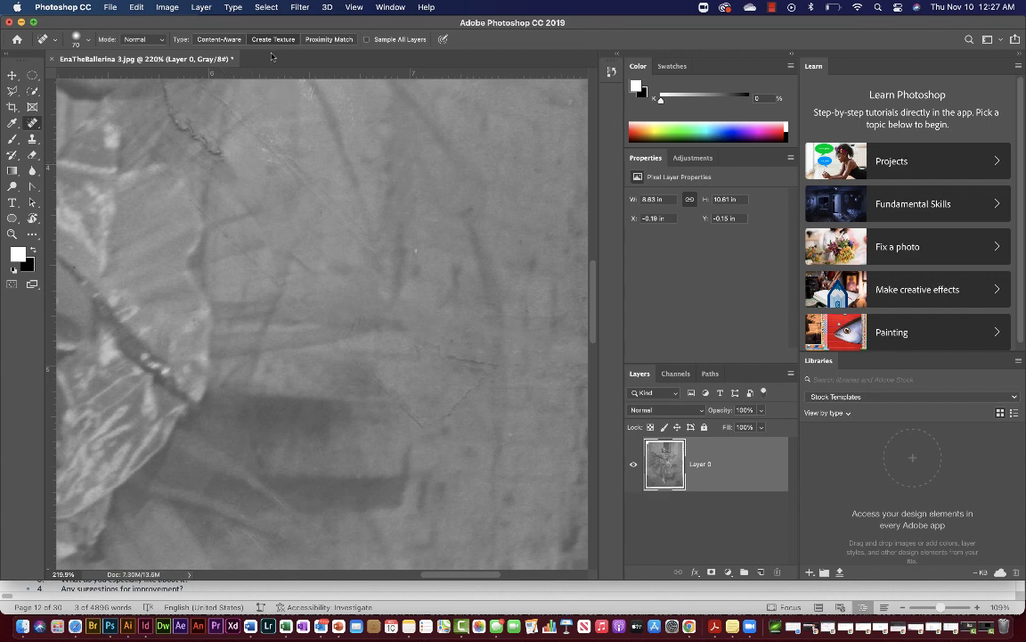
Try healing the upper crack with Create Texture at 70 px, undo the stroke, and reduce the brush to 30 px.
left_click_drag(217, 157, 182, 129)
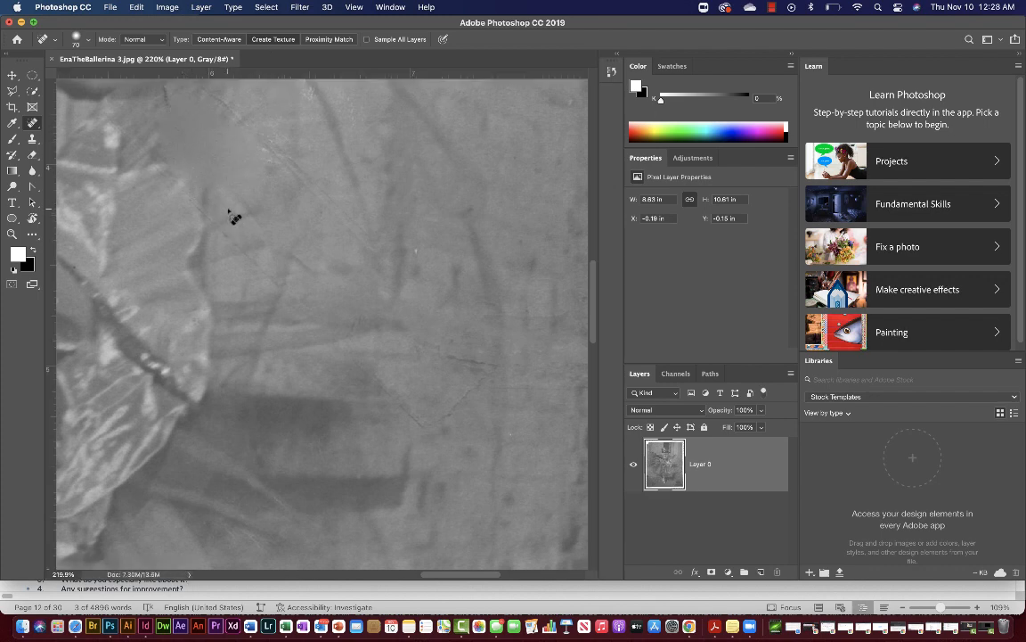
key("bracketleft")
key("bracketleft")
key("bracketleft")
key("bracketleft")
key("super+z")
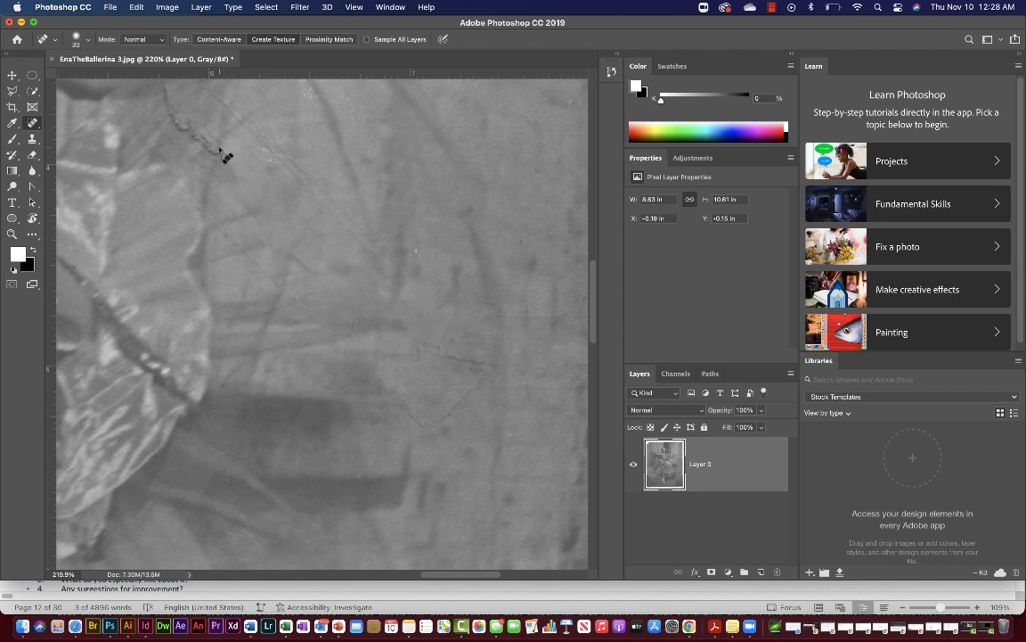
Try the Create Texture type on the crack beneath the arm with the 30 px brush, and undo the stroke.
left_click(264, 40)
left_click_drag(219, 152, 175, 116)
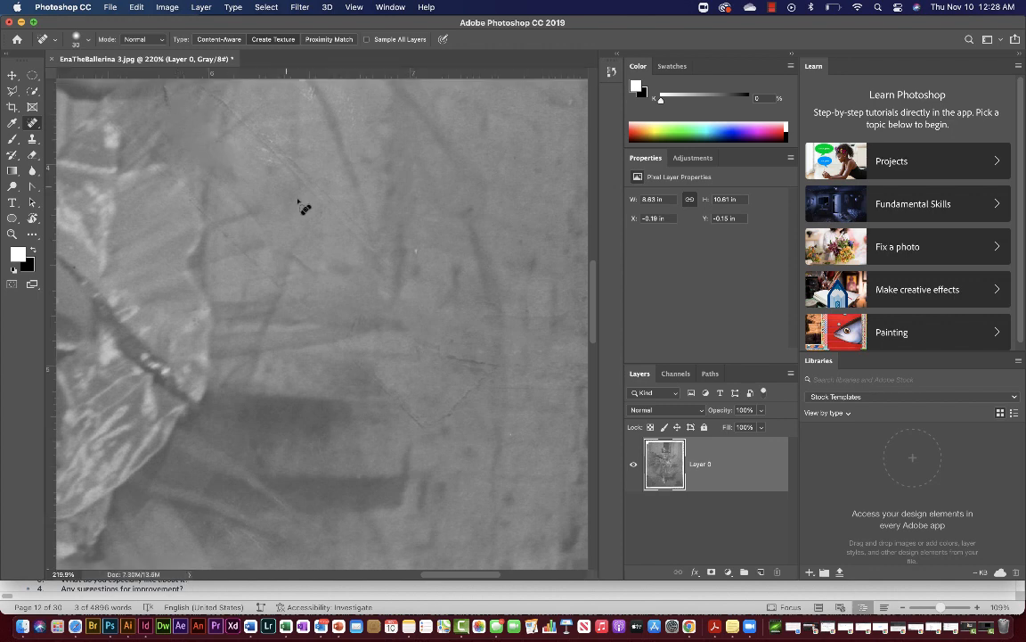
scroll(303, 207, "up", 5)
scroll(303, 207, "left", 5)
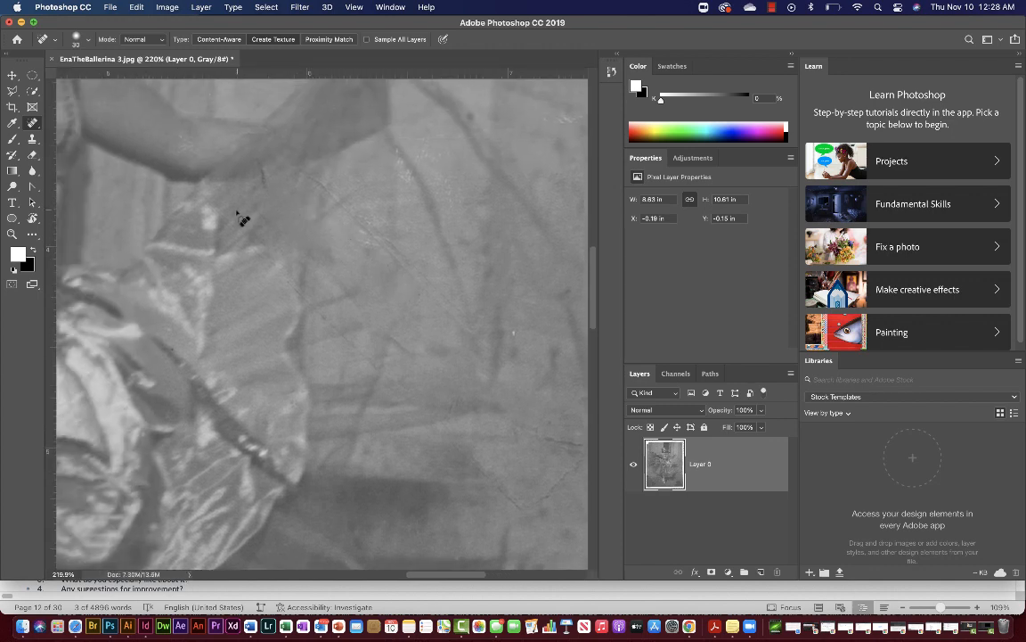
key("super+z")
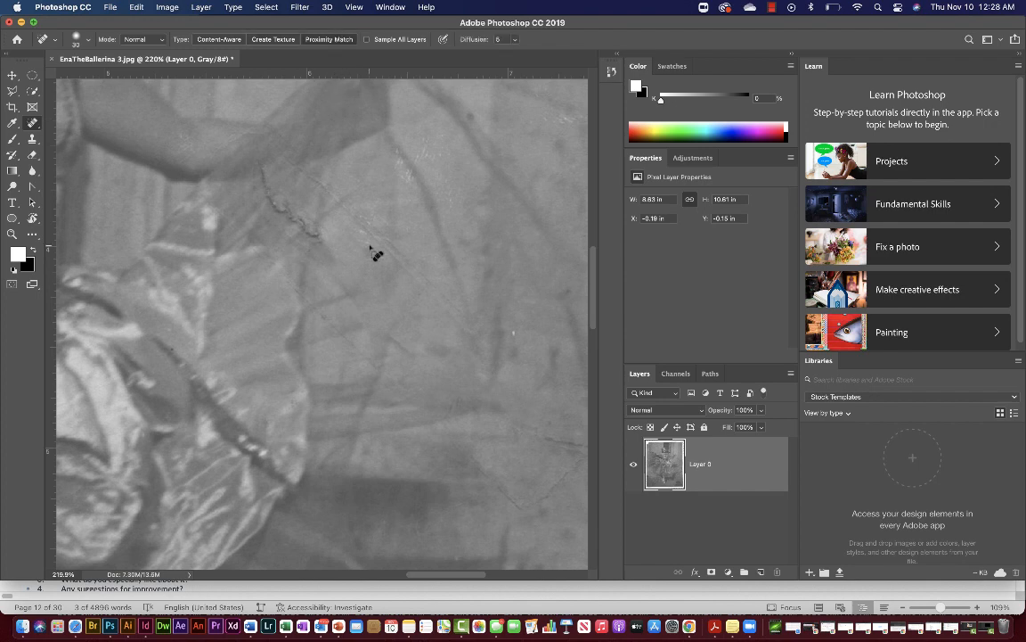
Heal the crack between the arm and the dress ruffle with the 30 px Spot Healing Brush set to Proximity Match.
left_click(330, 246)
left_click_drag(332, 252, 248, 186)
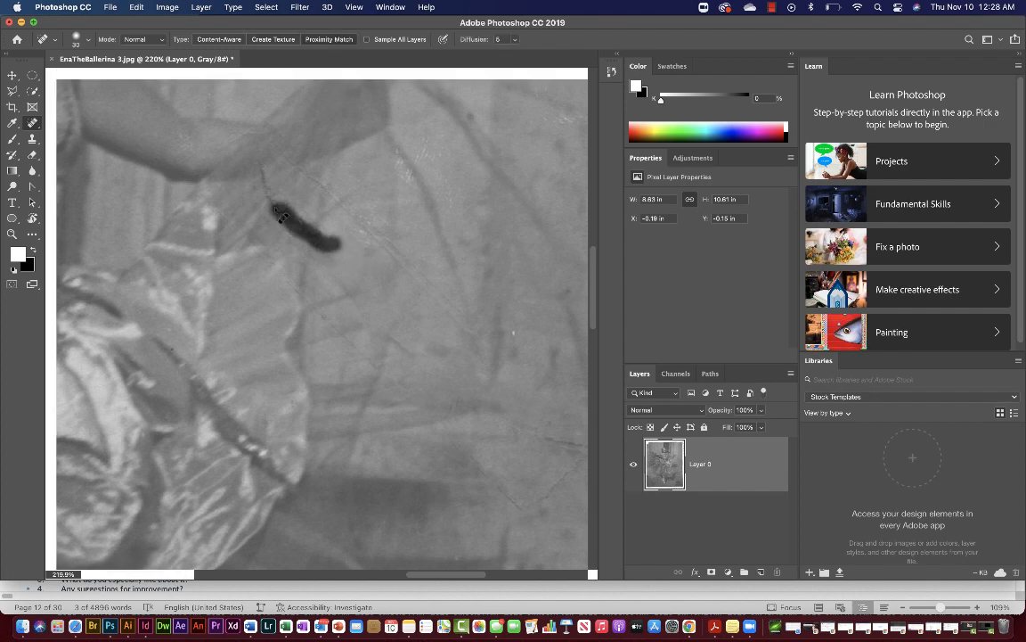
left_click(269, 195)
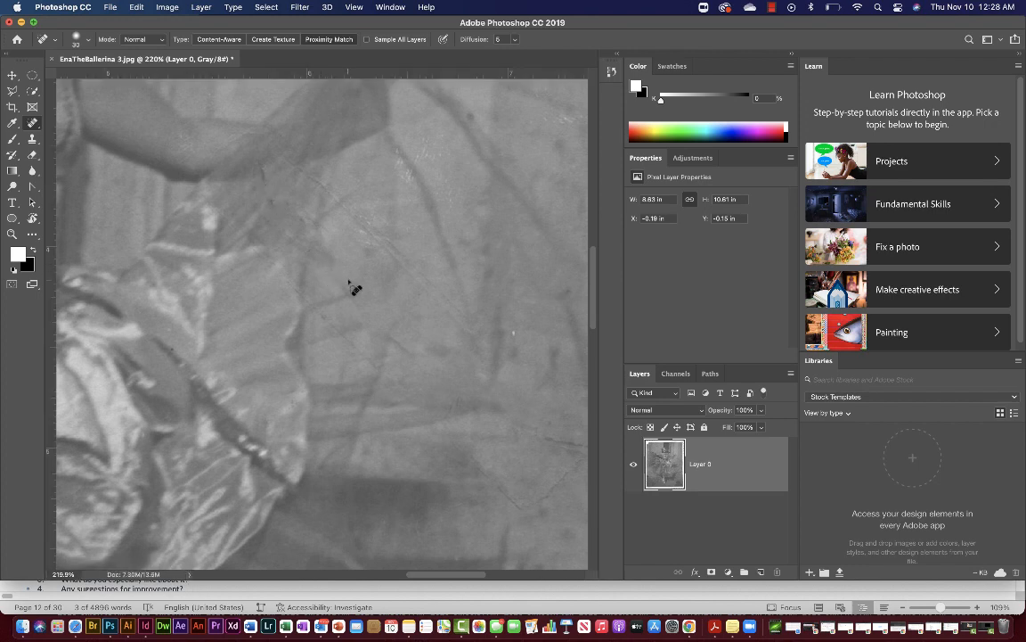
scroll(338, 253, "down", 3)
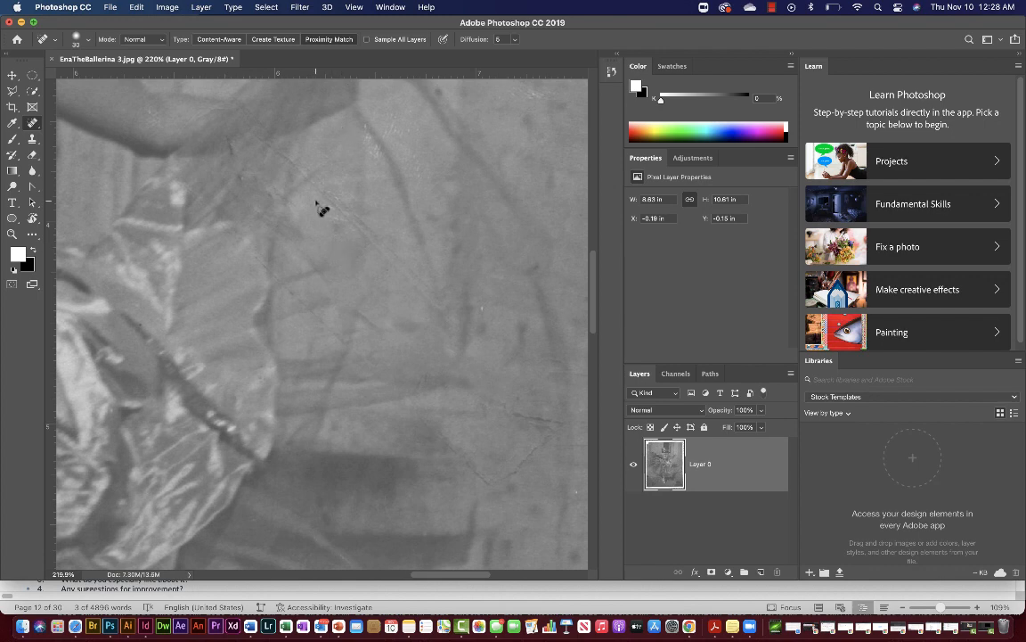
scroll(307, 230, "down", 1)
scroll(307, 230, "down", 10)
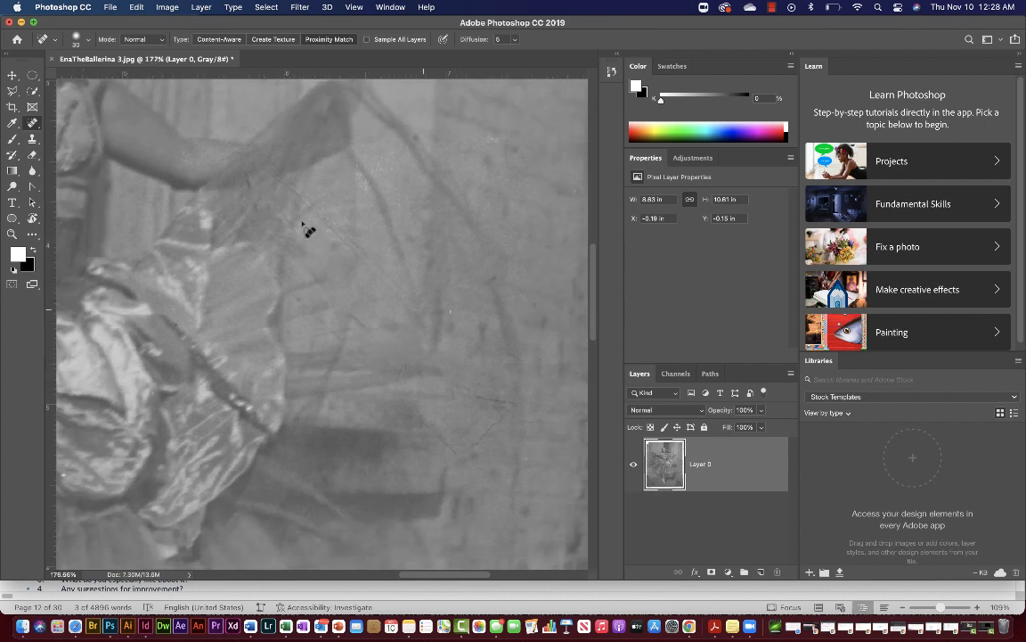
Clone clean ground texture over the white cracks in the photo's lower-right corner with the 40 px Clone Stamp.
scroll(307, 230, "down", 2)
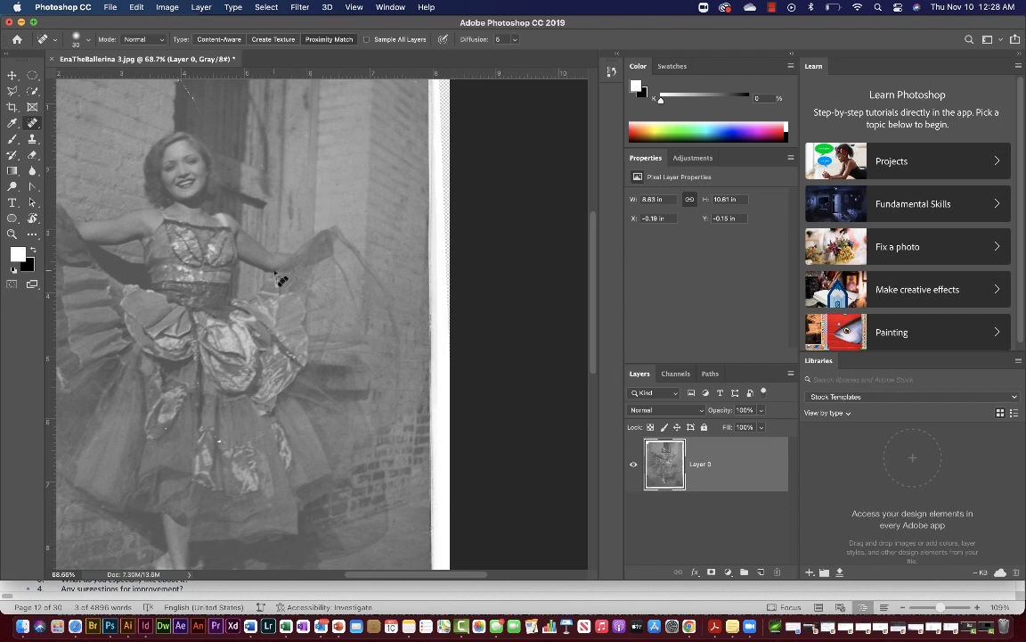
scroll(280, 276, "down", 5)
scroll(280, 277, "left", 5)
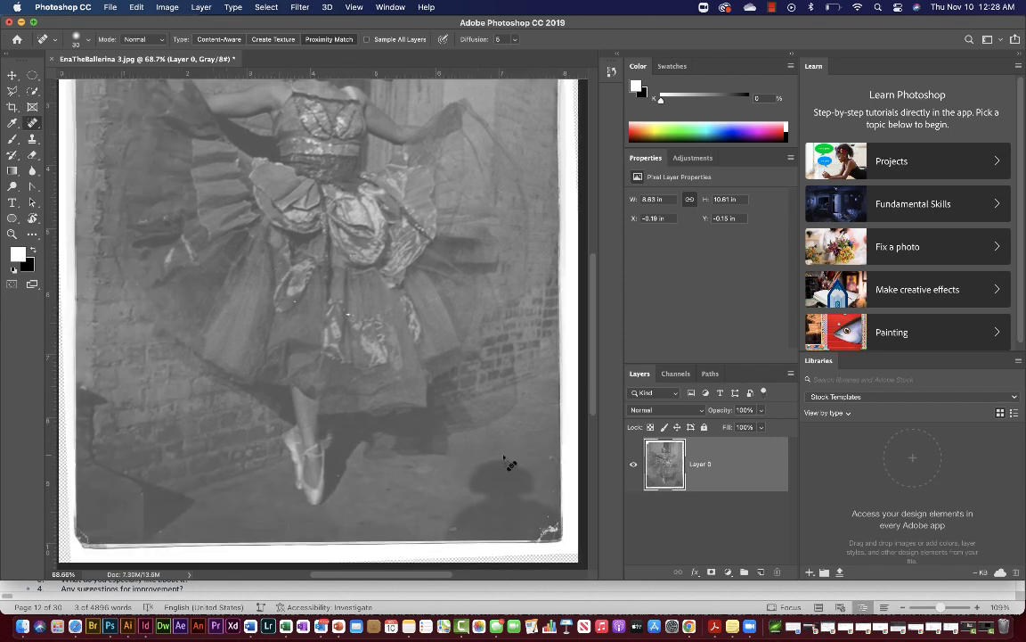
left_click(32, 139)
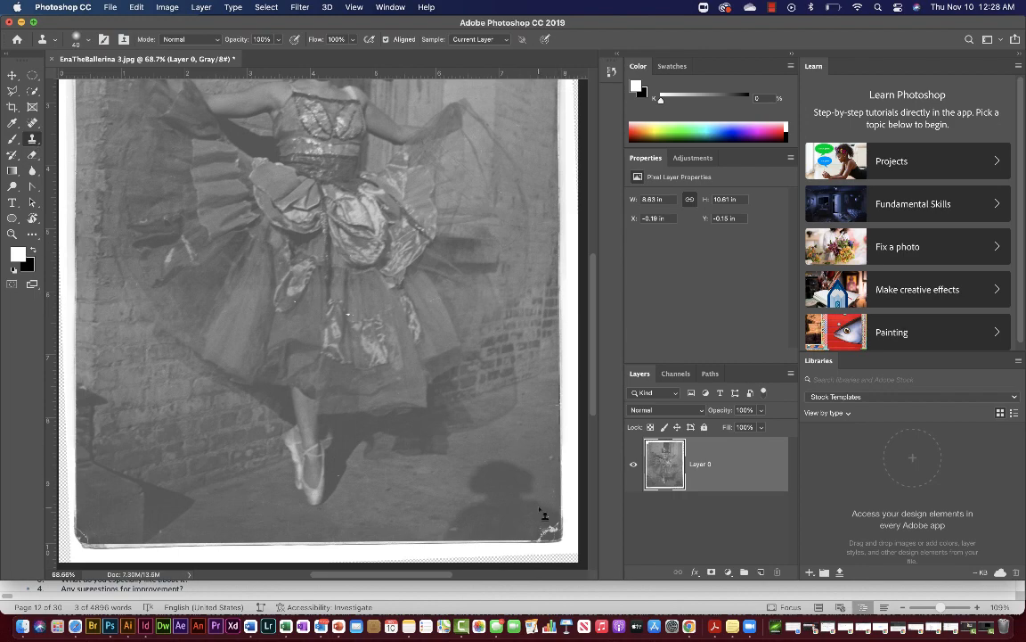
key("super+plus")
scroll(535, 499, "up", 5)
scroll(524, 510, "down", 5)
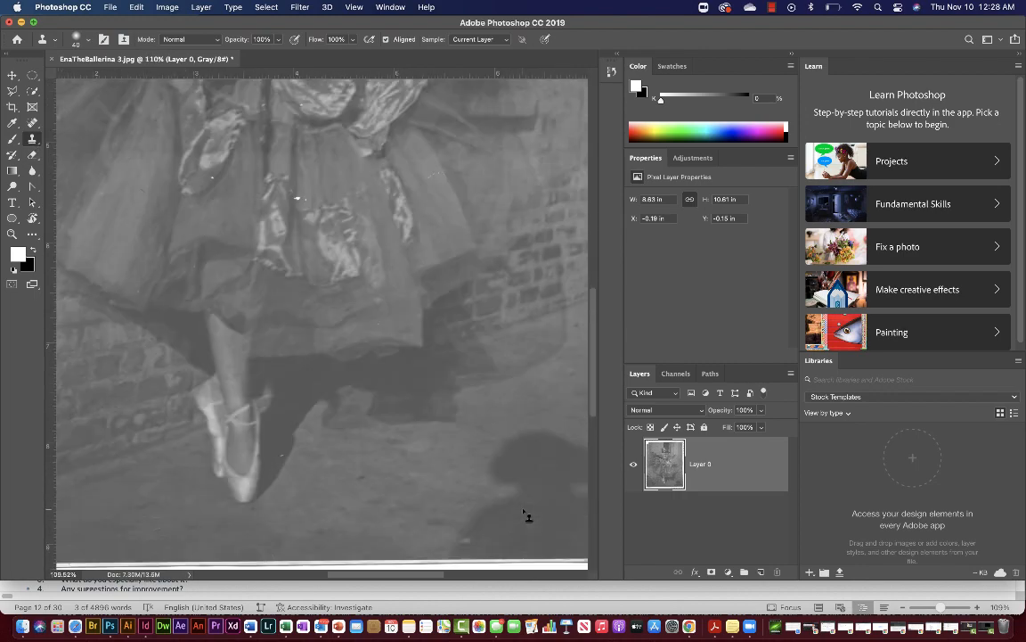
scroll(523, 510, "right", 6)
scroll(523, 509, "up", 3)
scroll(523, 510, "left", 3)
key("super+plus")
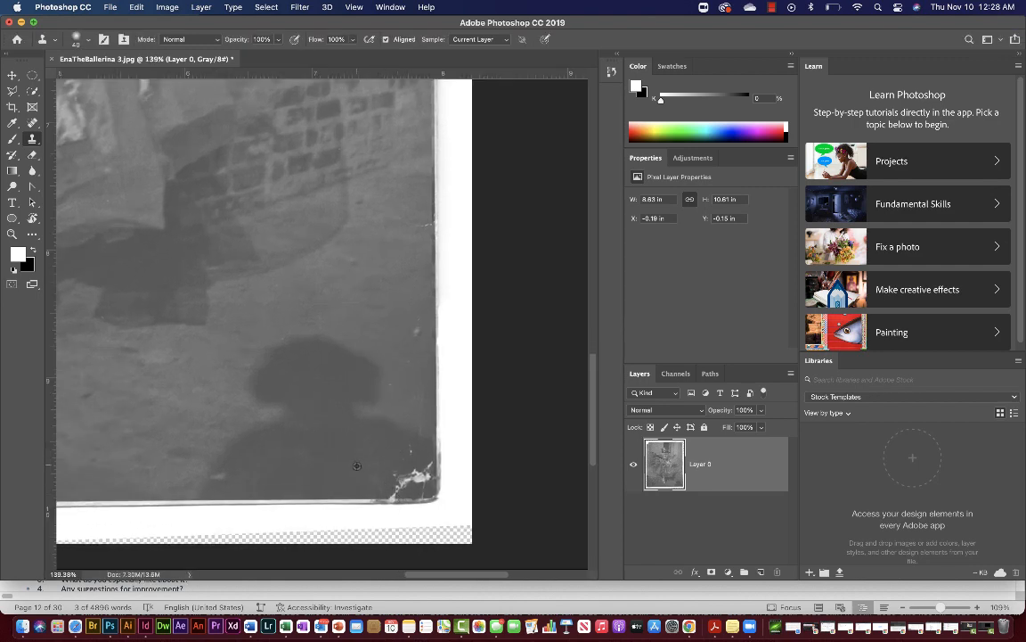
left_click_drag(391, 493, 433, 473)
key("super+r")
Remove the white spots from the dress skirt with the 30 px Spot Healing Brush.
scroll(259, 385, "up", 10)
scroll(260, 385, "left", 10)
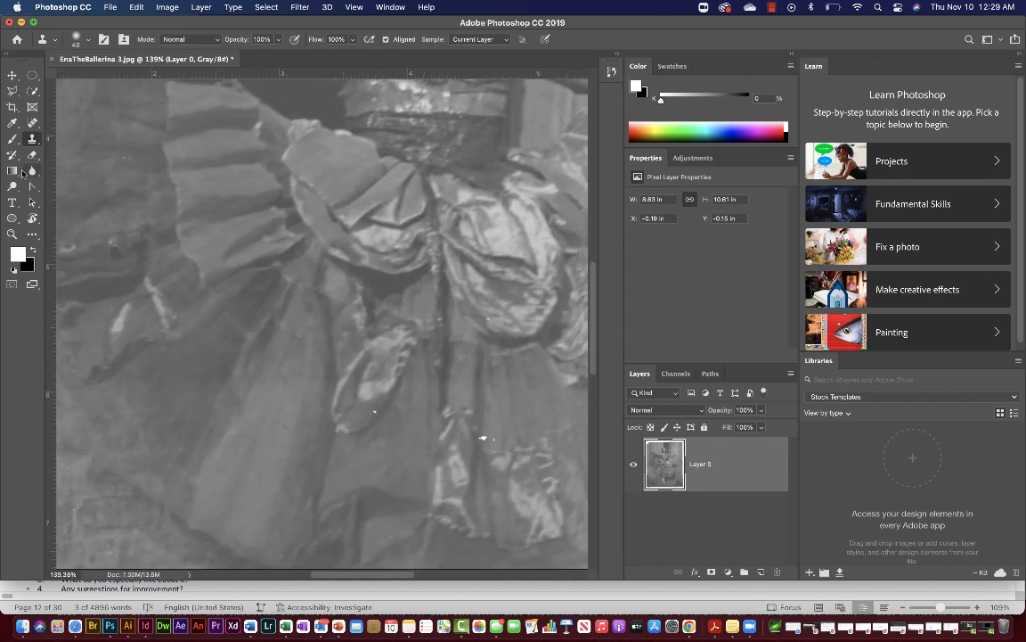
left_click(32, 123)
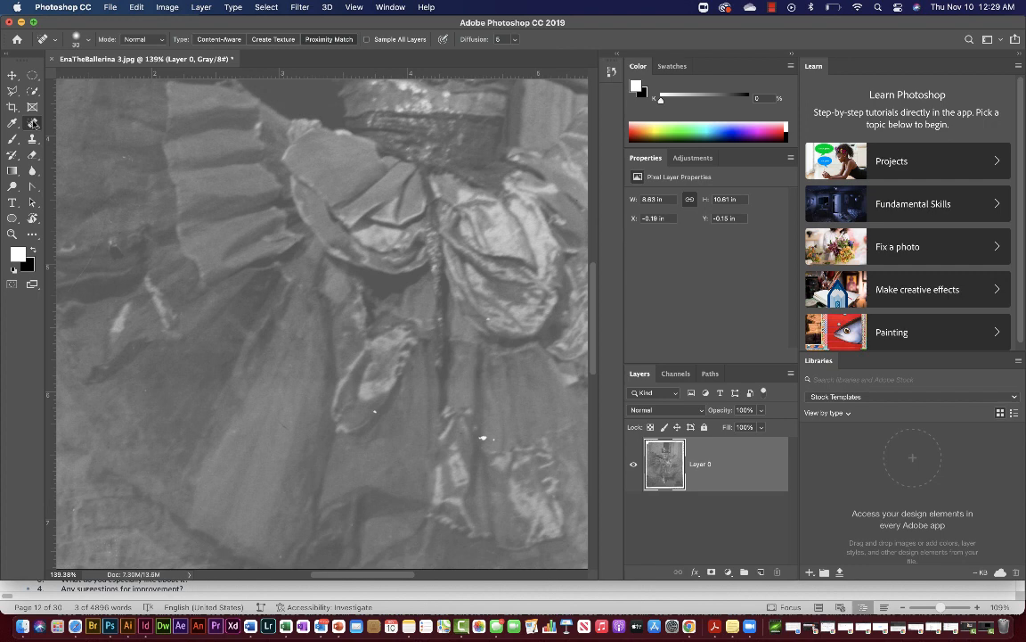
left_click(32, 123)
left_click(70, 120)
scroll(326, 316, "up", 5)
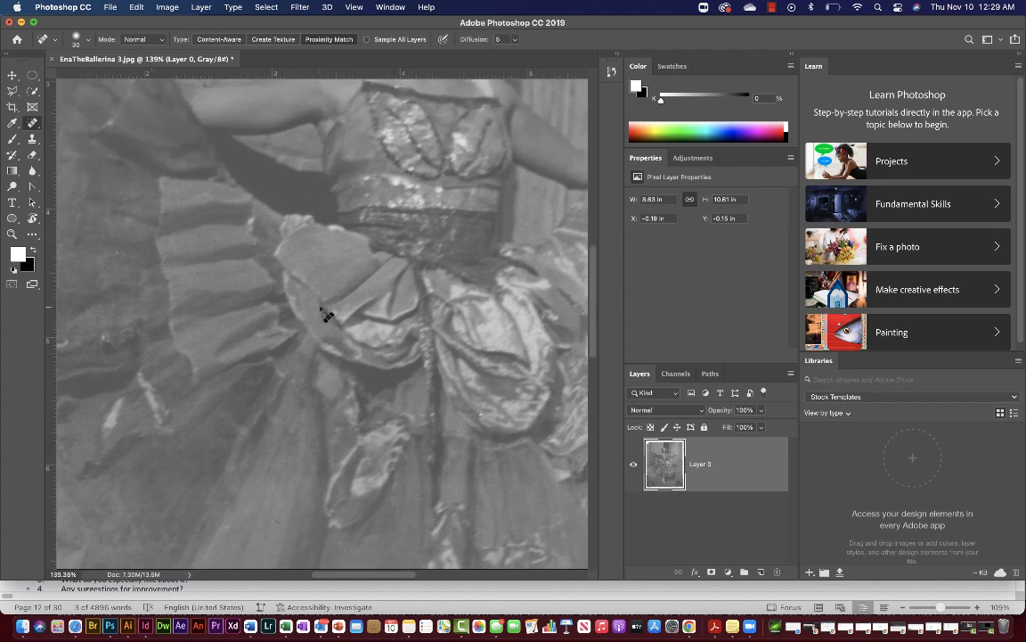
Try to sample a healing source near the photo's upper-right corner with the Spot Healing Brush.
scroll(317, 331, "down", 2)
scroll(317, 331, "down", 3)
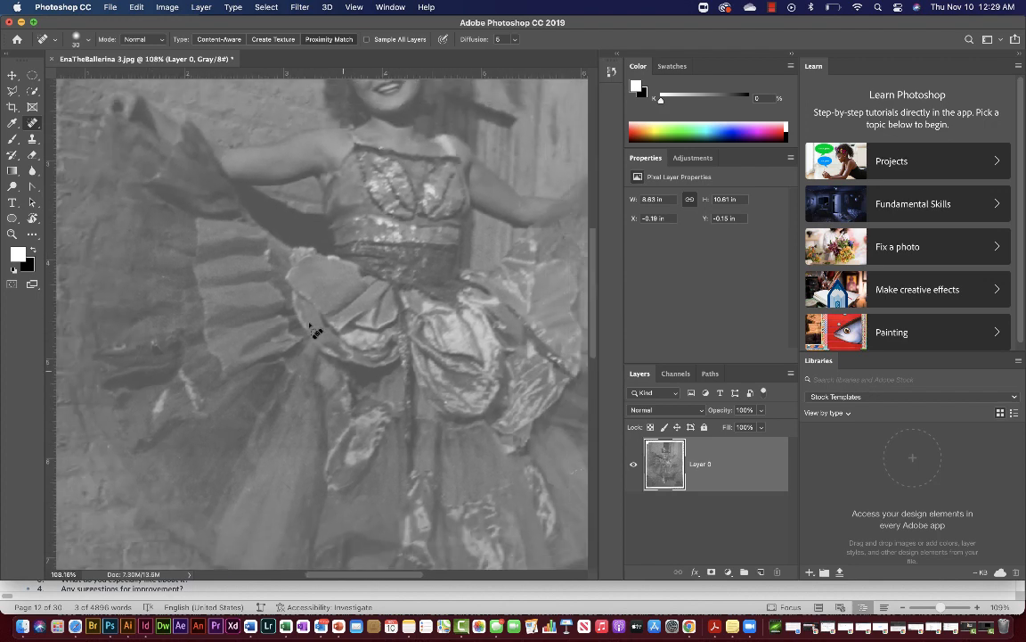
scroll(314, 331, "up", 4)
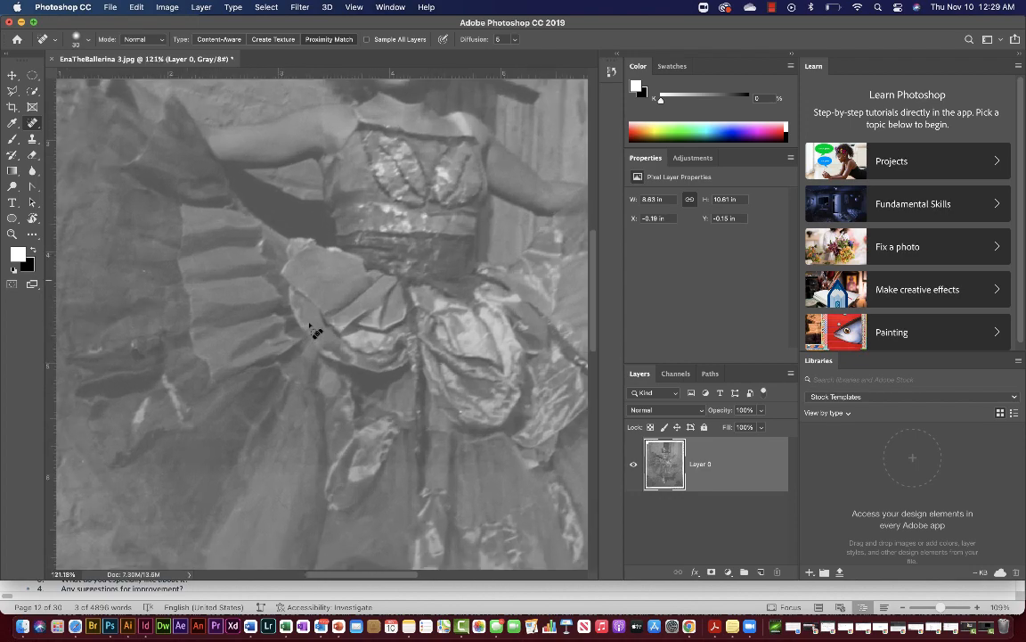
scroll(314, 331, "down", 4)
scroll(314, 331, "up", 4)
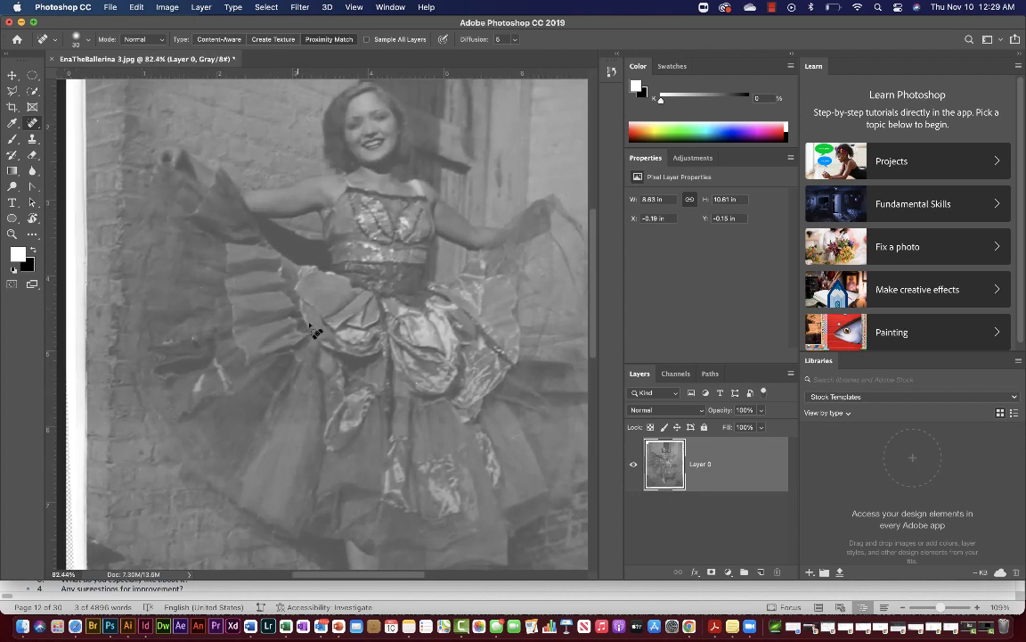
scroll(313, 331, "down", 5)
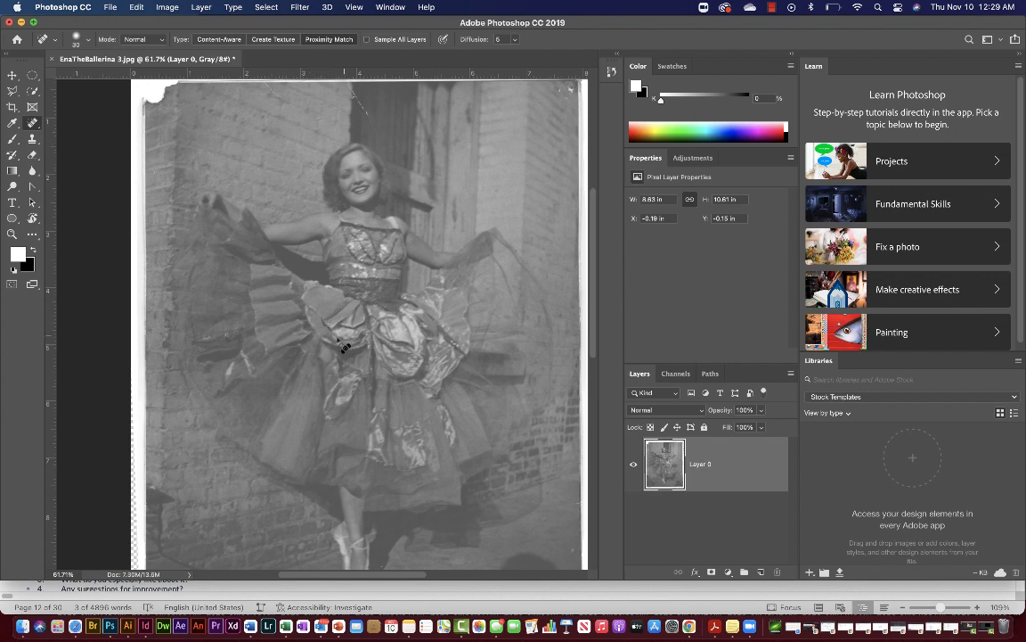
scroll(323, 339, "up", 3)
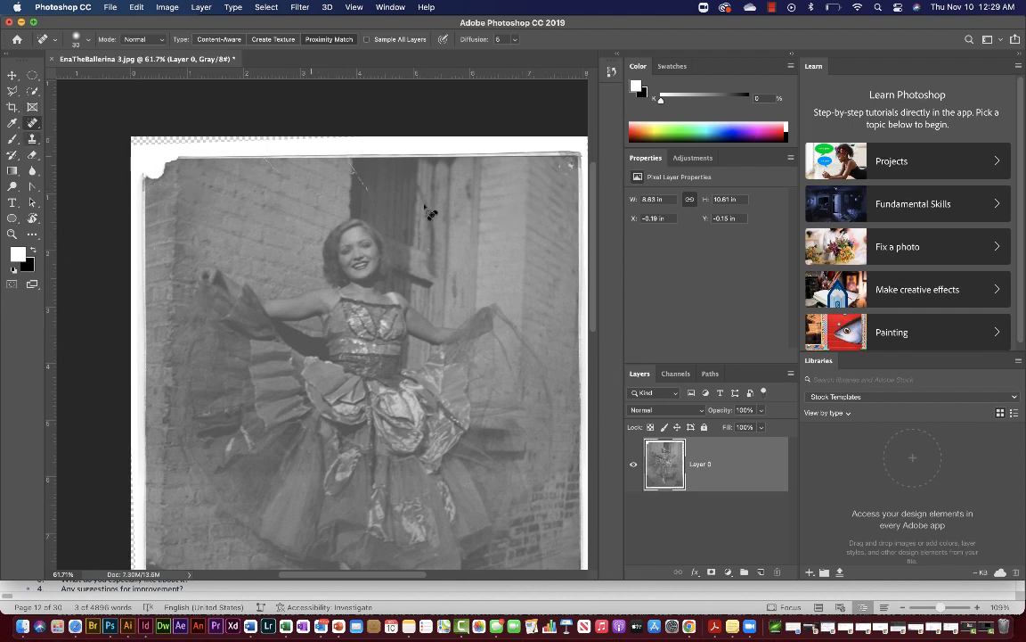
left_click(555, 182, "alt")
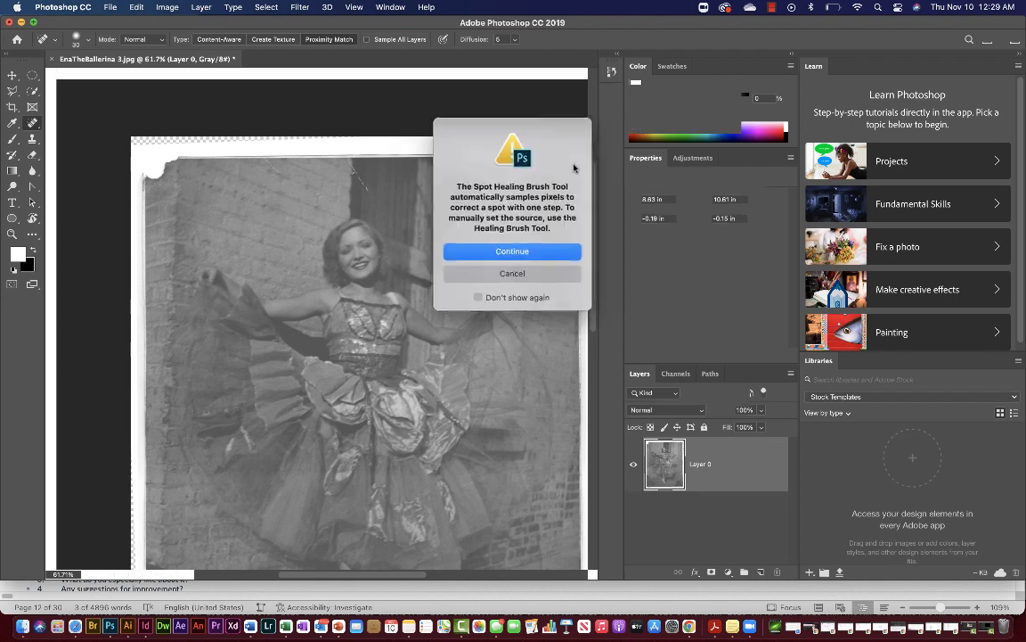
left_click(471, 247)
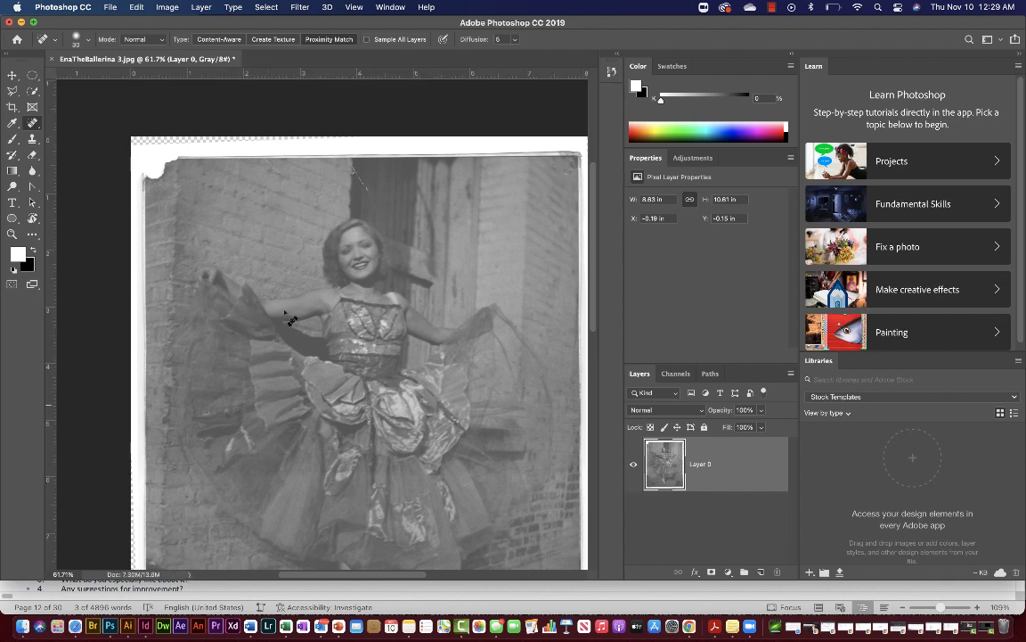
Try to clone wall texture into the torn upper-left corner with the Clone Stamp enlarged to 176 px, and undo the last stamp.
scroll(307, 266, "up", 3)
scroll(307, 264, "left", 2)
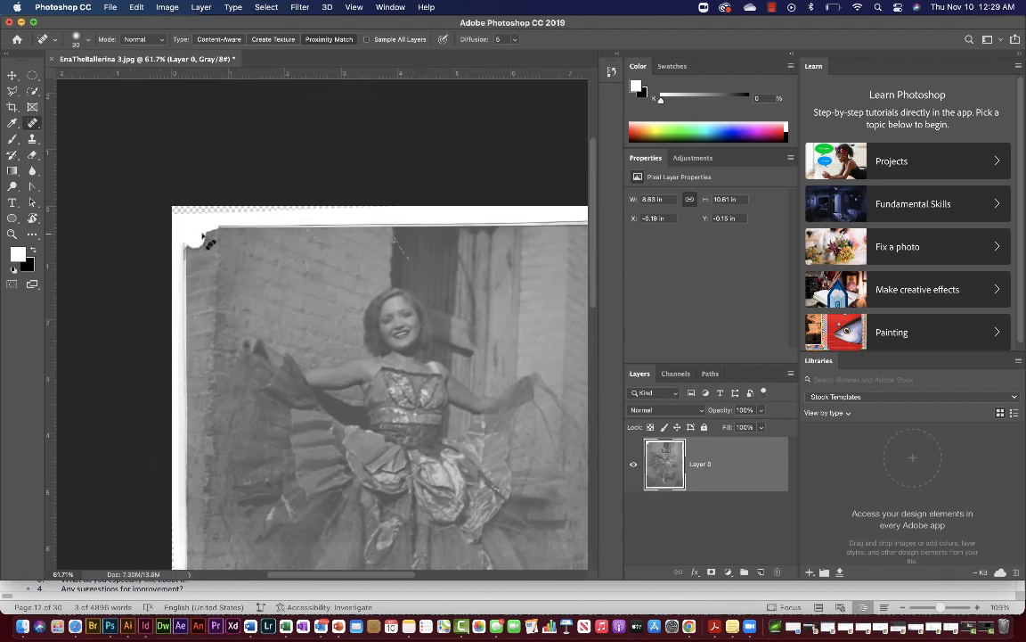
scroll(205, 240, "up", 3)
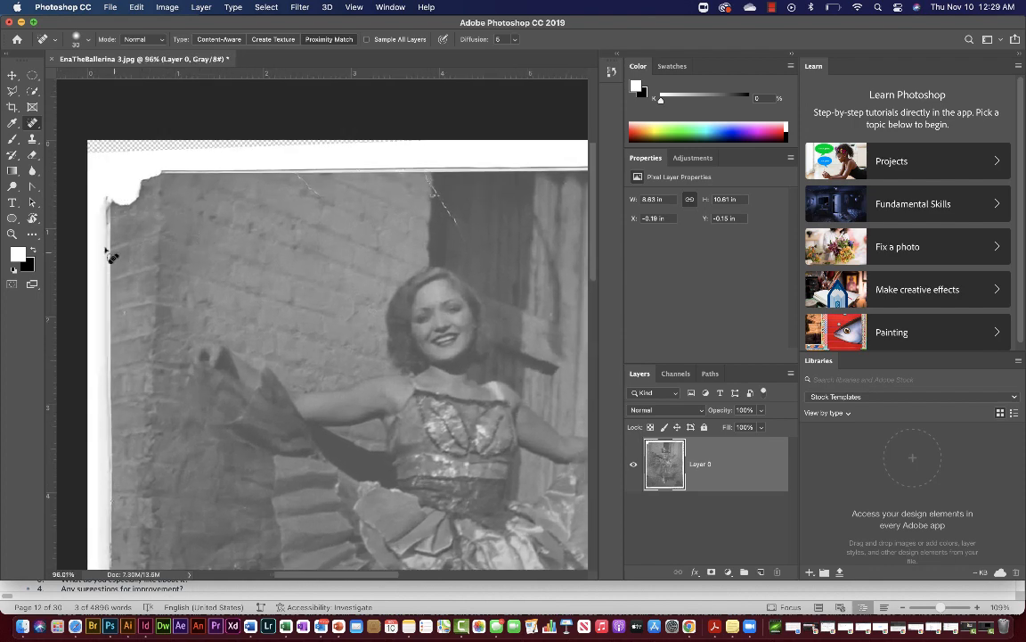
left_click(34, 139)
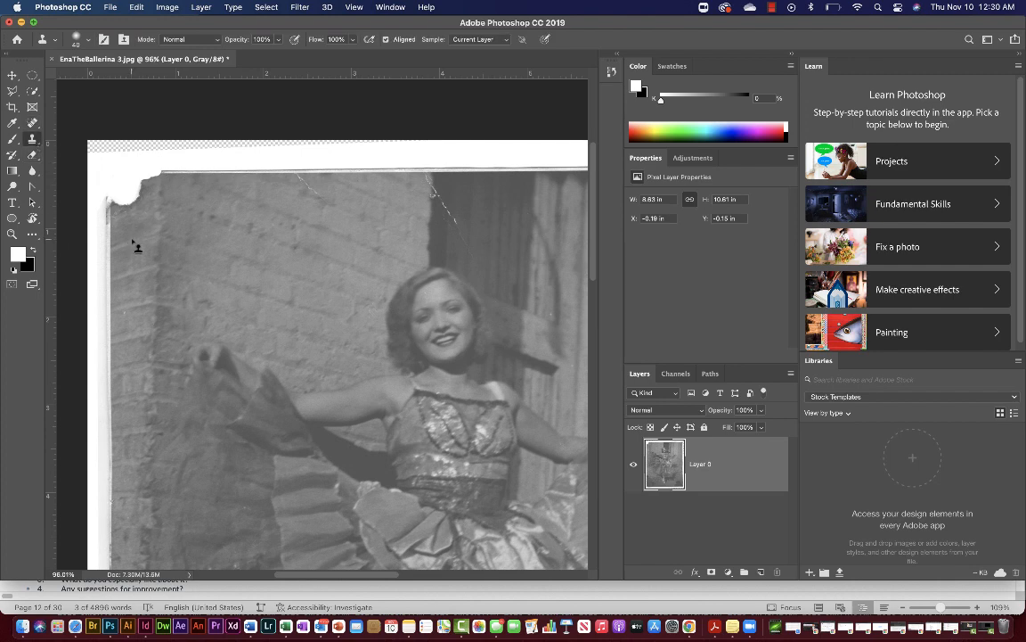
left_click(131, 207)
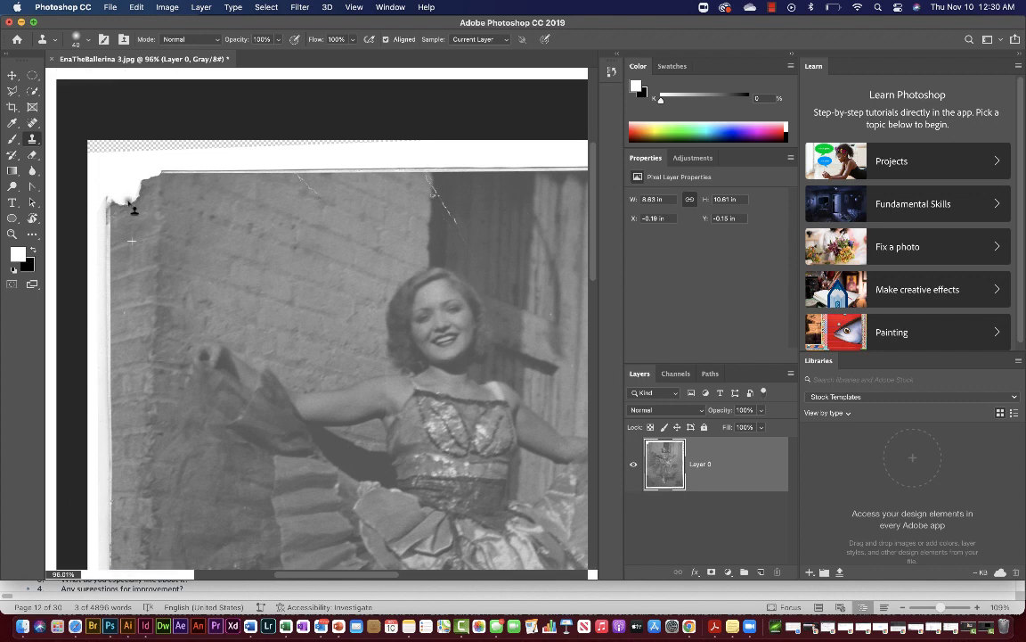
mouse_move(131, 206)
left_mouse_down()
mouse_move(143, 200)
mouse_move(126, 206)
left_mouse_up()
key("bracketright")
key("bracketright")
key("bracketright")
key("bracketright")
key("bracketright")
key("bracketright")
left_click(122, 205)
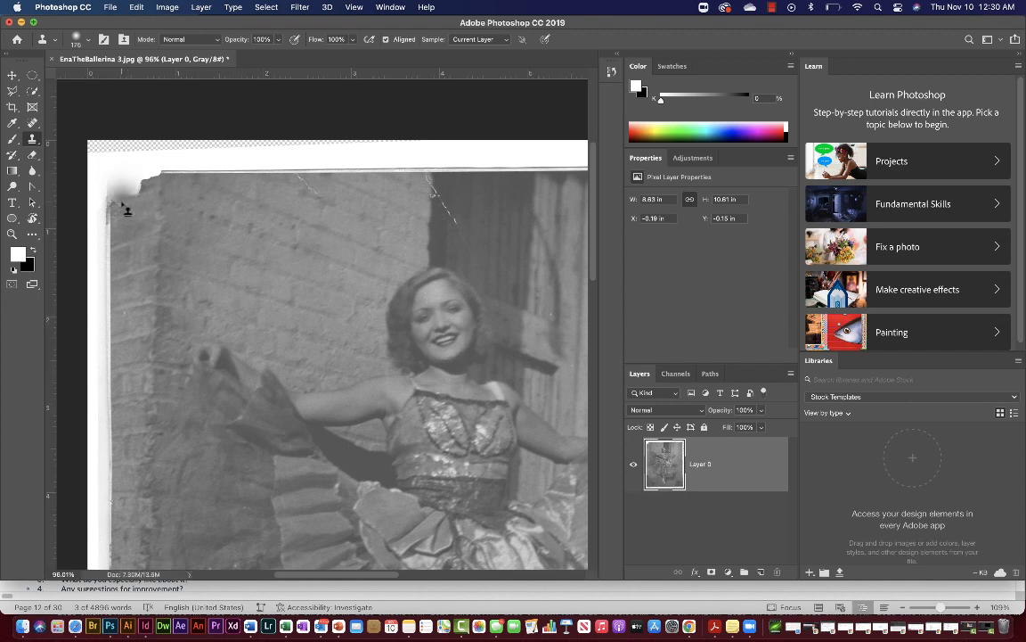
left_click(122, 204)
key("super+z")
Fill the torn upper-left corner with brick wall texture using the Clone Stamp at 120 px.
key("bracketleft")
mouse_move(142, 203)
left_mouse_down()
mouse_move(155, 190)
mouse_move(118, 200)
mouse_move(138, 183)
mouse_move(158, 190)
left_mouse_up()
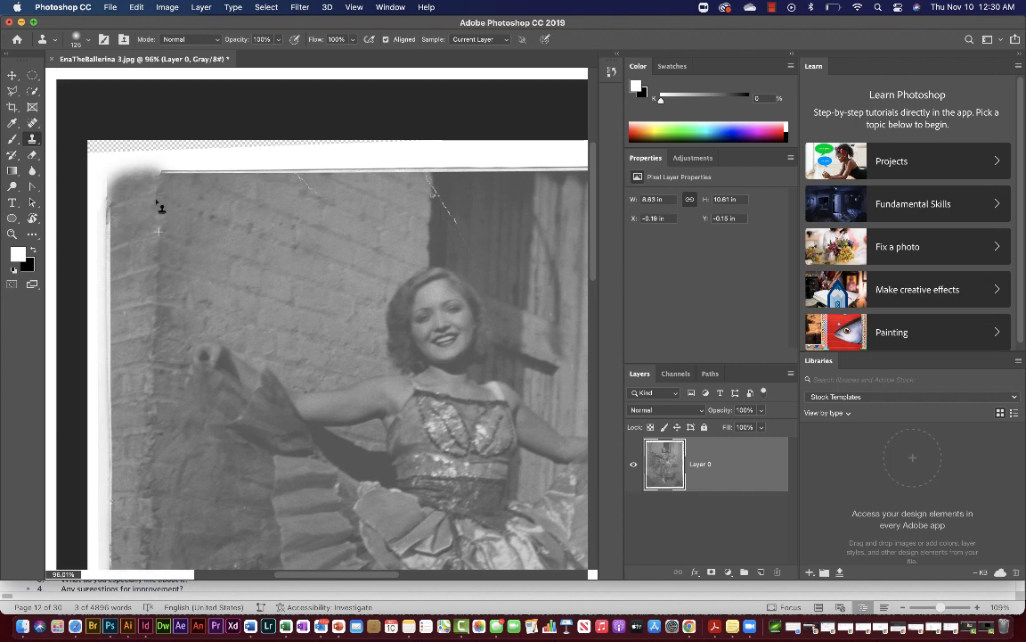
key("super+r")
scroll(220, 207, "down", 1)
scroll(223, 211, "left", 2)
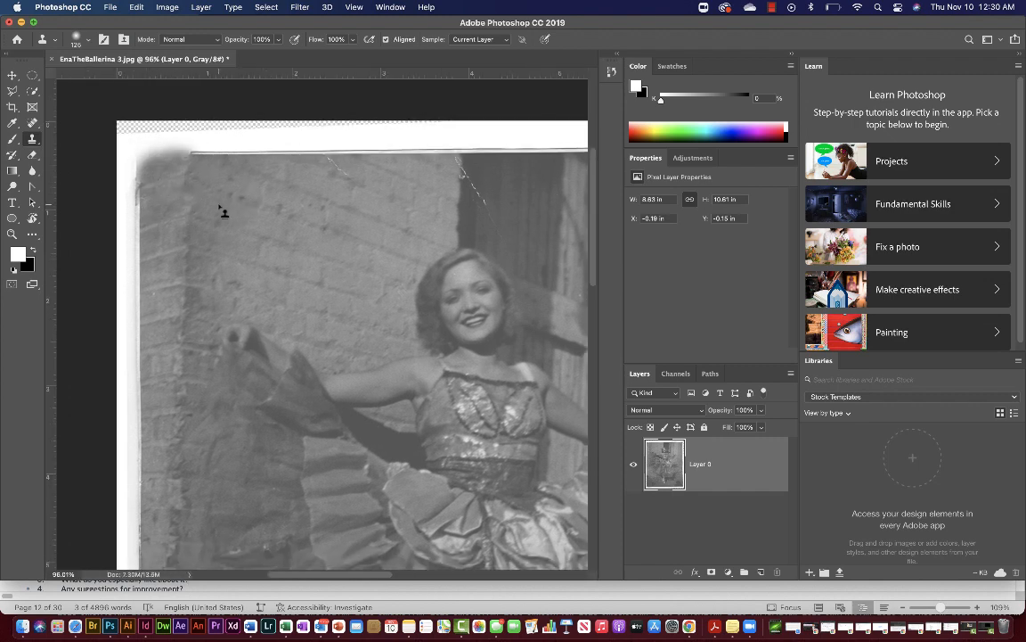
mouse_move(164, 155)
left_mouse_down()
mouse_move(150, 204)
mouse_move(192, 153)
mouse_move(134, 142)
left_mouse_up()
scroll(294, 209, "down", 1)
scroll(293, 207, "down", 5)
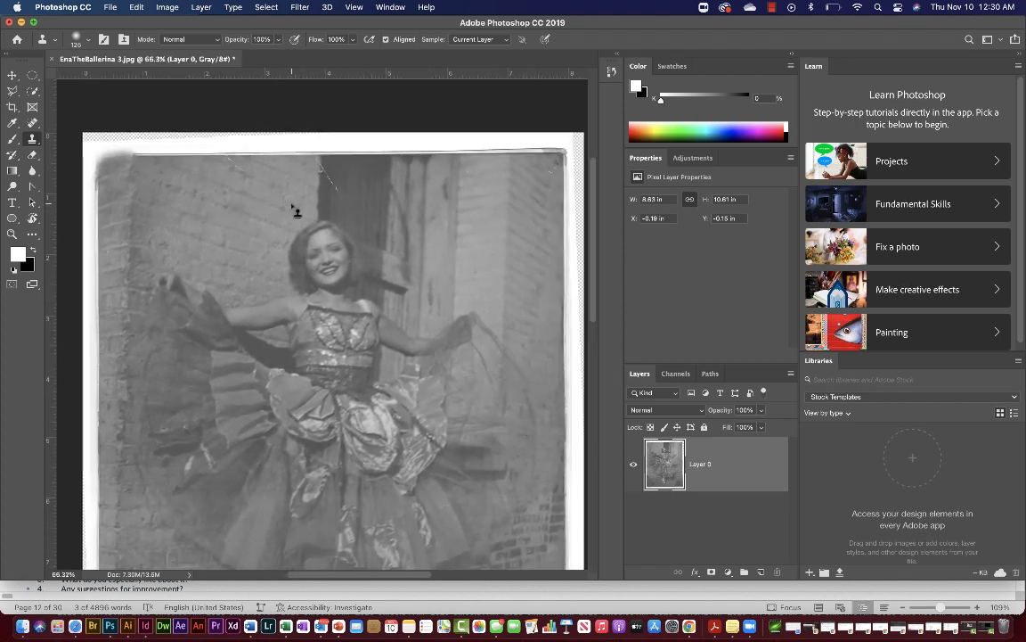
Crop off the white borders on all four sides of the photo, down to about 7.53 by 9.57 in.
key("c")
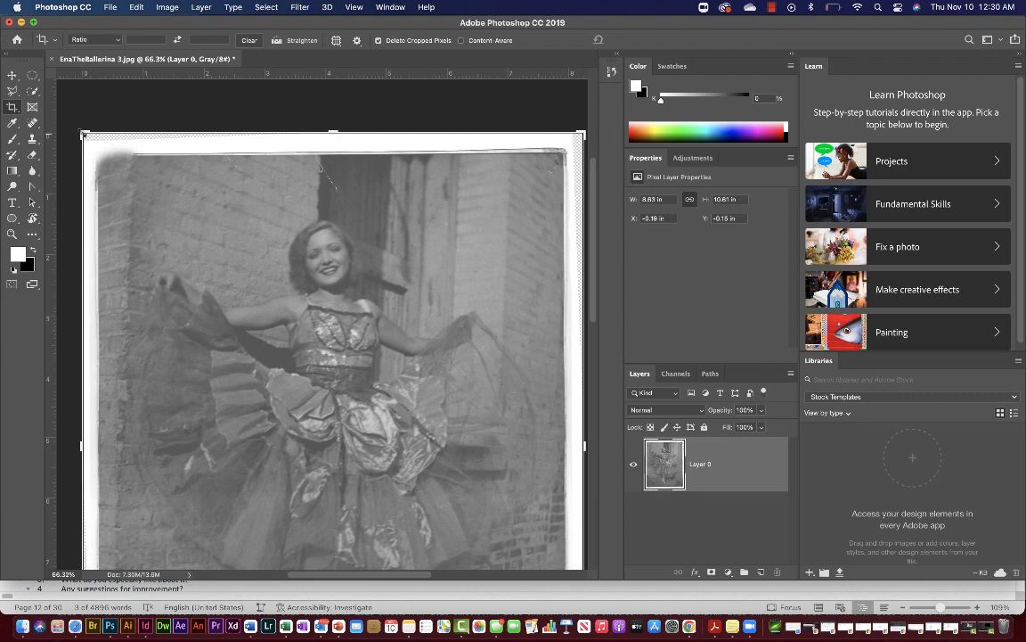
left_click_drag(113, 132, 95, 147)
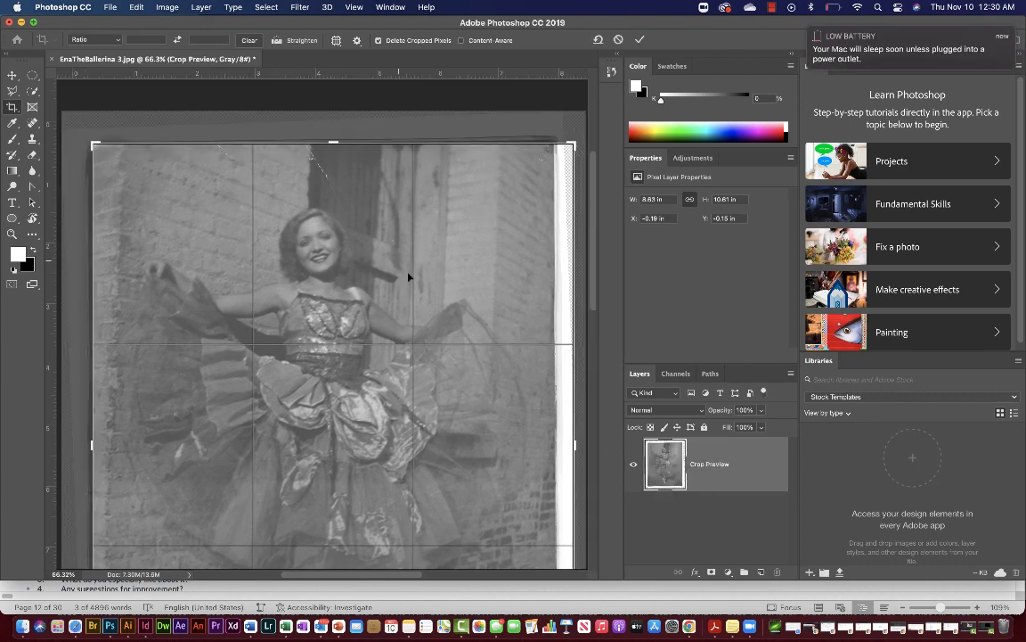
left_click_drag(575, 443, 563, 443)
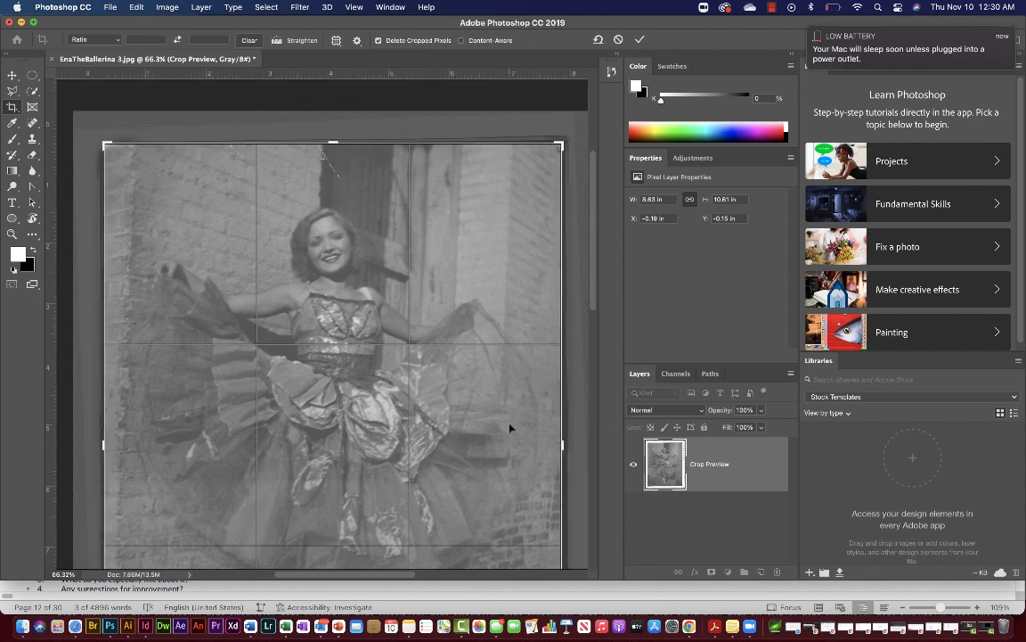
scroll(510, 428, "down", 5)
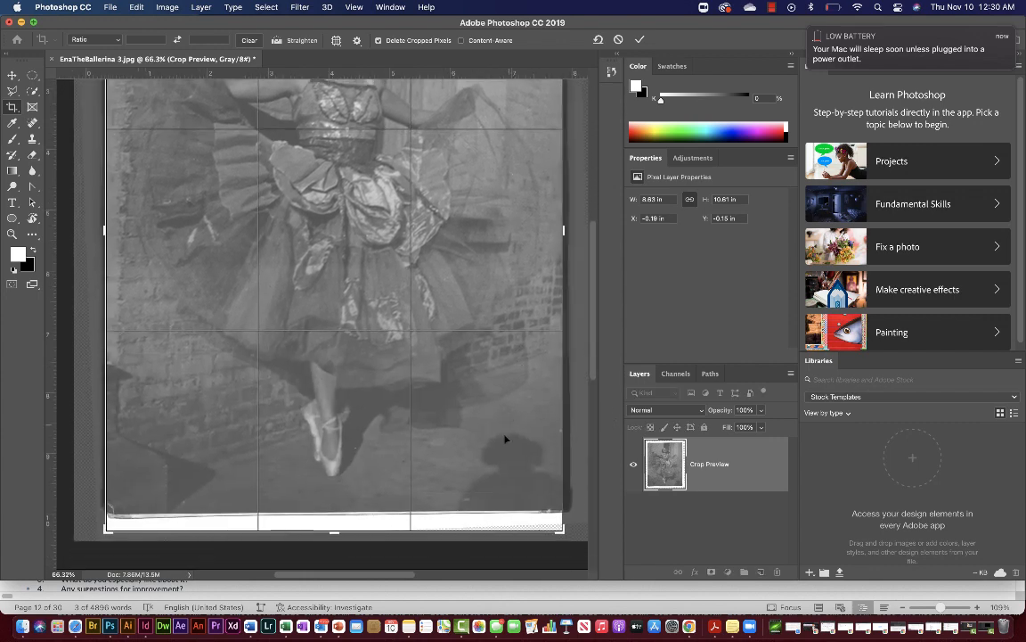
left_click_drag(333, 532, 335, 521)
key("super+r")
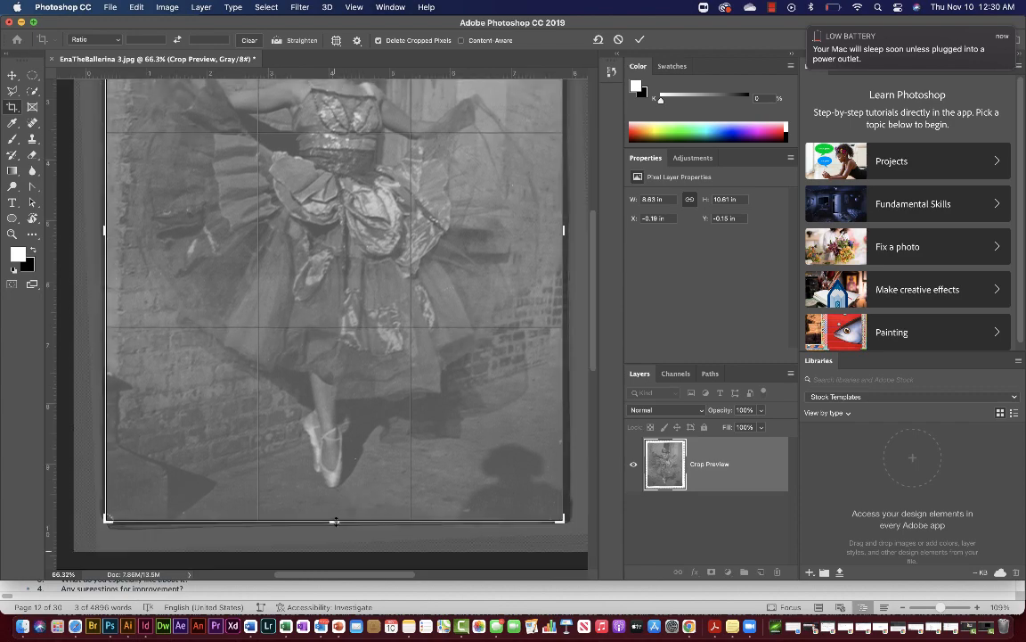
scroll(355, 463, "up", 15)
scroll(354, 463, "down", 7)
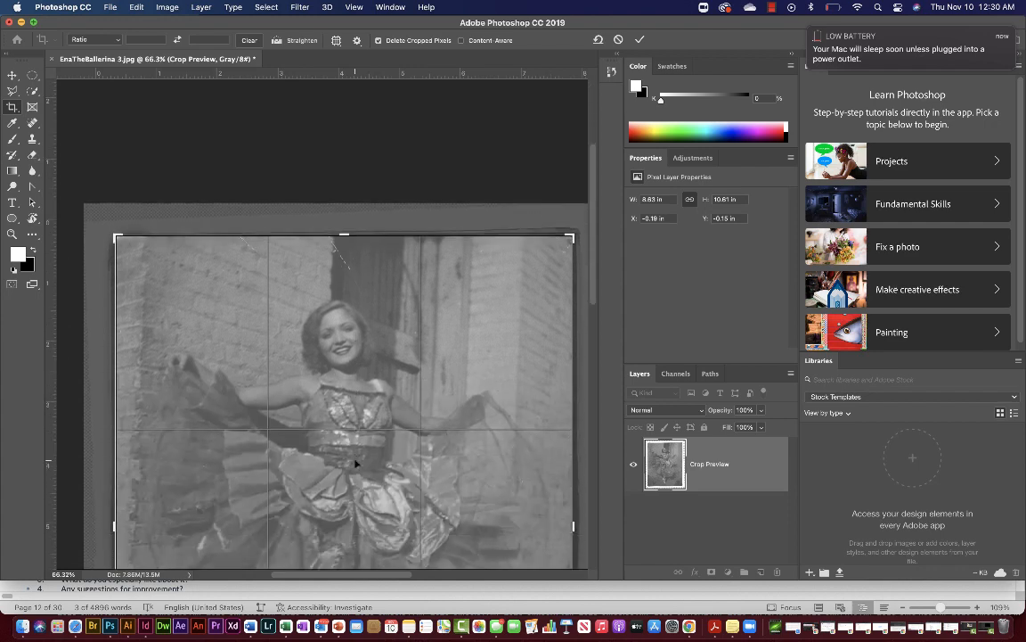
scroll(355, 463, "down", 2)
key("Return")
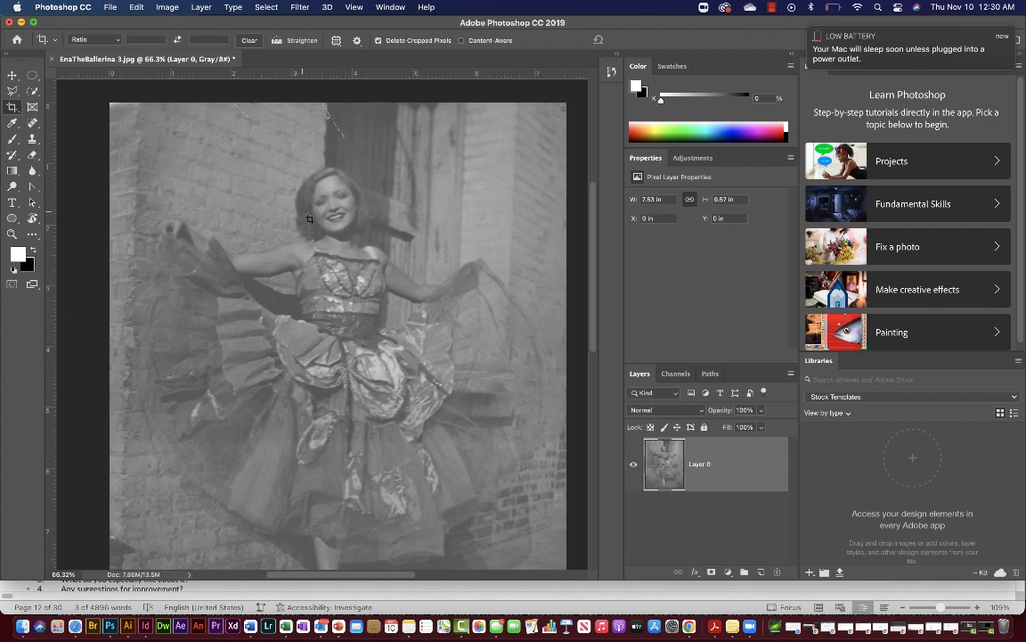
Try the 30 px Spot Healing Brush on the crack above the dancer's head, and undo the stroke.
scroll(335, 155, "up", 5)
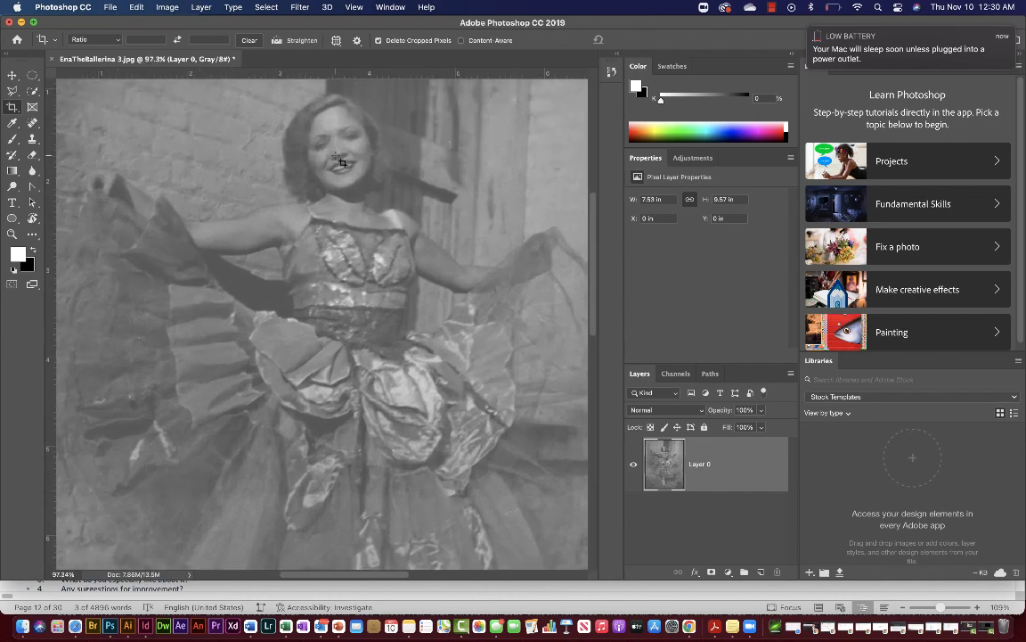
scroll(335, 155, "up", 7)
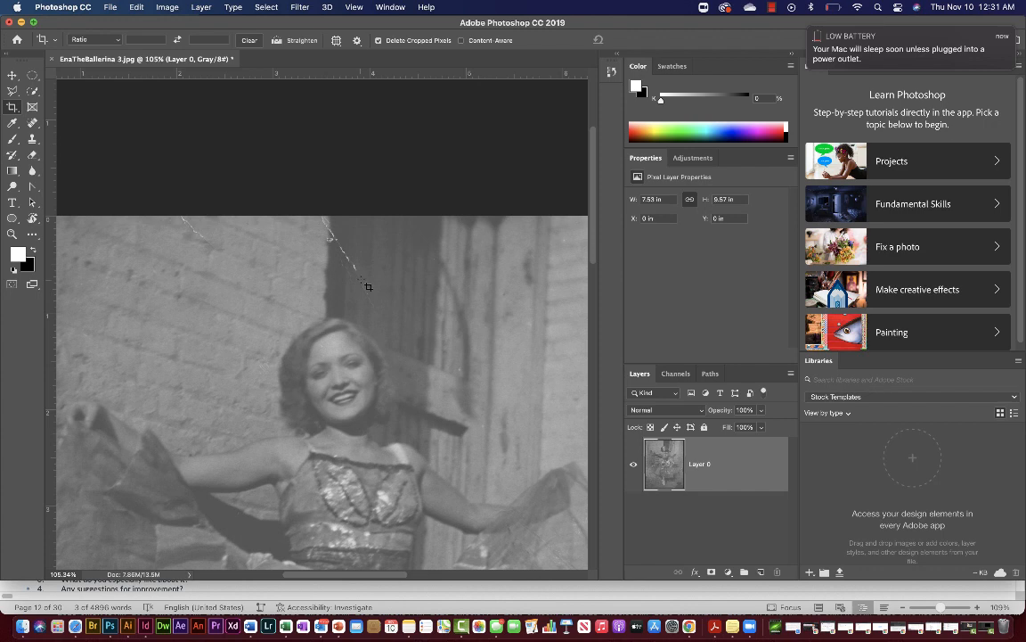
key("j")
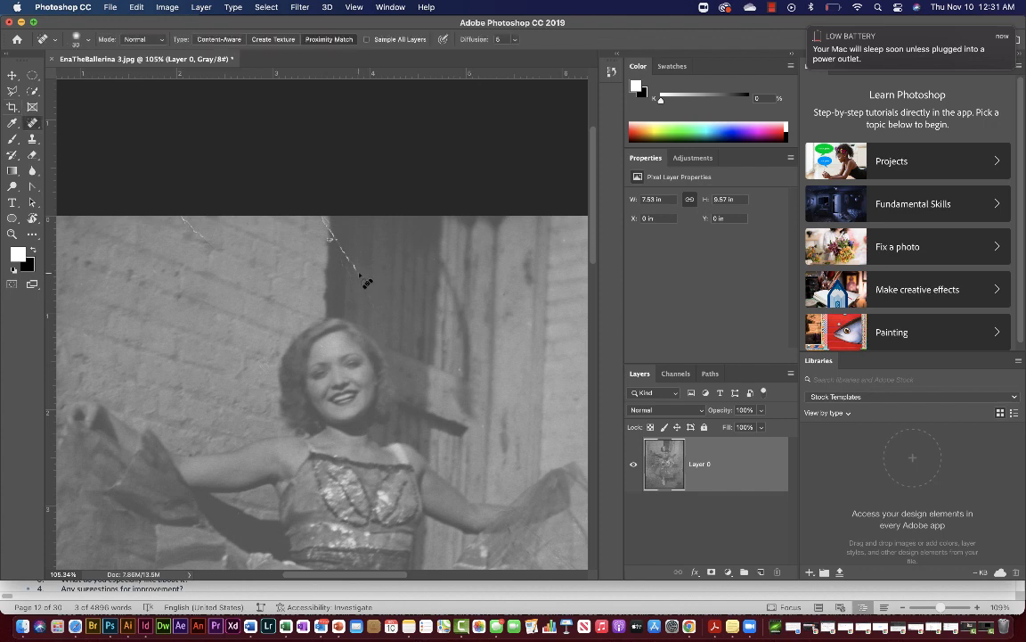
left_click_drag(366, 285, 293, 203)
key("super+r")
key("super+z")
Try the Patch tool on the crack above the dancer's head, and clear the selection.
left_click(37, 128)
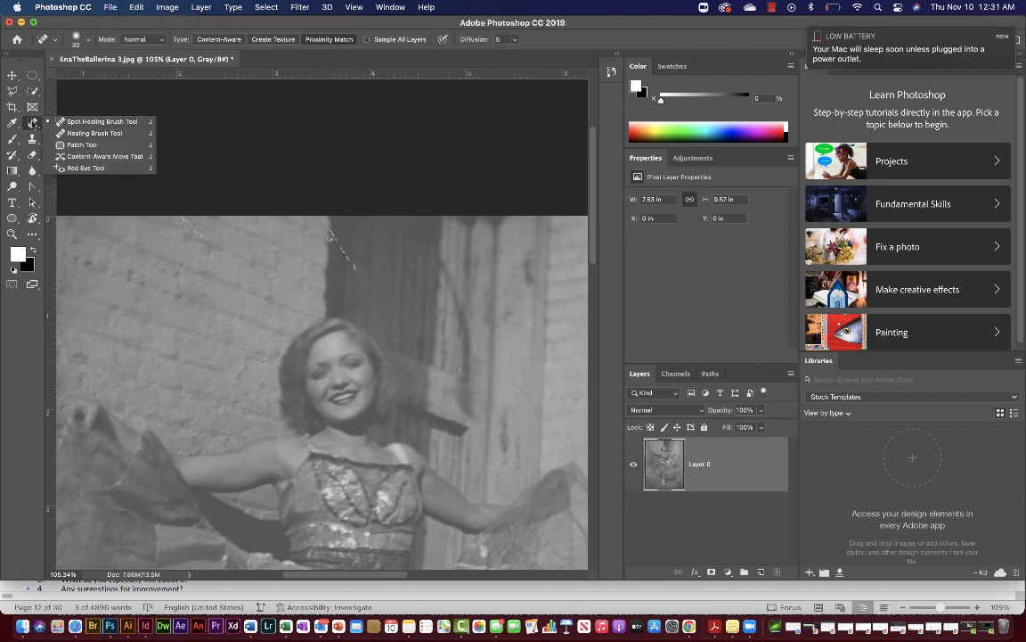
left_click(60, 134)
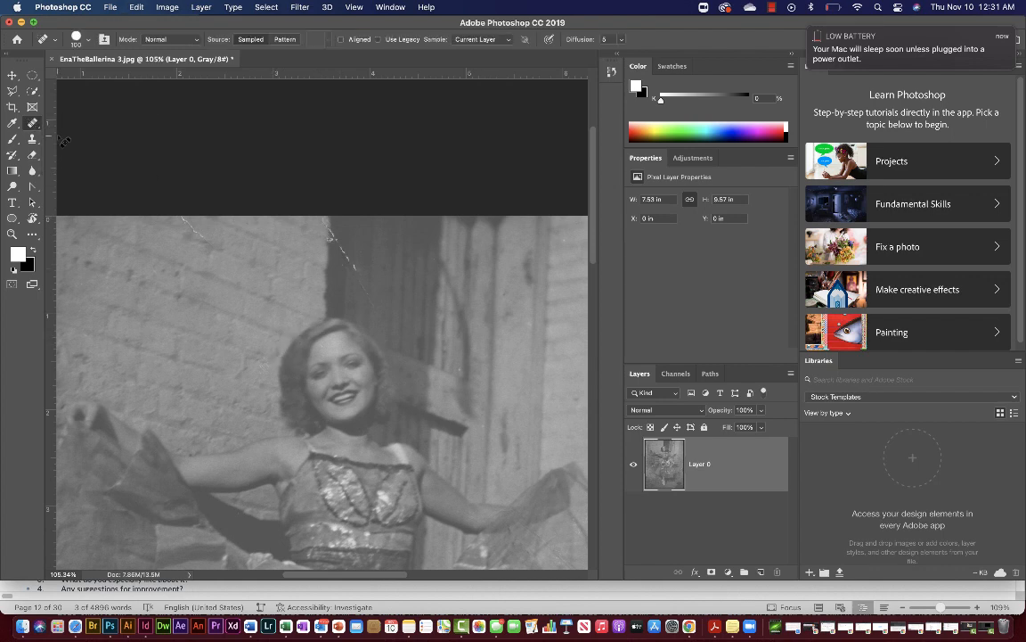
left_click(33, 125)
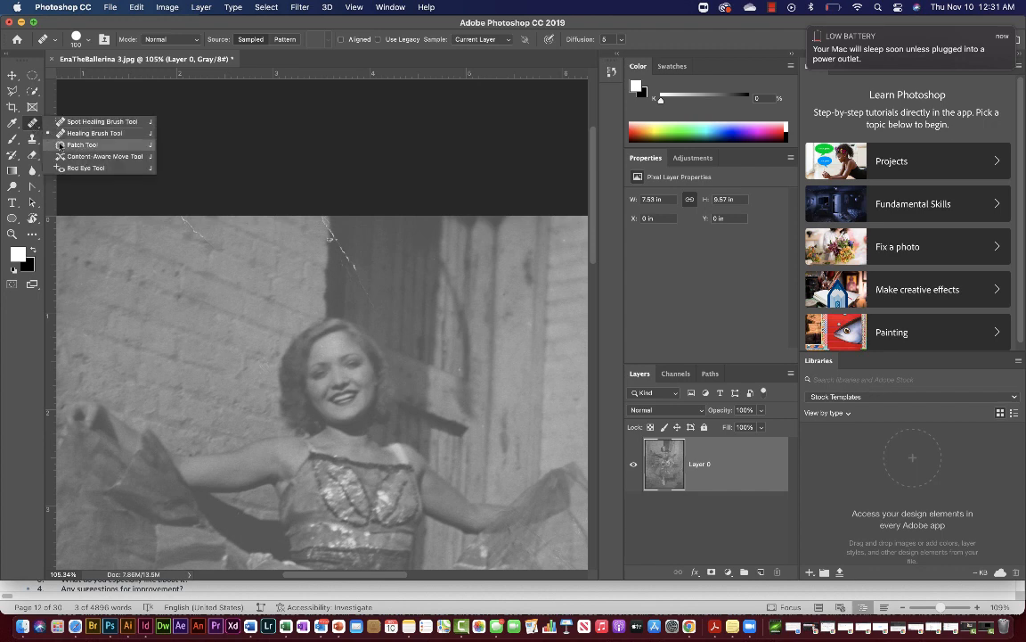
left_click(61, 144)
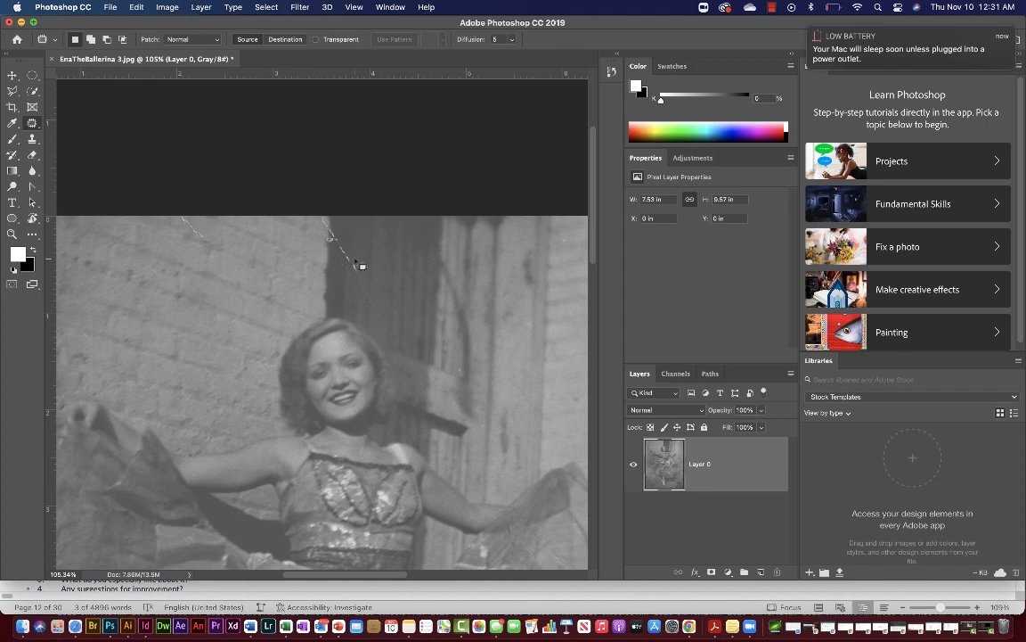
mouse_move(346, 249)
left_mouse_down()
mouse_move(316, 220)
mouse_move(311, 233)
mouse_move(368, 273)
left_mouse_up()
left_click(413, 41)
left_click(442, 40)
left_click(442, 42)
key("super+d")
Try the 100 px Healing Brush along the crack above the dancer's head, and undo the stroke.
left_click(33, 124)
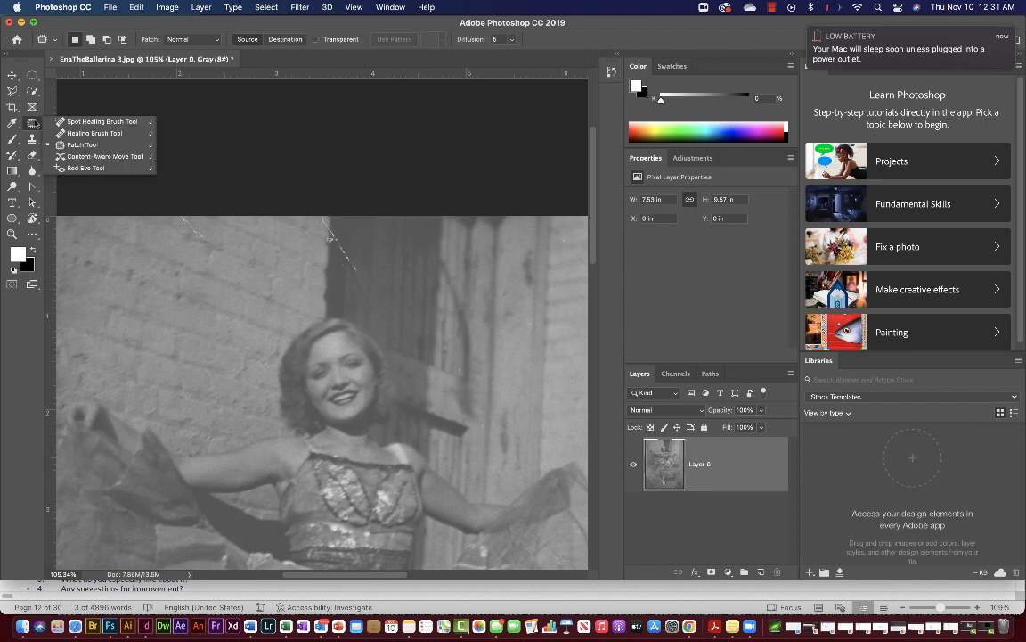
left_click(77, 133)
left_click_drag(361, 277, 322, 229)
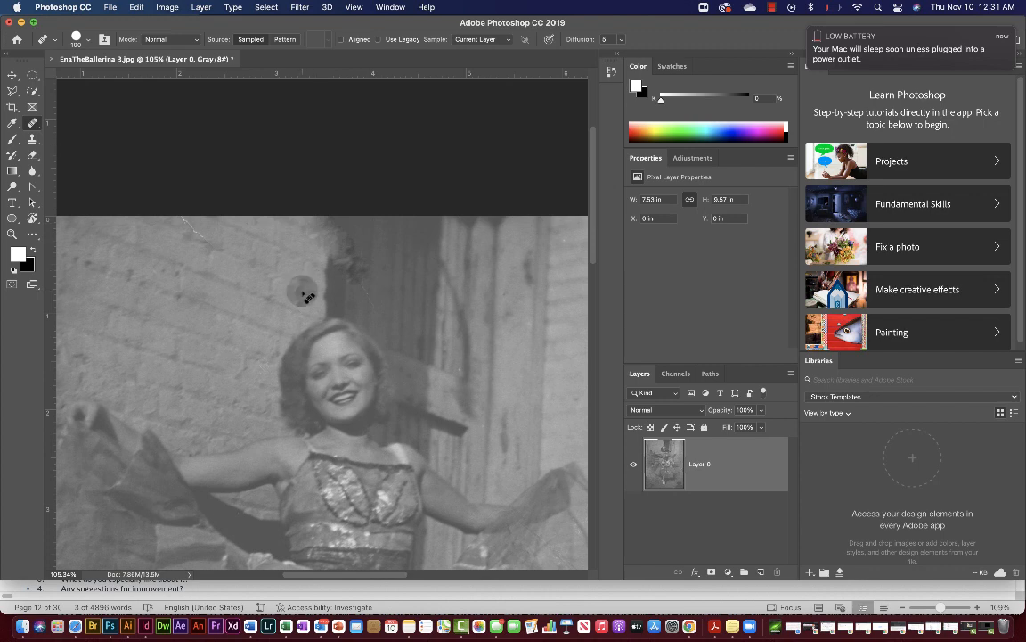
key("super+z")
key("super+z")
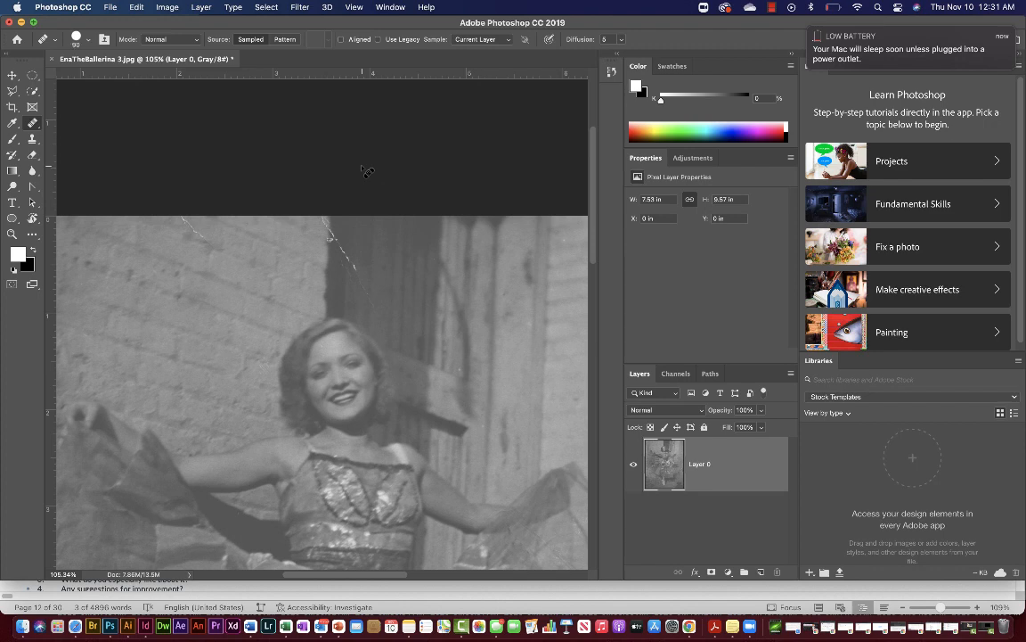
Switch to the Clone Stamp tool and dismiss the low battery notification.
scroll(383, 341, "down", 5)
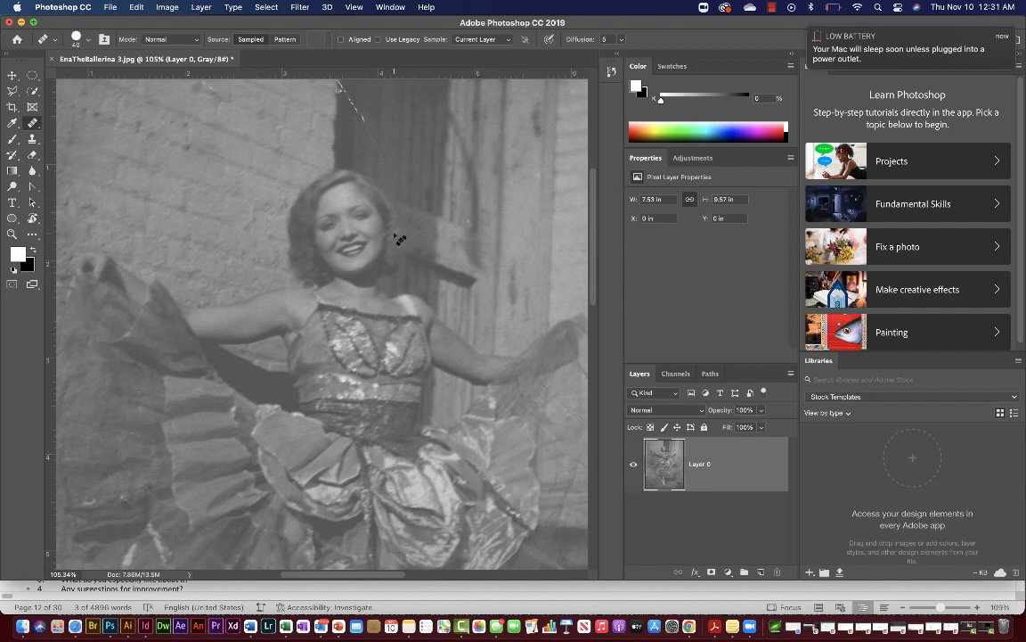
scroll(401, 238, "right", 1)
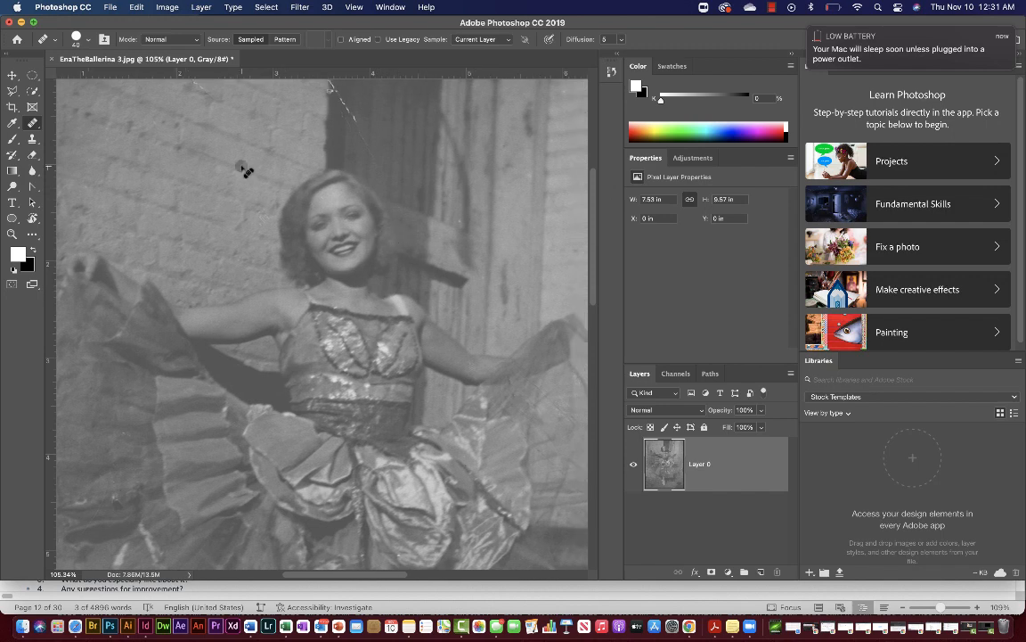
left_click(32, 139)
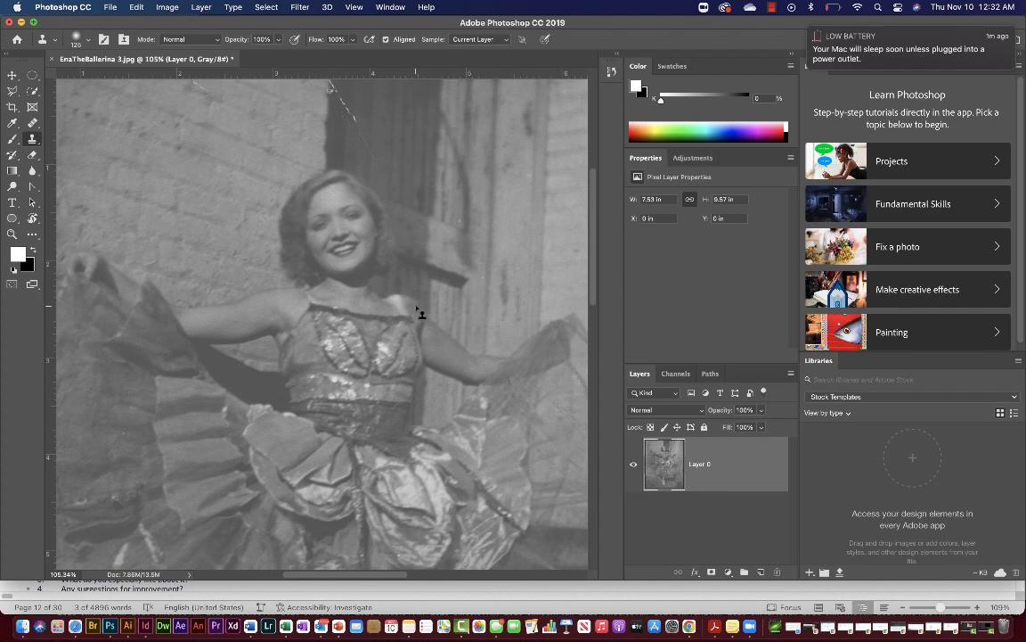
scroll(419, 312, "down", 1)
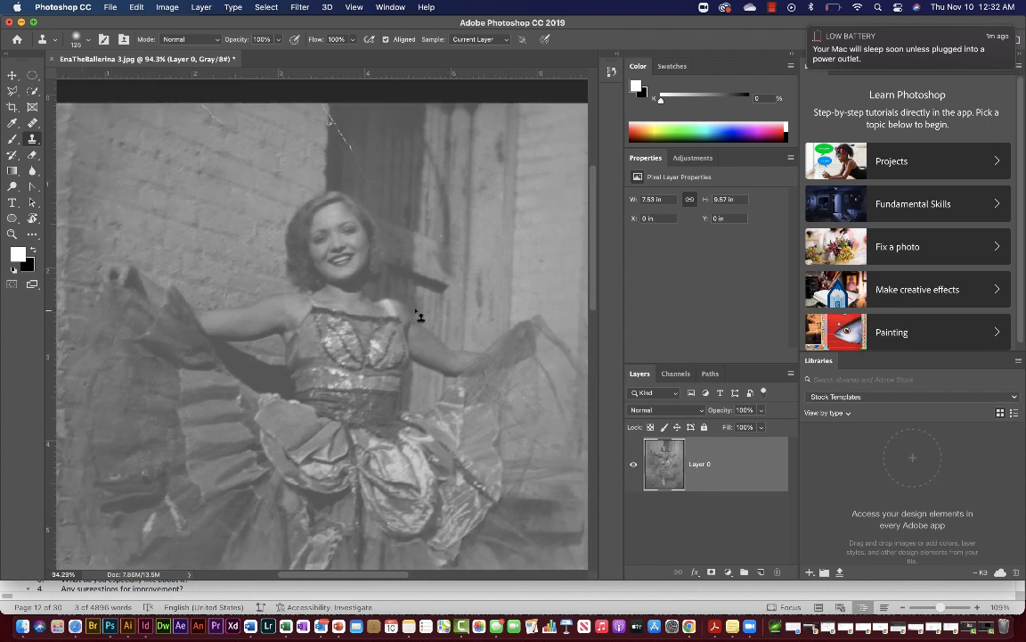
scroll(419, 312, "down", 2)
scroll(419, 313, "down", 1)
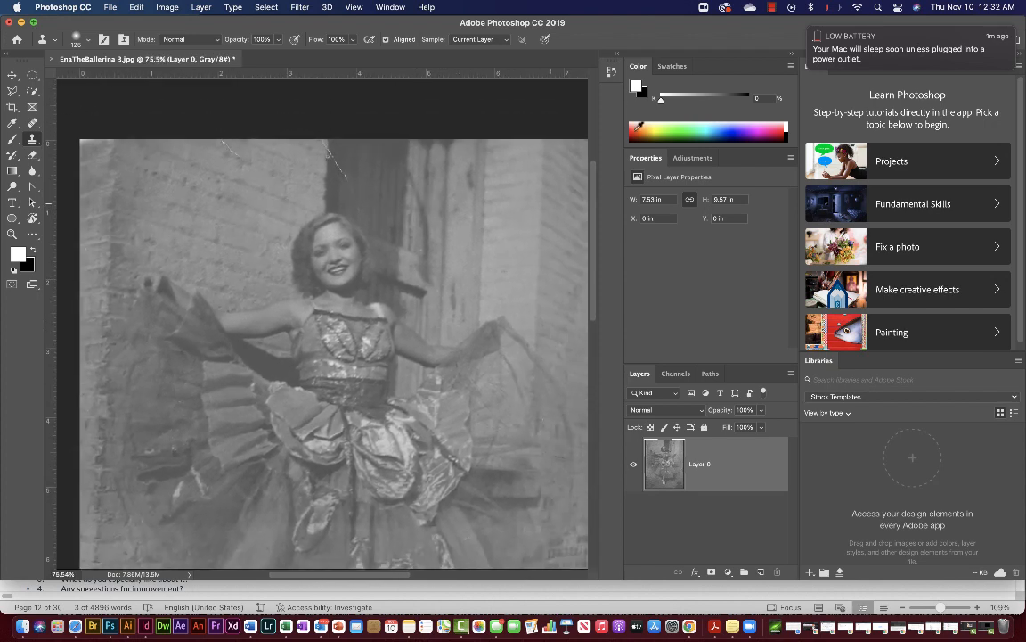
left_click(811, 31)
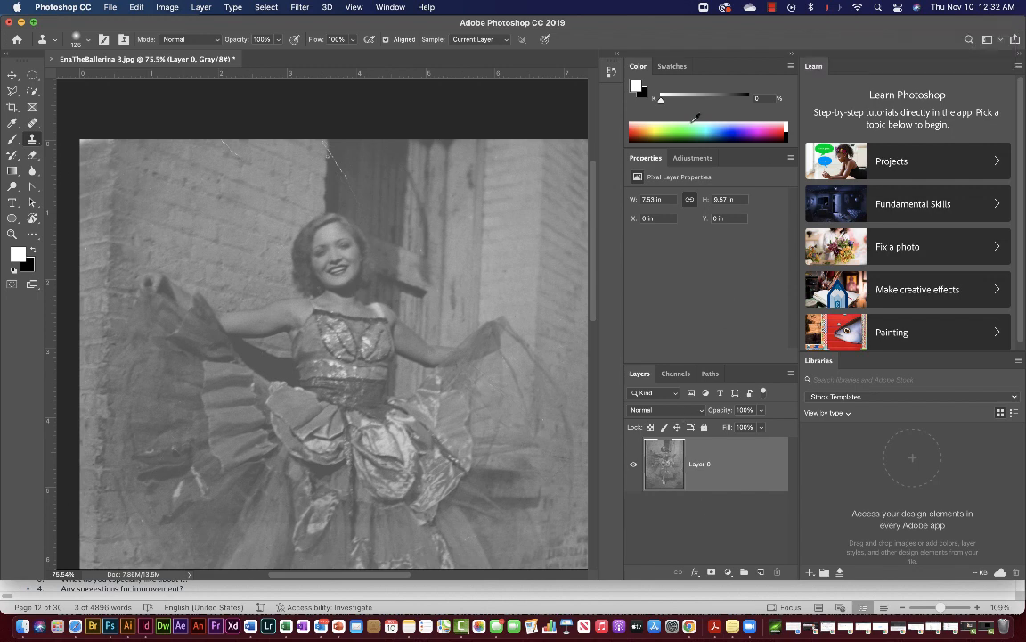
Add a Brightness/Contrast adjustment layer above the photo with brightness 33 and contrast 68.
left_click(694, 157)
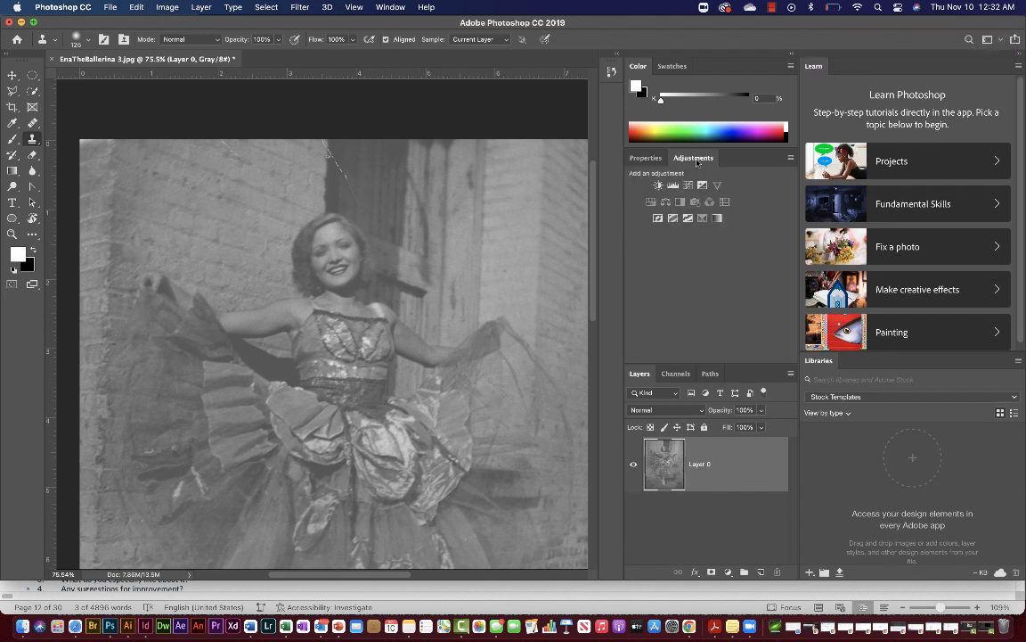
left_click(658, 185)
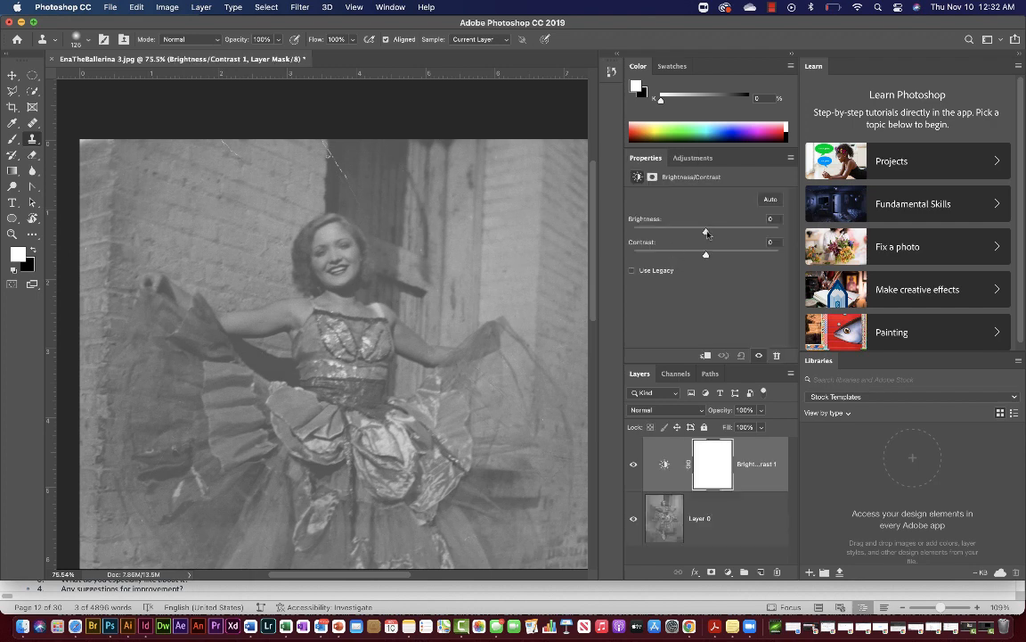
left_click_drag(707, 232, 724, 261)
left_click_drag(727, 258, 755, 255)
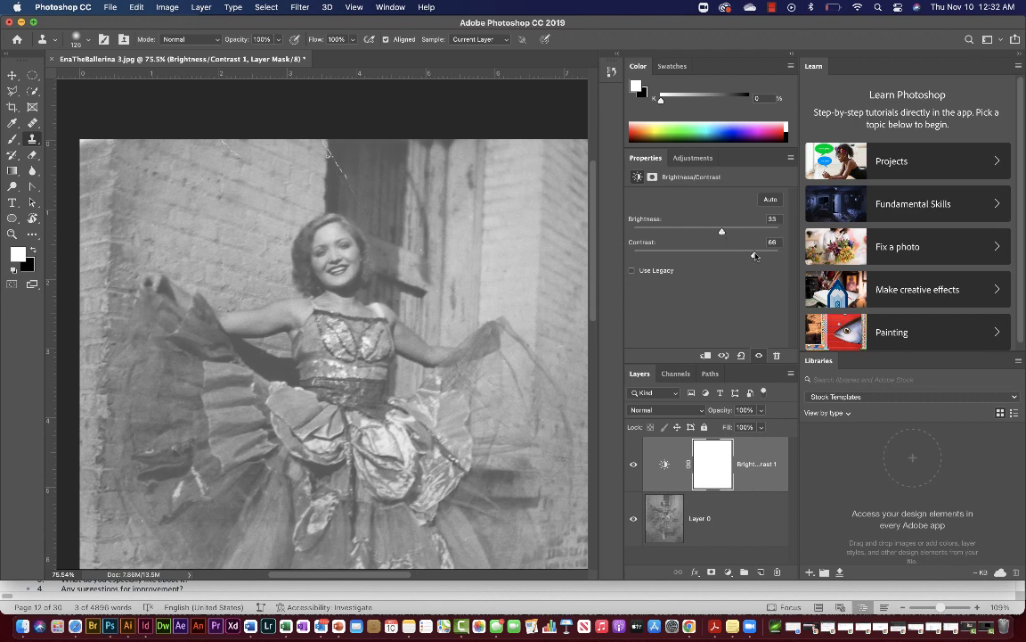
left_click(677, 158)
left_click(646, 158)
left_click(652, 178)
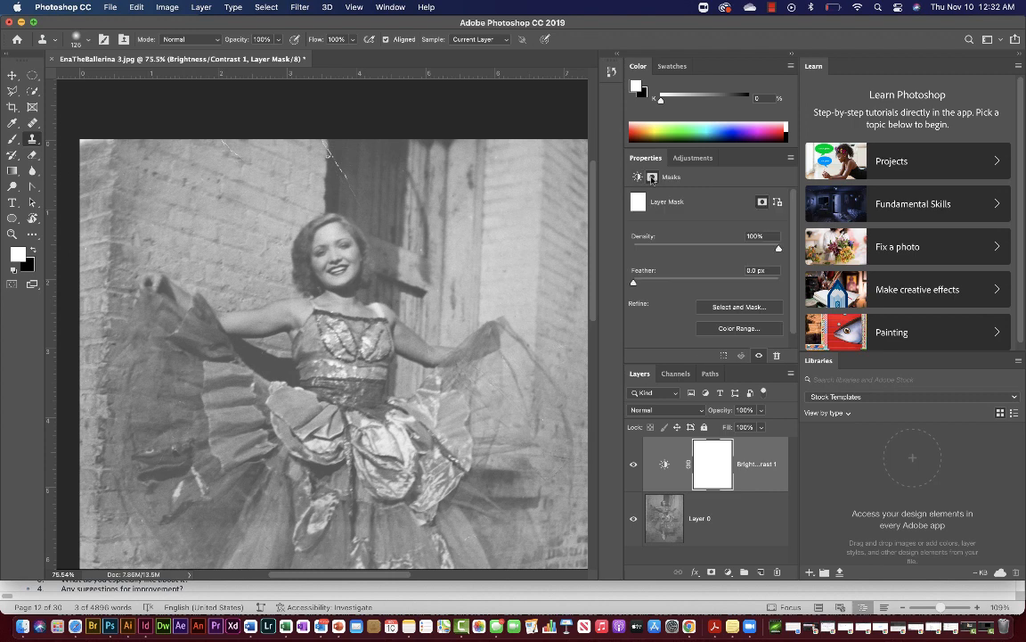
left_click(637, 176)
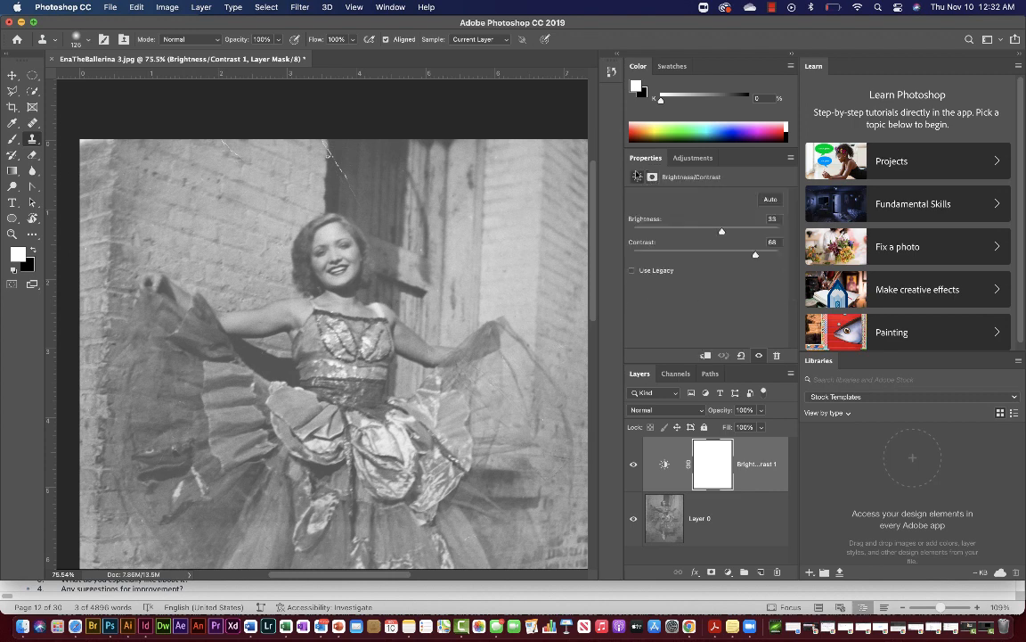
Add a Curves adjustment layer and shape an S-curve that darkens the shadows and lifts the highlights.
left_click(687, 160)
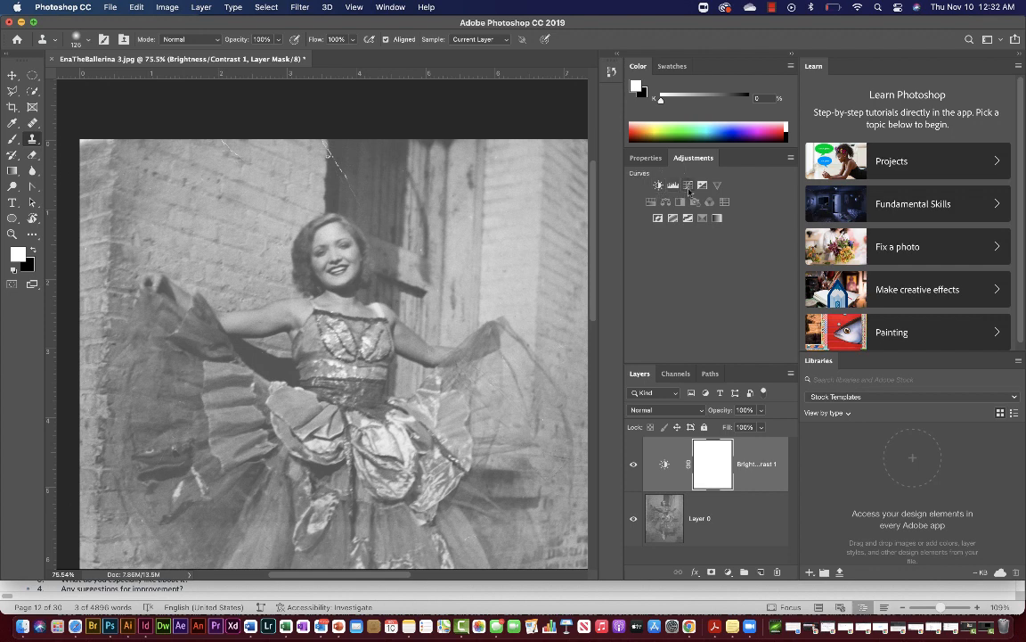
left_click(688, 185)
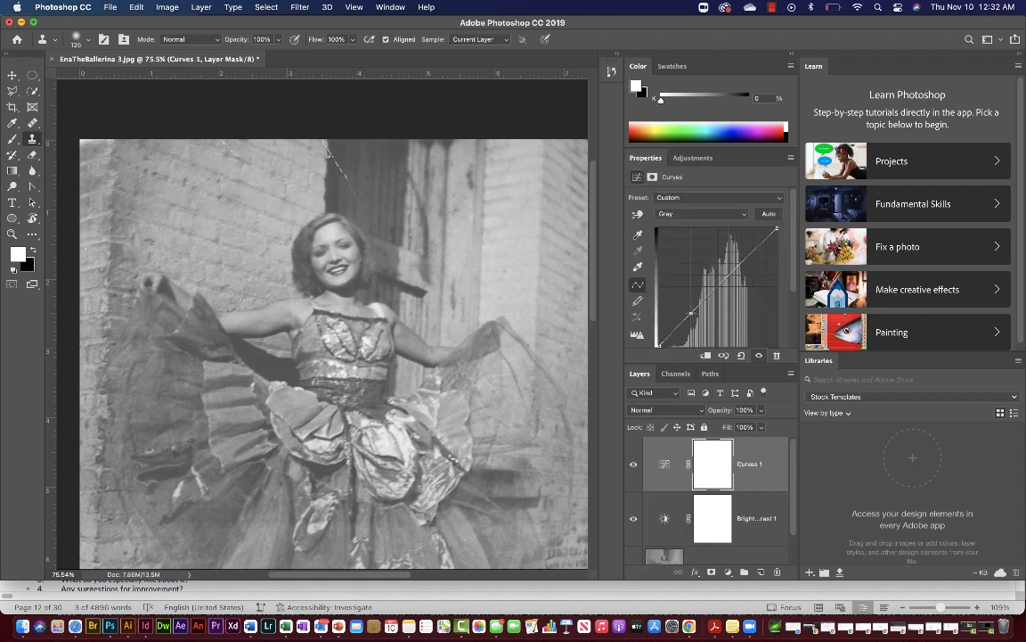
left_click_drag(692, 311, 687, 332)
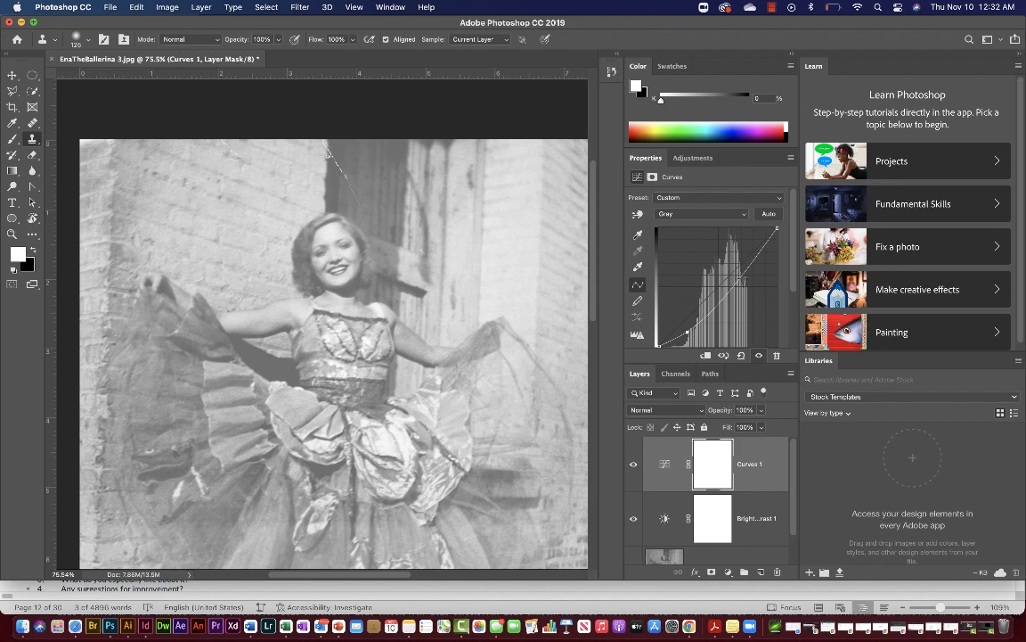
left_click_drag(734, 267, 735, 246)
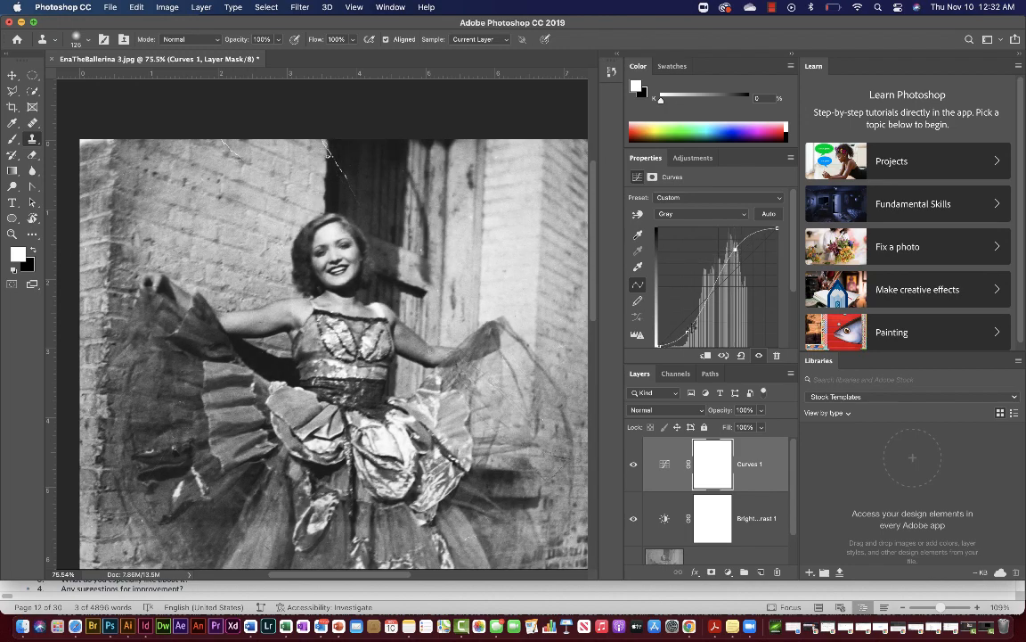
key("backslash")
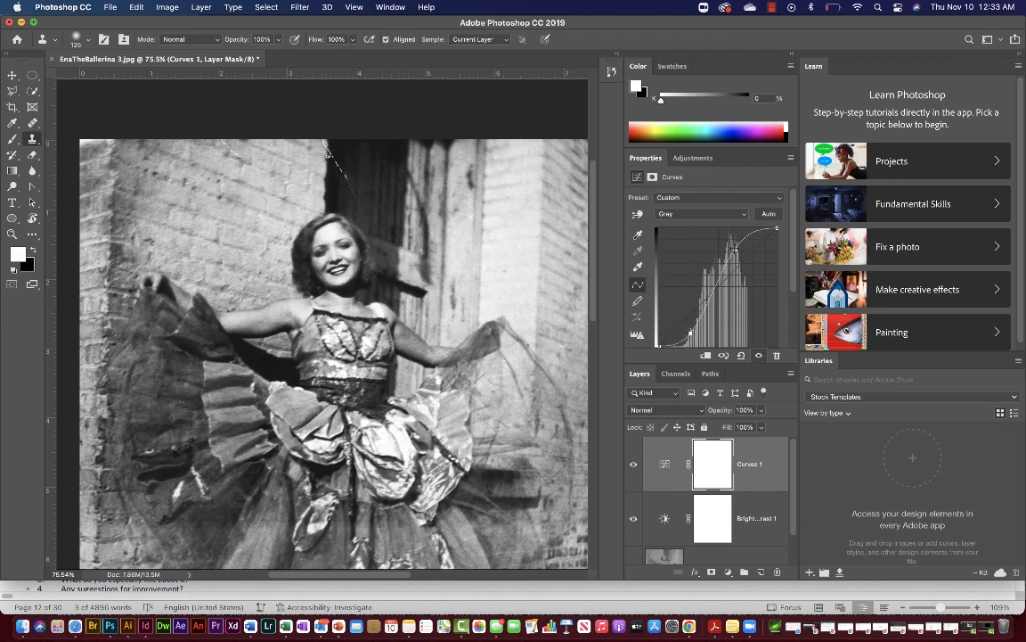
left_click_drag(736, 247, 751, 239)
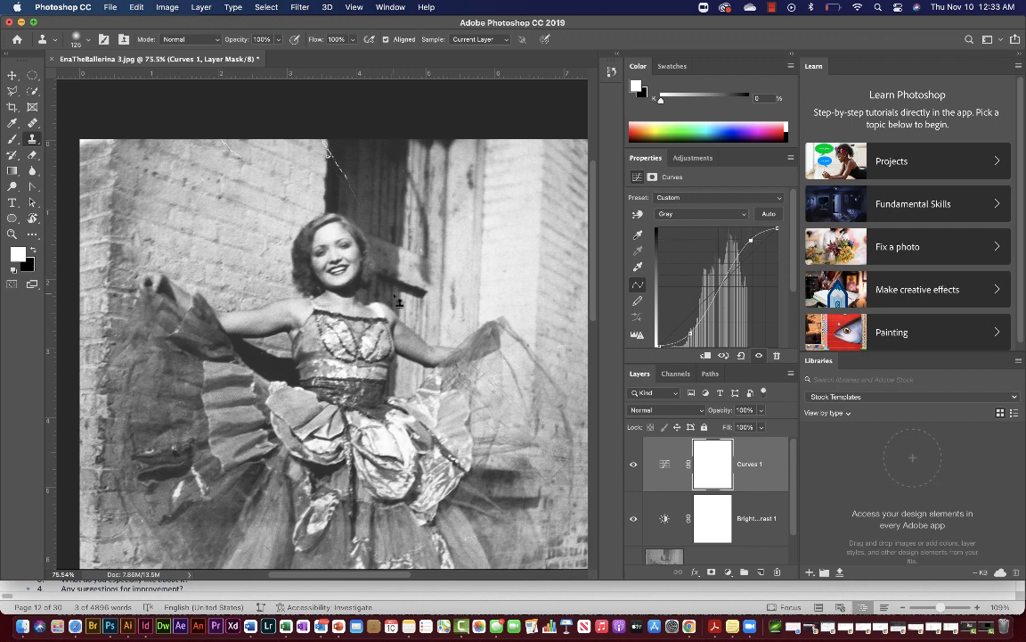
Compare the photo with and without the Curves and Brightness/Contrast layers by toggling each layer's visibility.
scroll(399, 301, "down", 5)
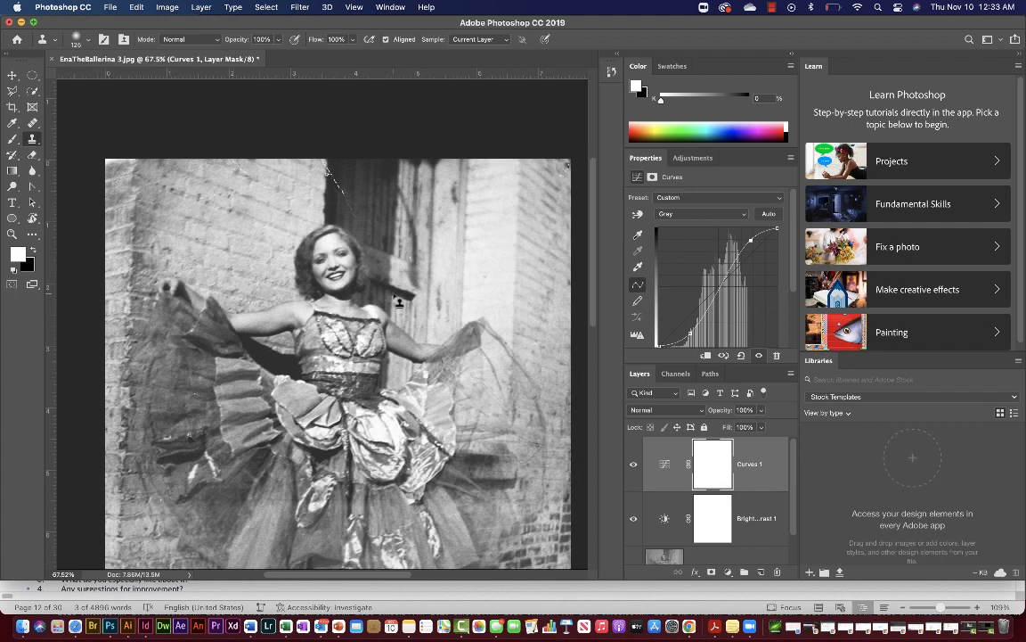
scroll(403, 299, "down", 3)
scroll(403, 299, "down", 2)
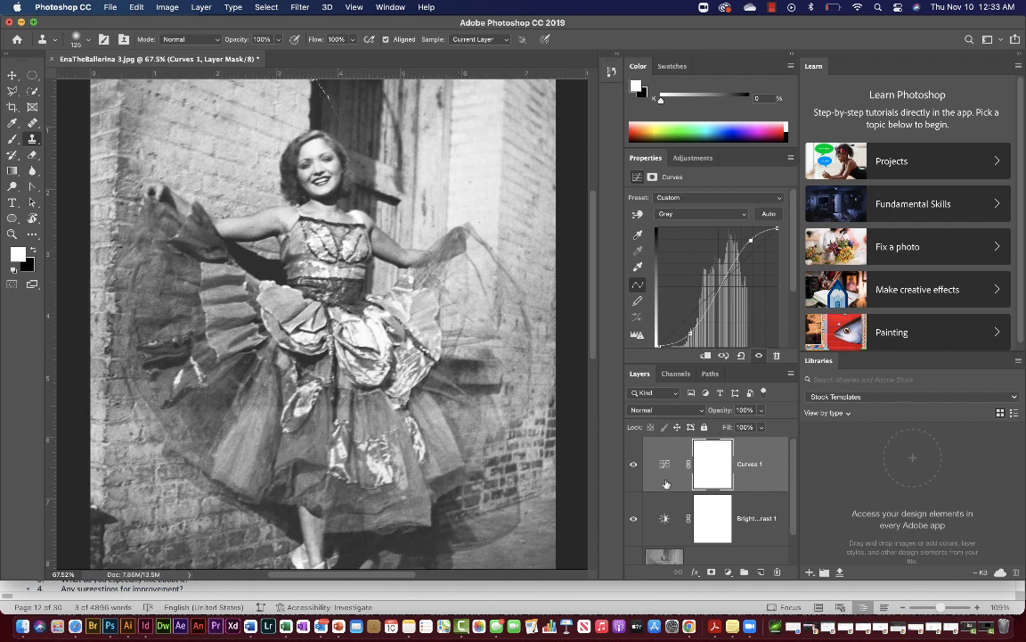
left_click(635, 464)
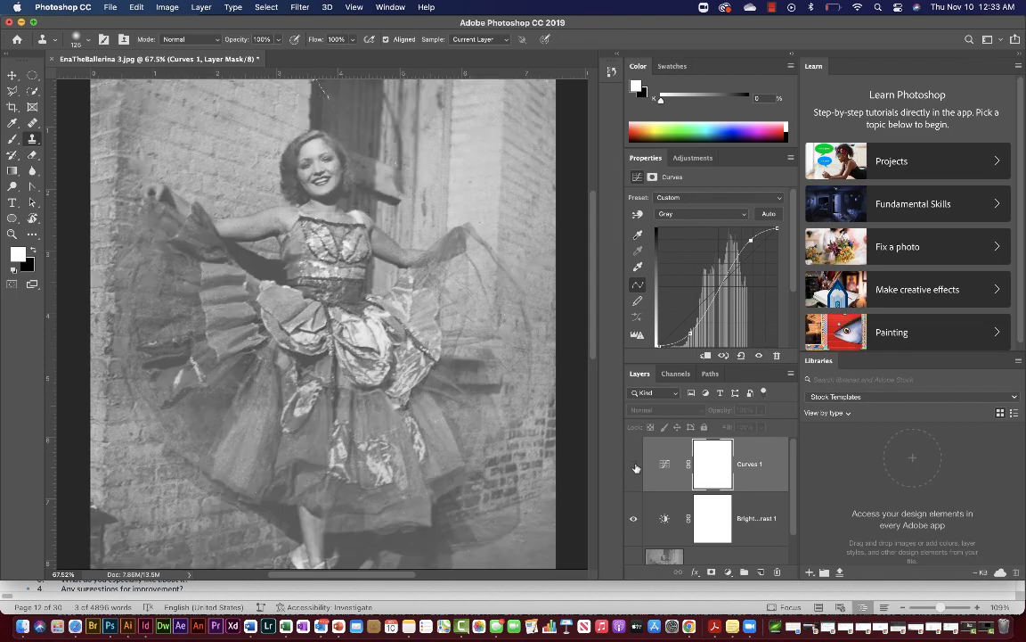
left_click(635, 465)
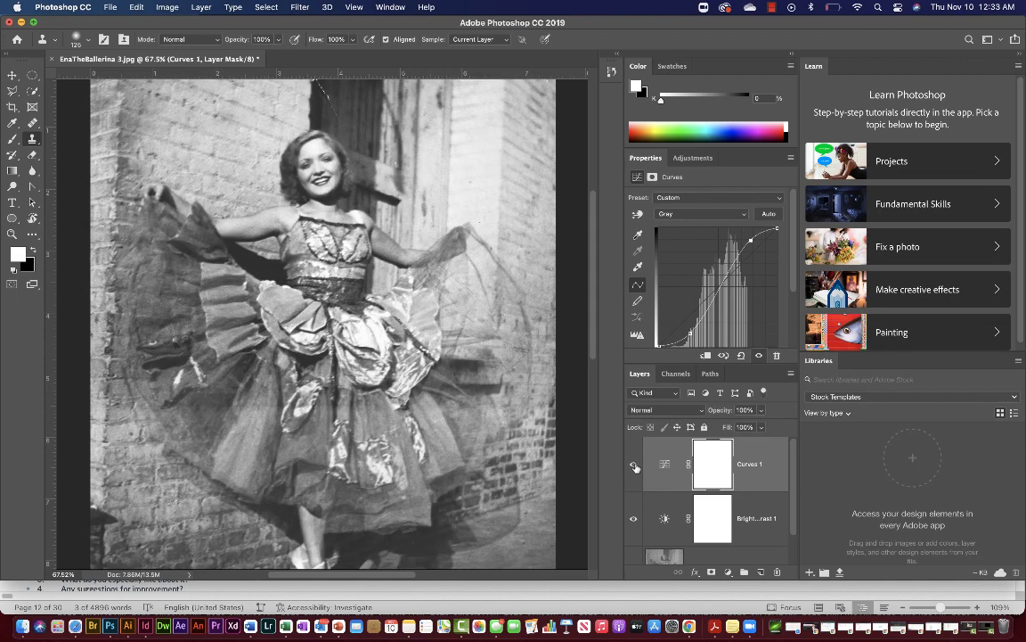
left_click(634, 518)
left_click(634, 518)
left_click(634, 519)
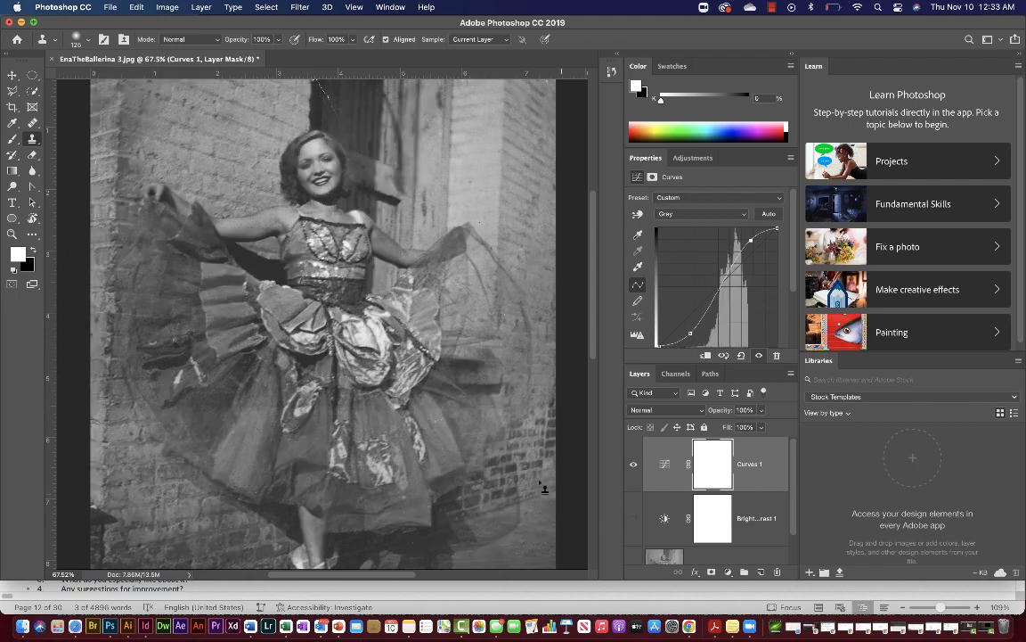
left_click(634, 519)
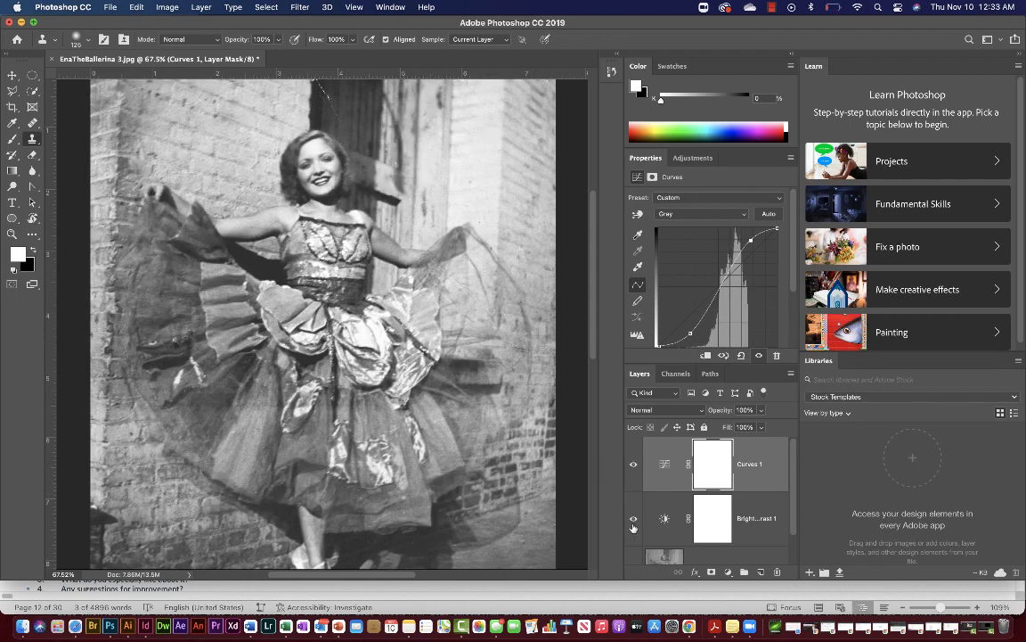
Enlarge the layer list area and duplicate Layer 0 beneath the adjustment layers.
scroll(717, 535, "down", 2)
left_click(722, 545)
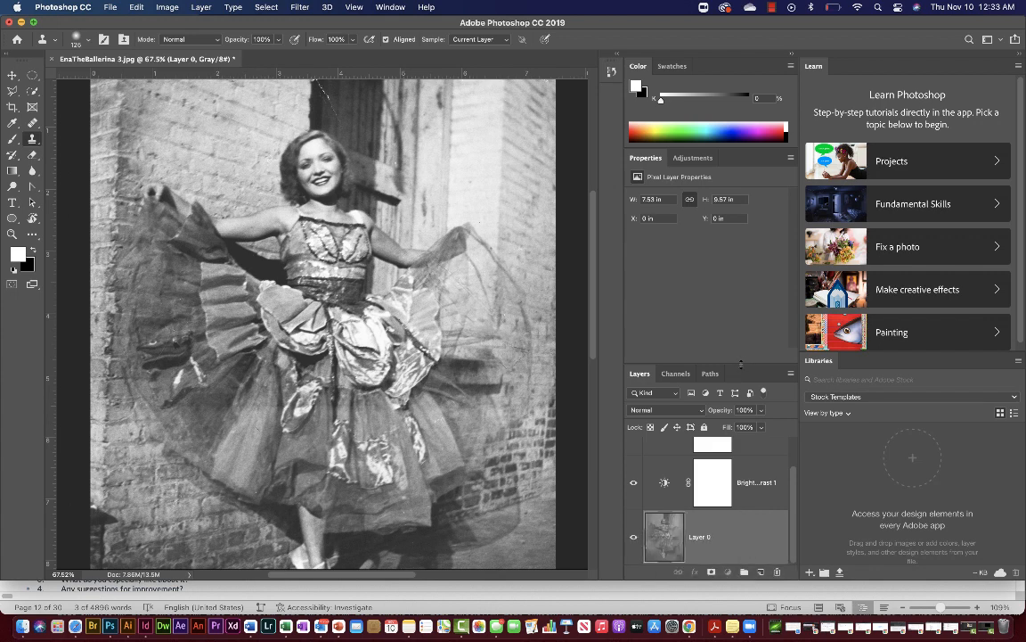
left_click_drag(740, 364, 741, 290)
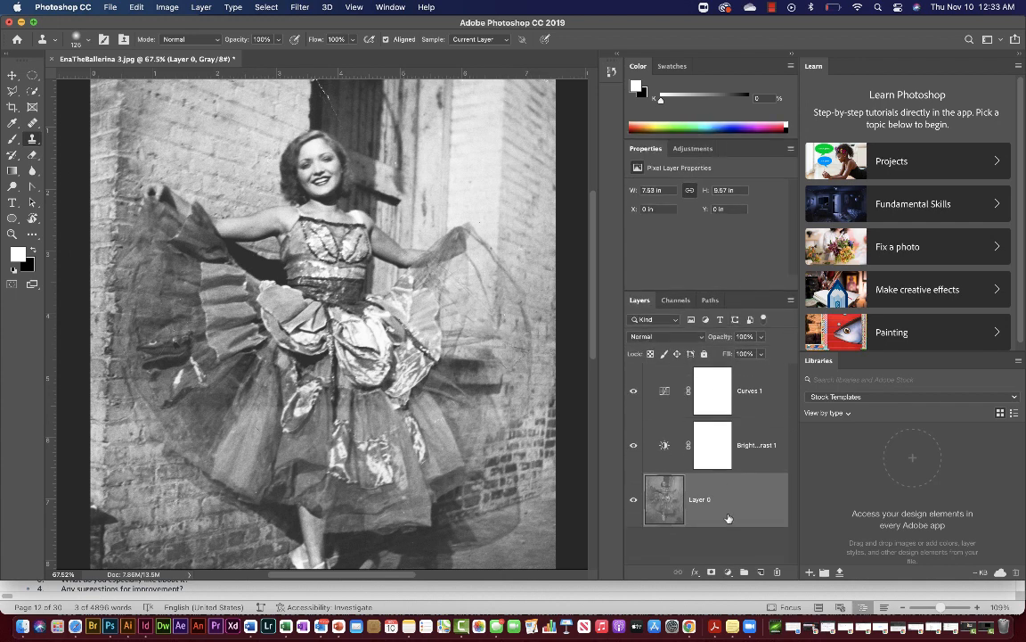
left_click_drag(728, 518, 760, 571)
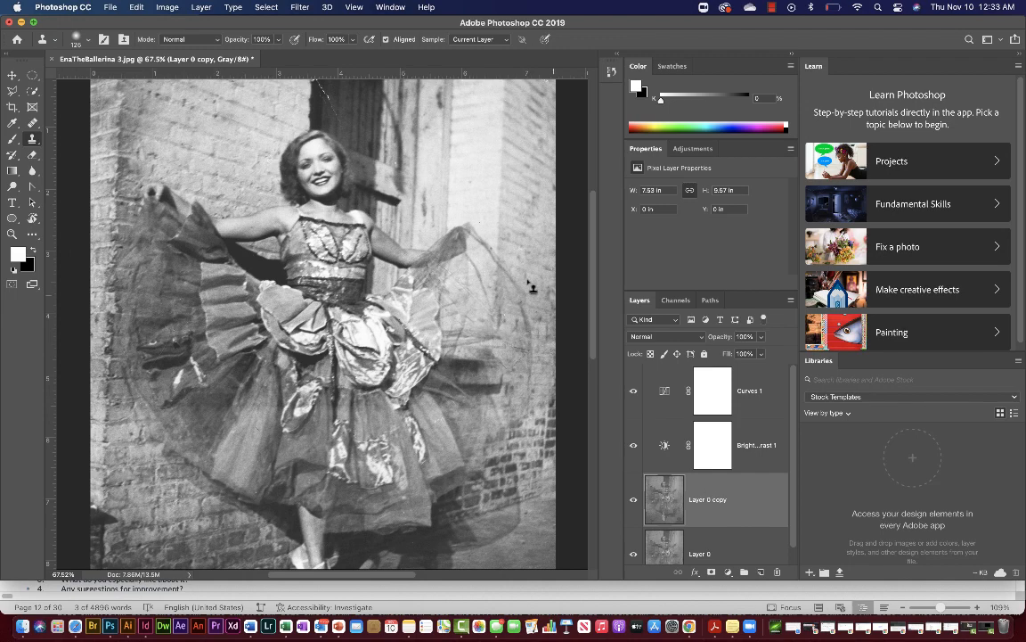
left_click(356, 7)
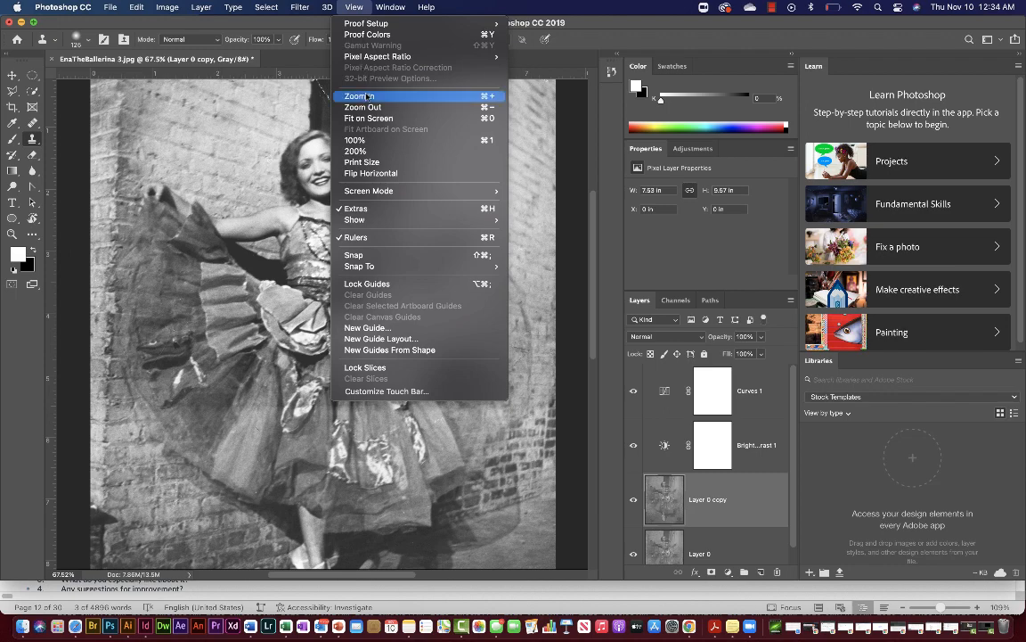
left_click(334, 8)
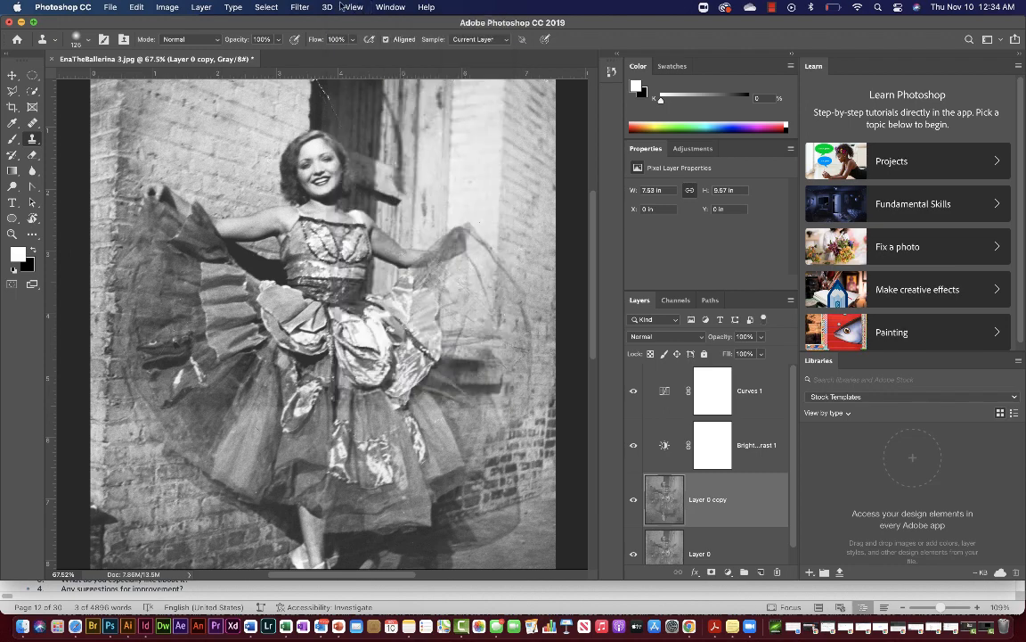
Start an Unsharp Mask on Layer 0 copy with amount 99% and radius 1.2 pixels, previewing the woman's face.
left_click(308, 7)
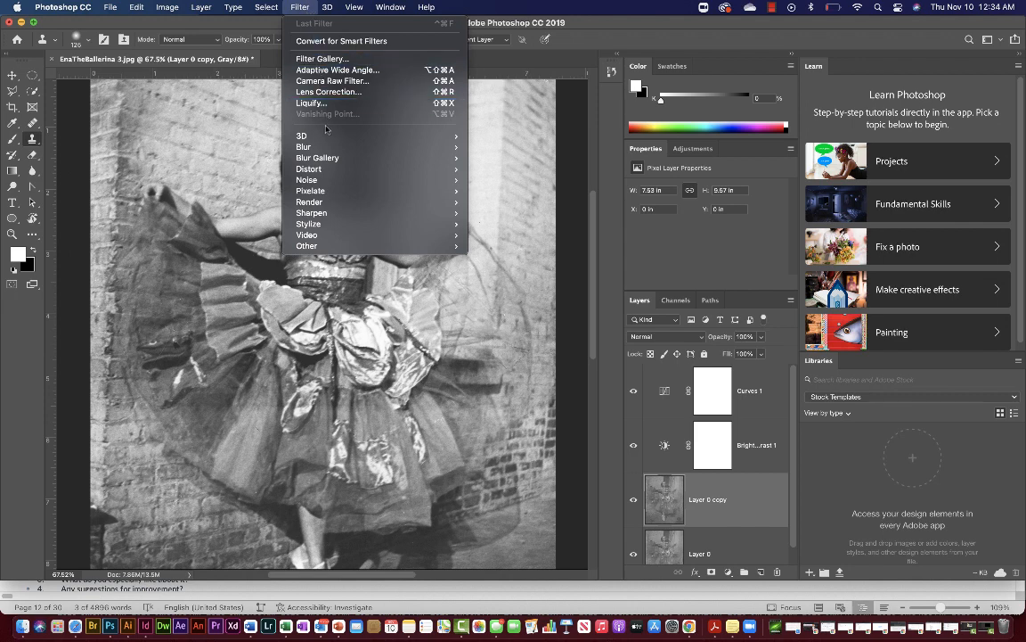
mouse_move(331, 149)
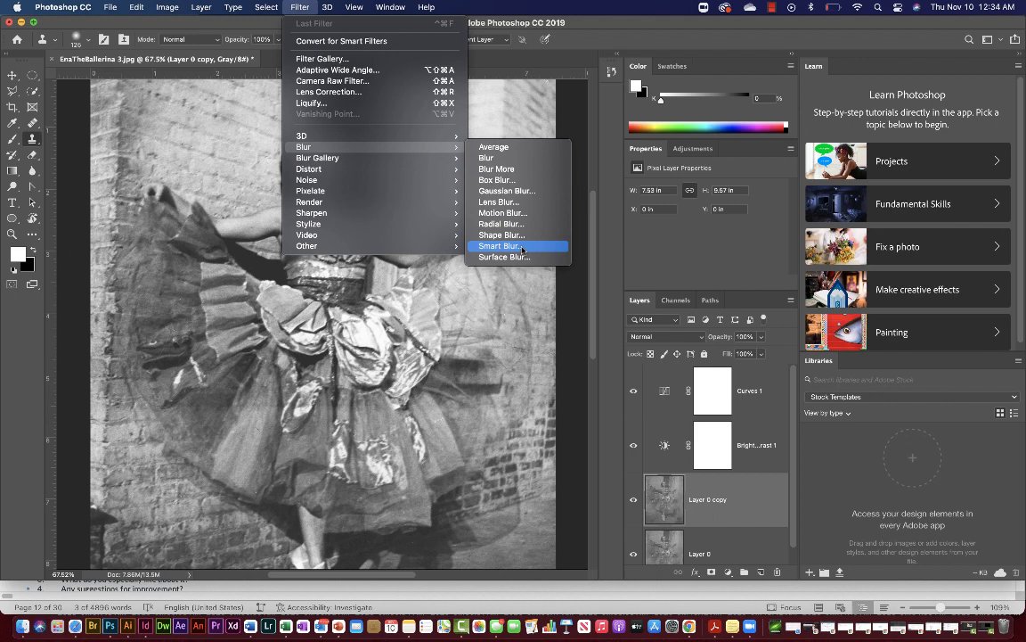
mouse_move(424, 216)
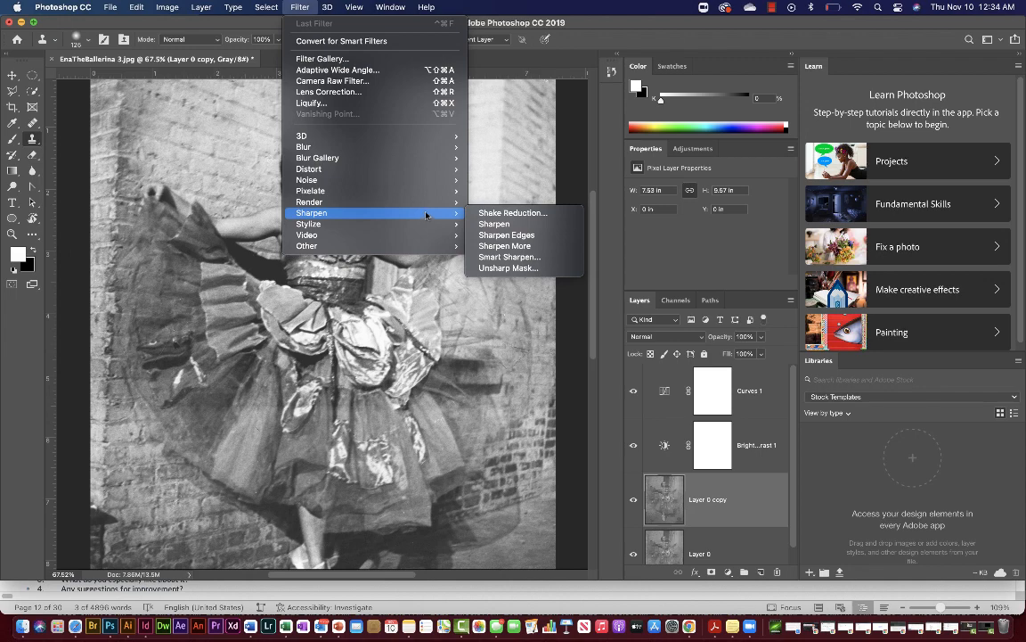
left_click(530, 268)
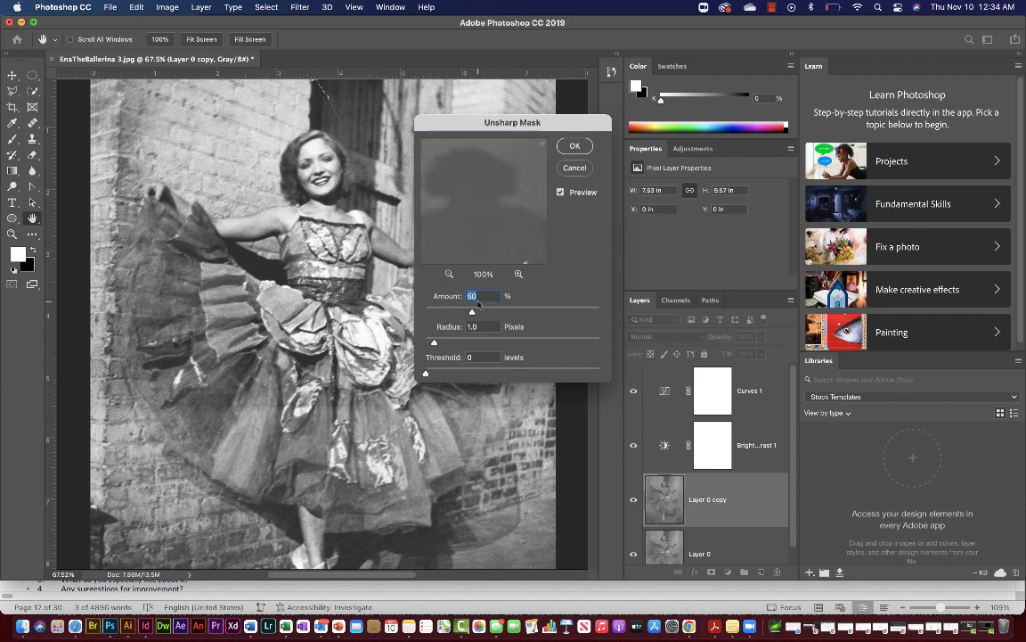
left_click_drag(473, 311, 519, 312)
left_click_drag(434, 343, 435, 344)
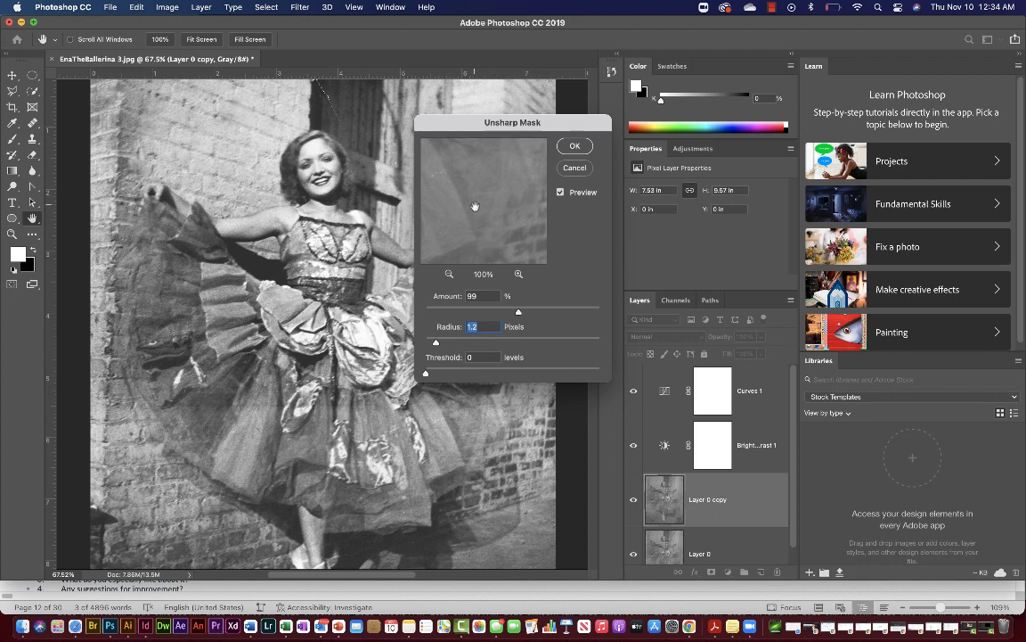
left_click_drag(477, 206, 538, 334)
left_click_drag(503, 190, 536, 317)
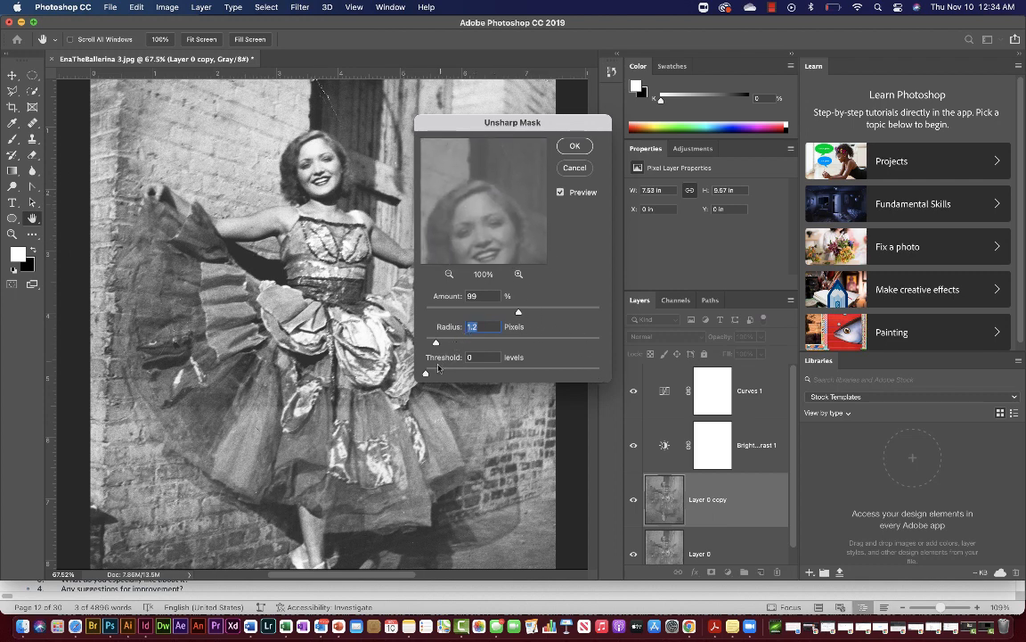
Raise the sharpening to amount 141% and radius 2.2 pixels, and compare the face before and after in a 200% preview.
mouse_move(426, 373)
left_mouse_down()
mouse_move(450, 373)
mouse_move(426, 373)
left_mouse_up()
left_click_drag(519, 312, 541, 314)
left_click(518, 274)
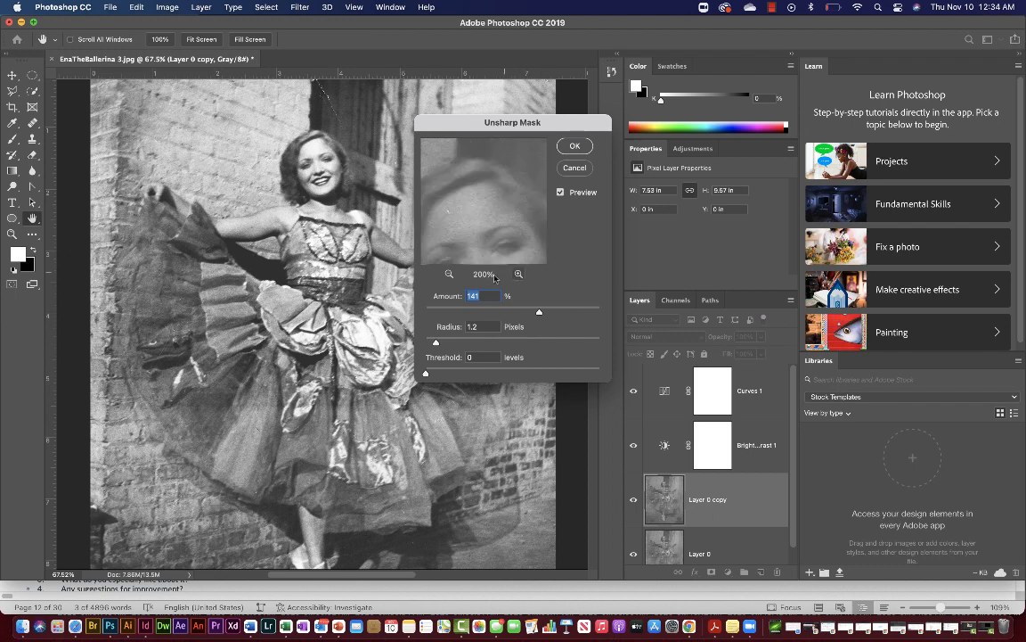
left_click_drag(490, 238, 481, 196)
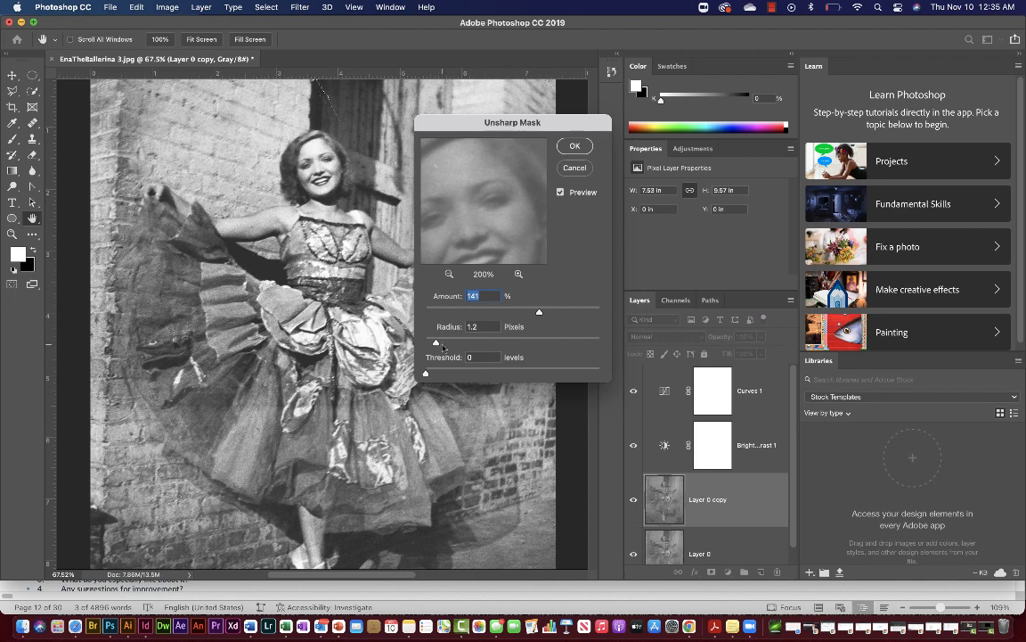
left_click_drag(437, 344, 446, 344)
left_click_drag(456, 224, 473, 204)
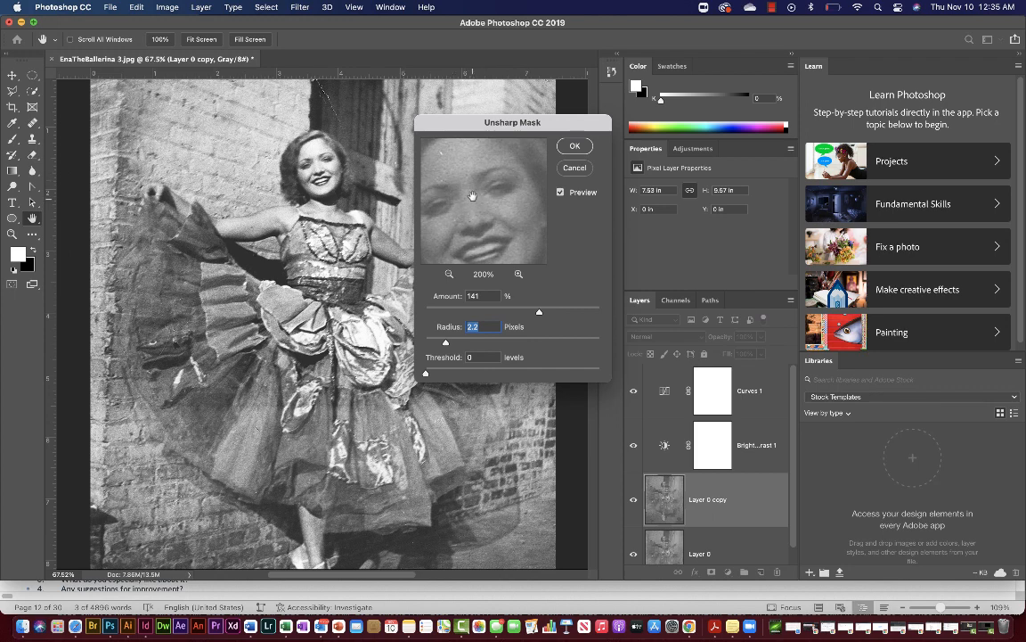
left_click(471, 195)
left_click_drag(472, 195, 476, 218)
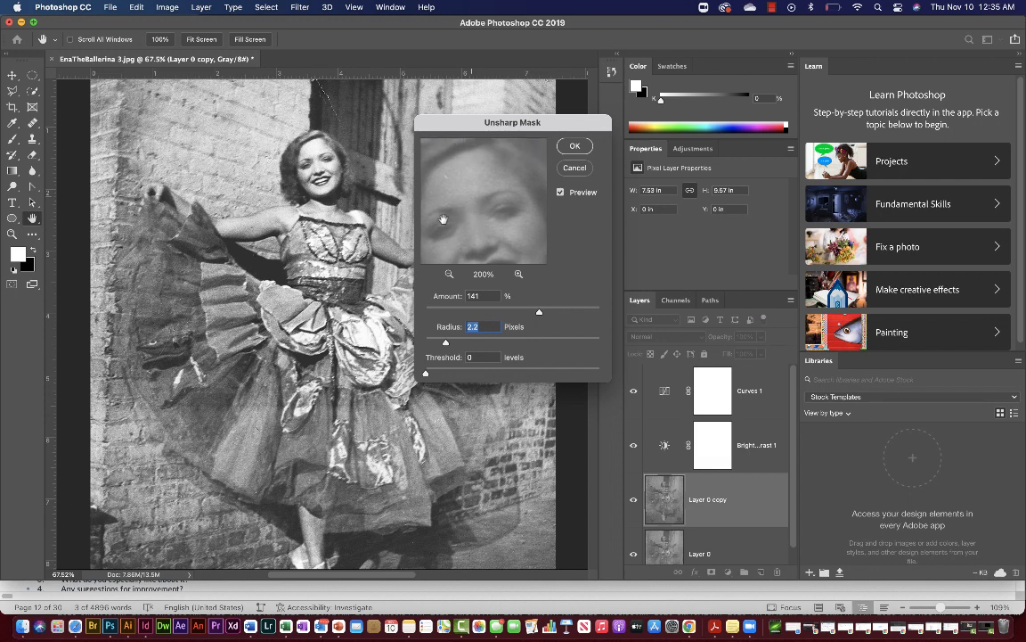
left_click_drag(458, 202, 456, 172)
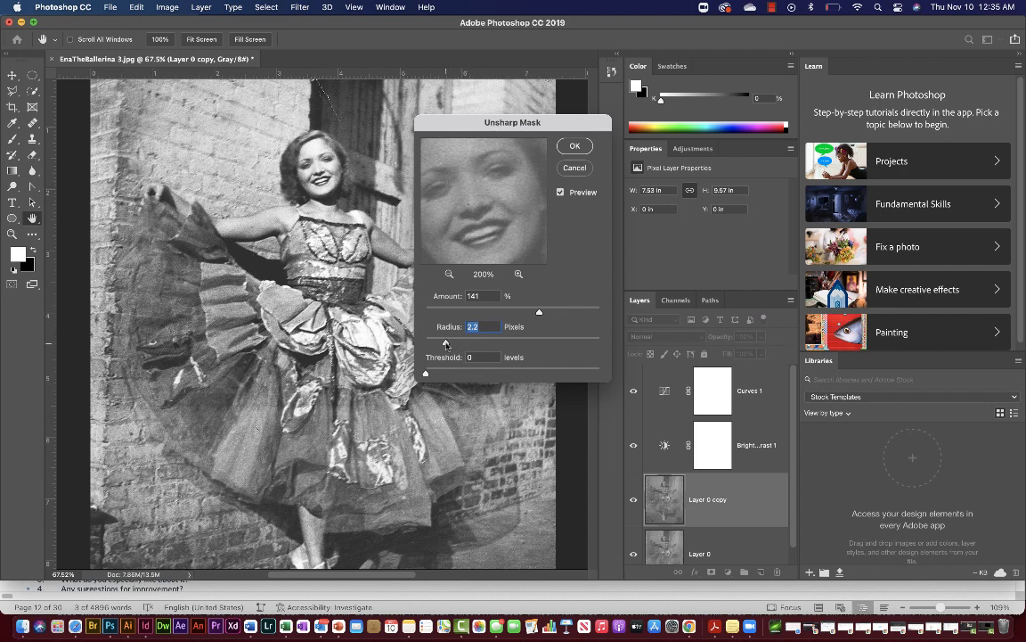
Lower the Unsharp Mask amount, fine-tune its radius and threshold, and apply the filter to the duplicated layer.
left_click_drag(445, 344, 442, 344)
left_click_drag(539, 312, 515, 312)
left_click_drag(426, 374, 428, 375)
left_click_drag(442, 342, 445, 346)
left_click(575, 145)
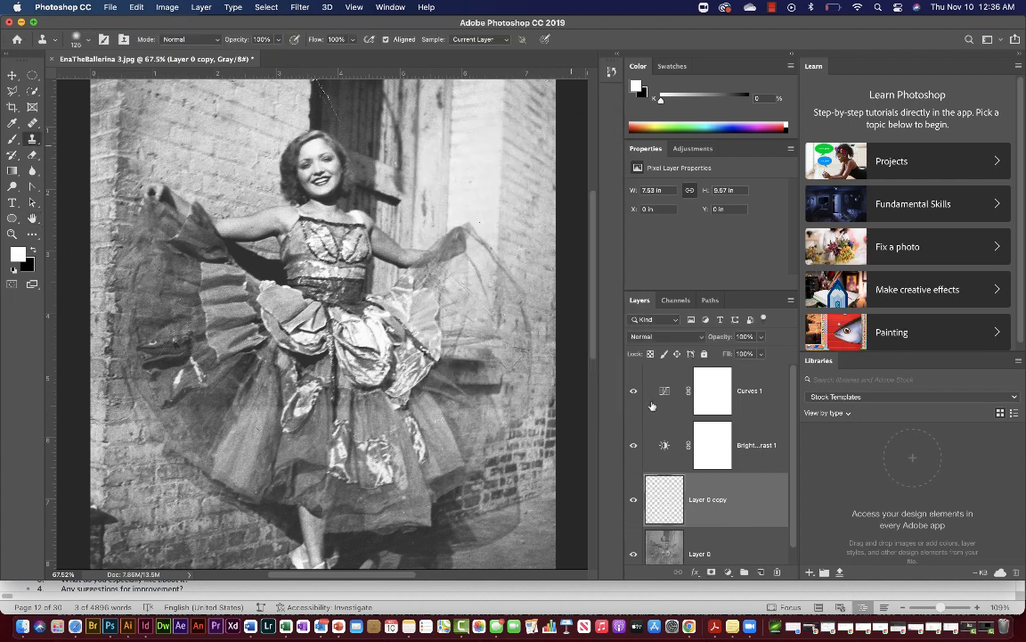
Rename the sharpened Layer 0 copy as Unsharp Mask Overlay.
double_click(701, 499)
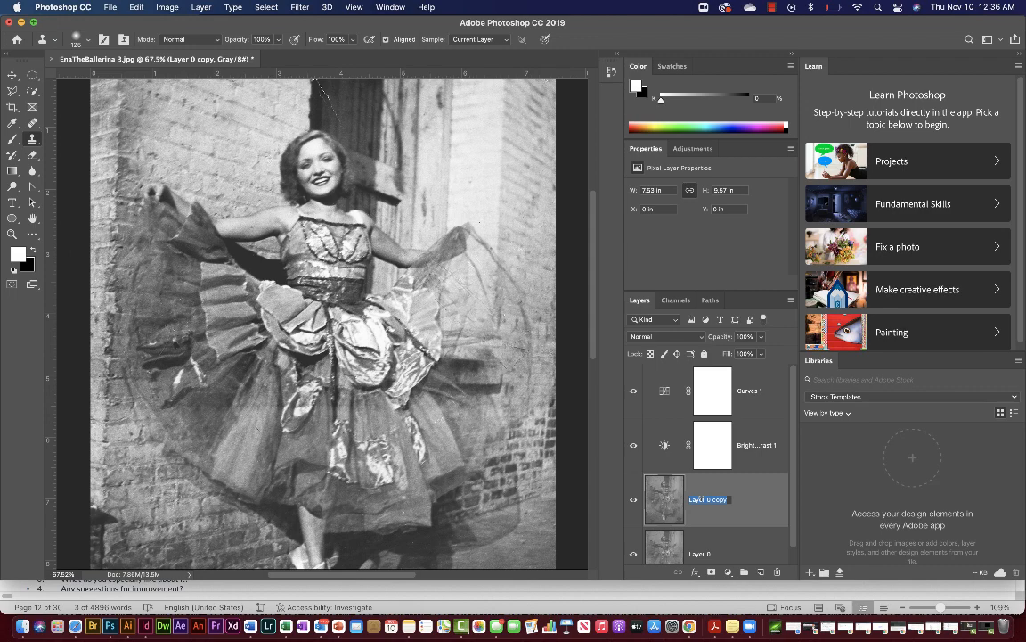
type("Lnsharp Mask Overlay")
key("Return")
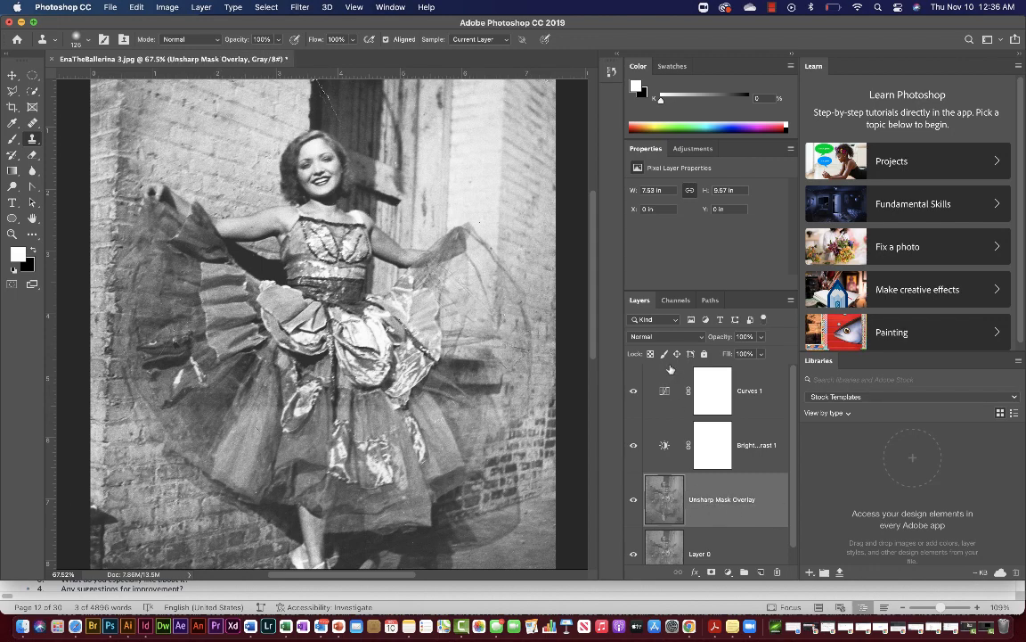
Set the Unsharp Mask Overlay layer's blend mode to Overlay and its opacity to 15%.
left_click(700, 337)
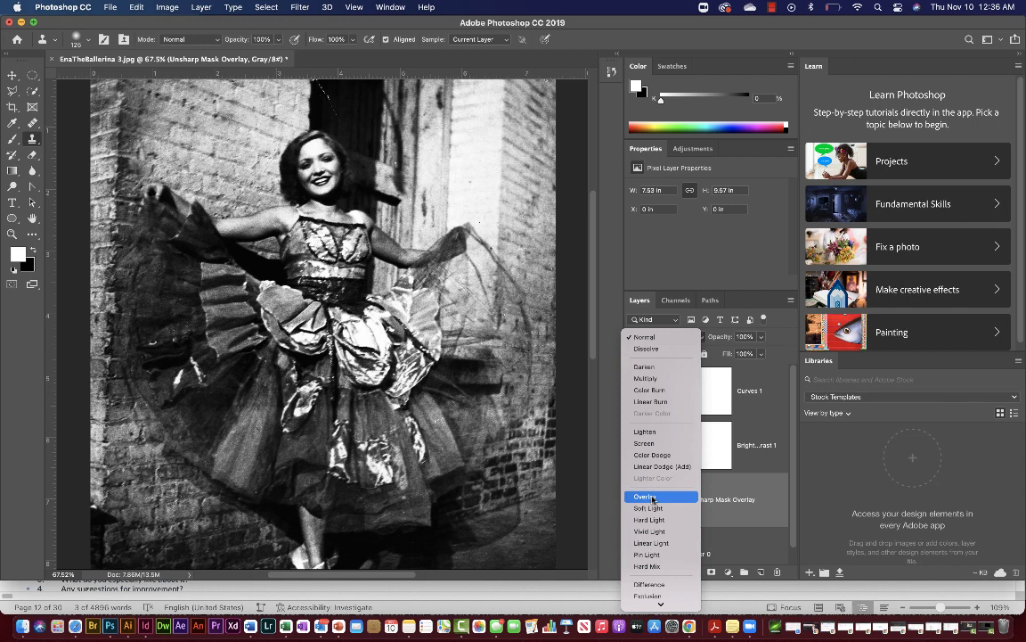
left_click(653, 499)
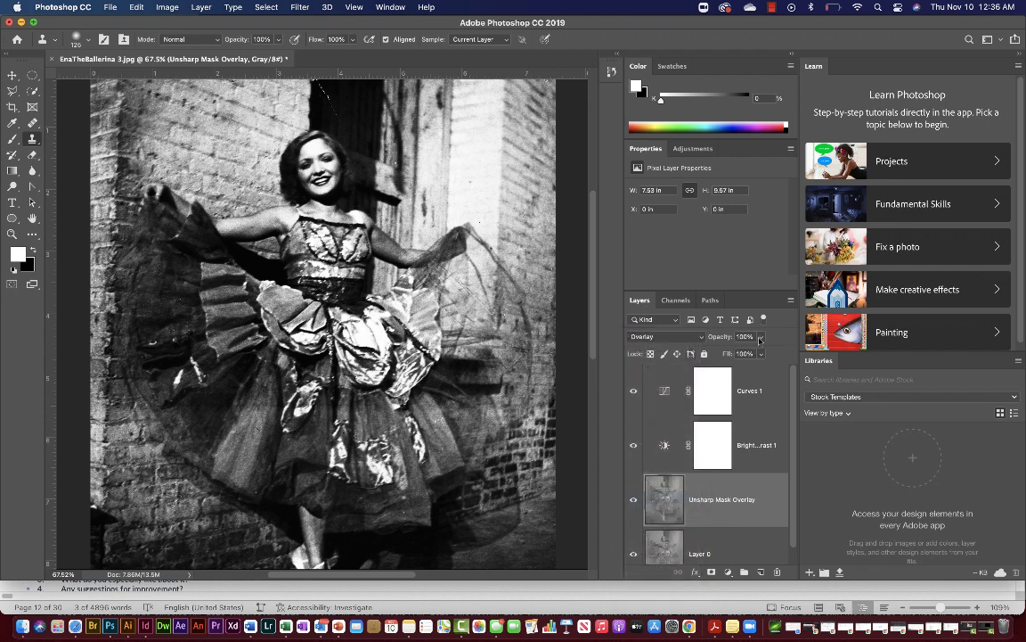
left_click_drag(760, 337, 710, 353)
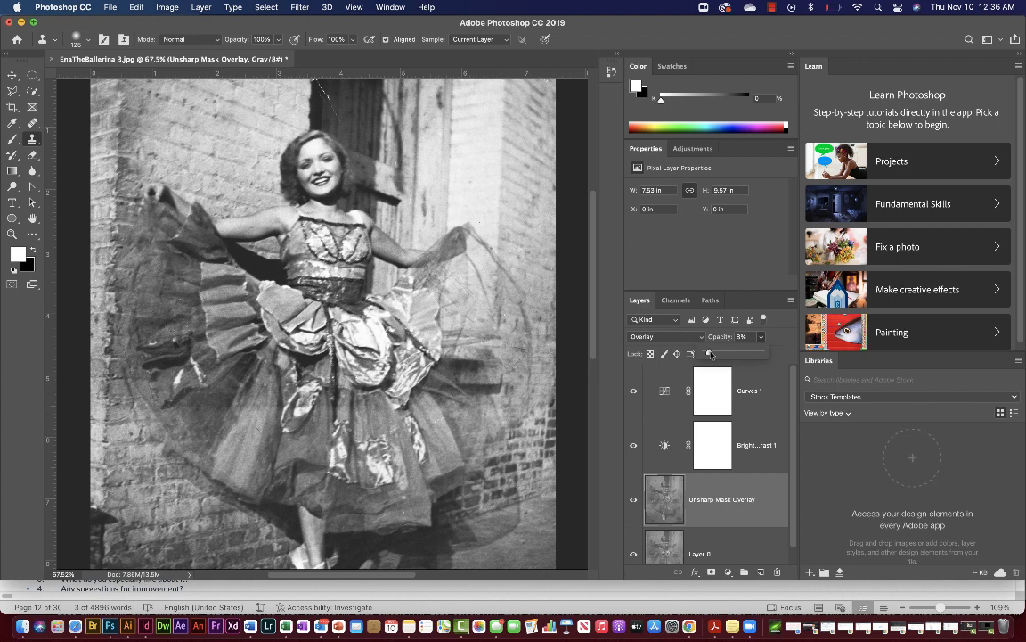
left_click_drag(710, 354, 714, 354)
Compare the photo with and without the Unsharp Mask Overlay layer by toggling its visibility repeatedly.
left_click(633, 500)
left_click(633, 501)
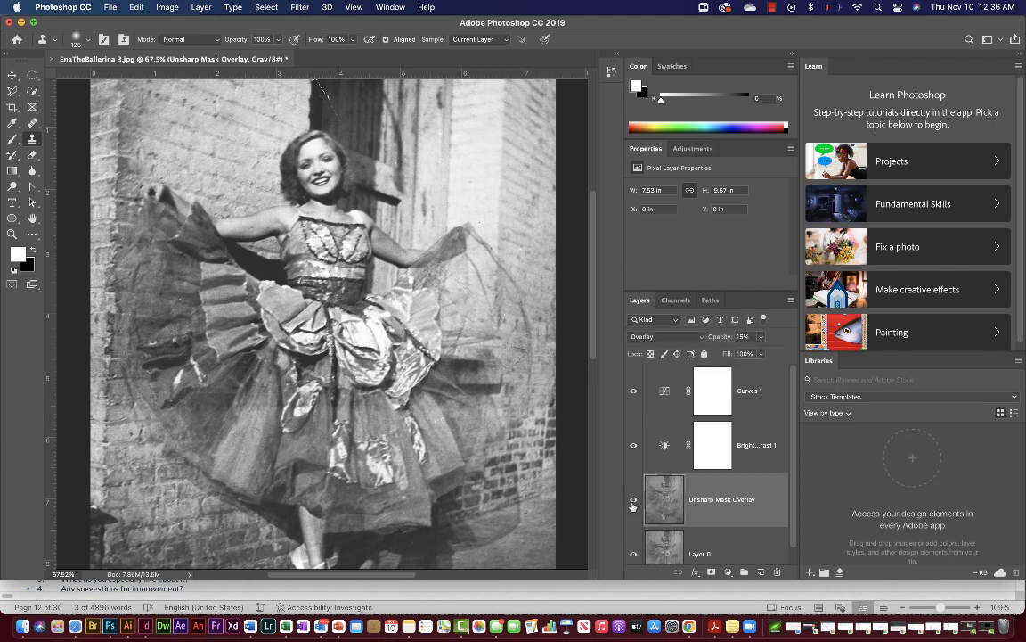
left_click(633, 502)
left_click(633, 502)
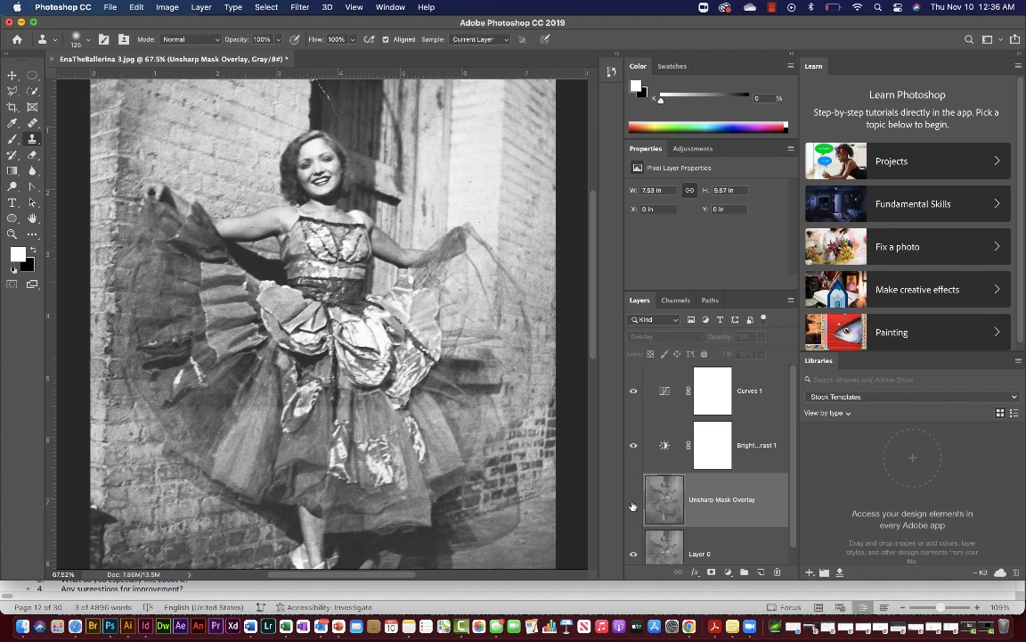
left_click(633, 501)
left_click(634, 501)
left_click(634, 502)
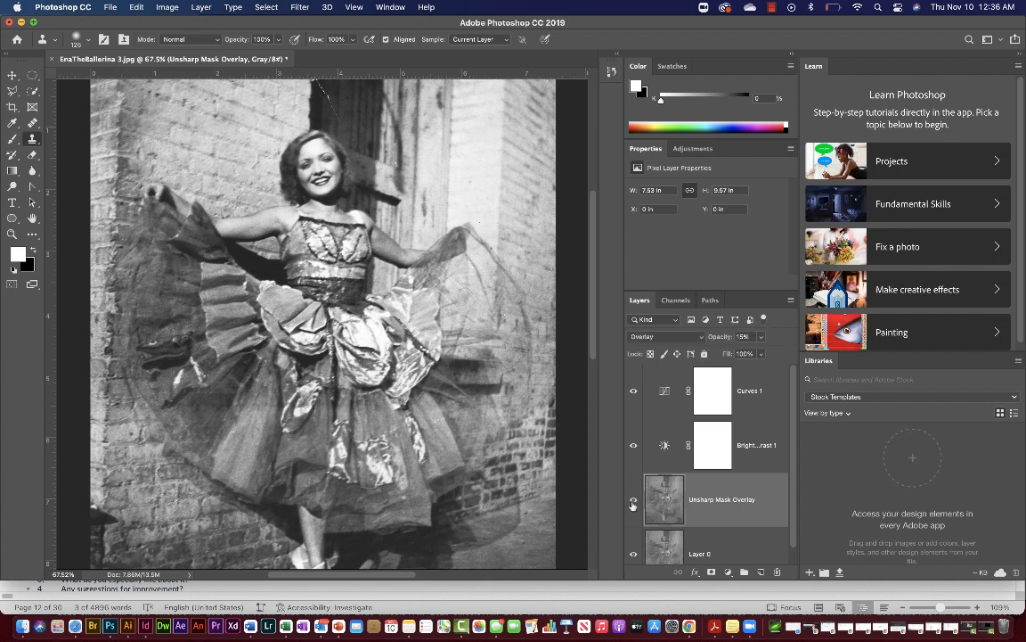
left_click(634, 502)
left_click(633, 502)
Review the whole photo, hiding the Curves, Brightness/Contrast and Unsharp Mask Overlay layers, and restore them one by one from the bottom up.
scroll(374, 299, "down", 2)
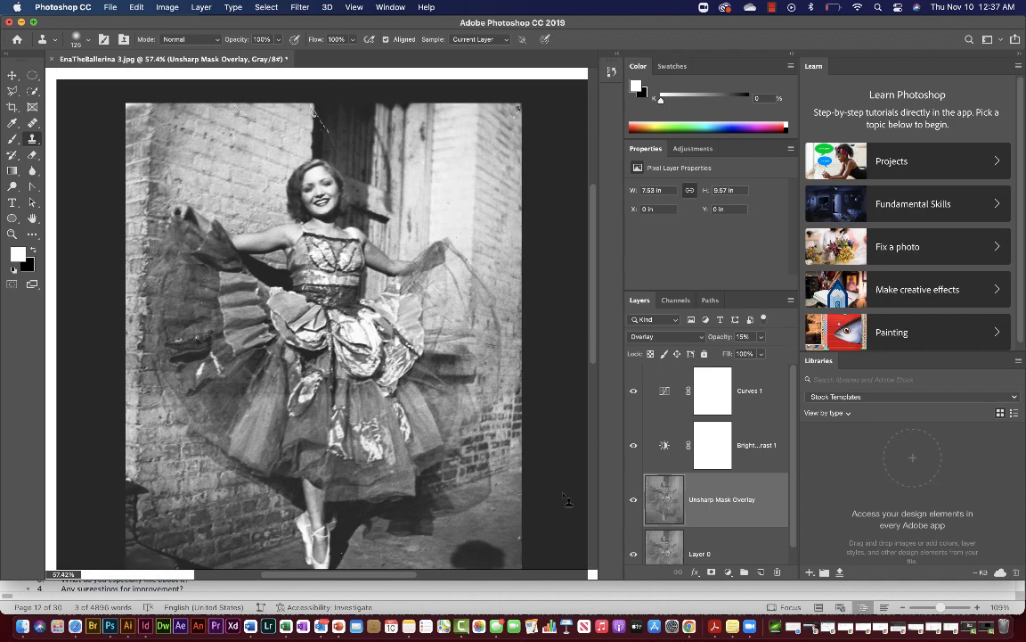
scroll(559, 482, "down", 4)
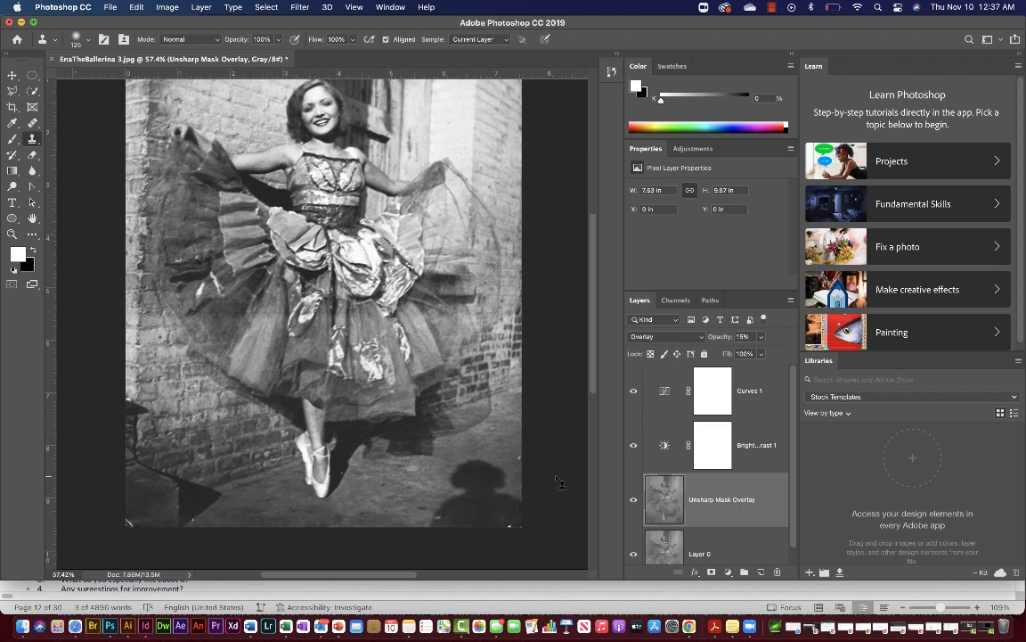
scroll(559, 482, "up", 3)
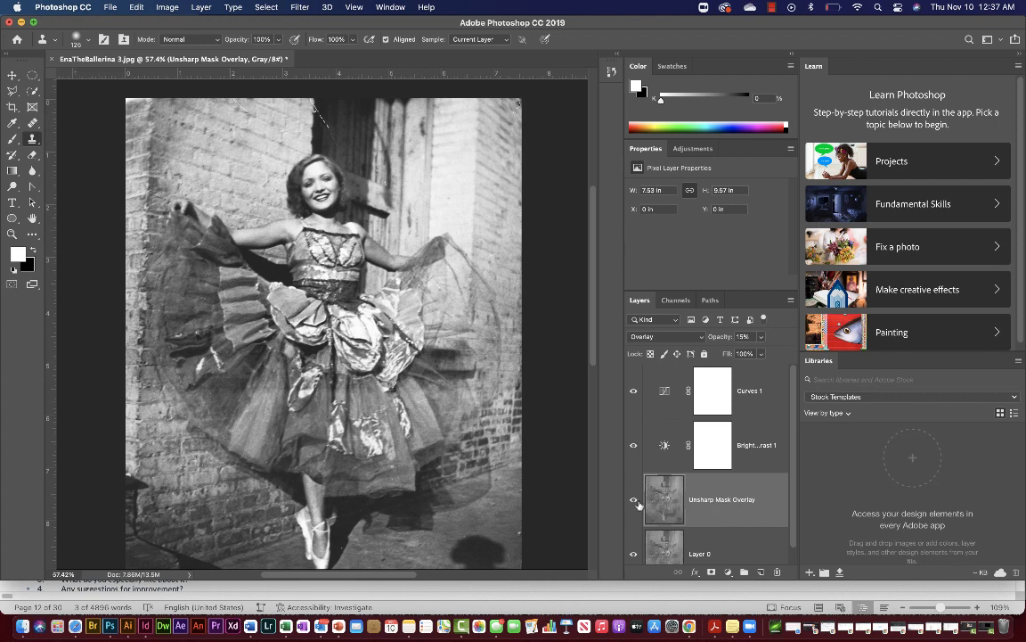
left_click(632, 393)
left_click(632, 446)
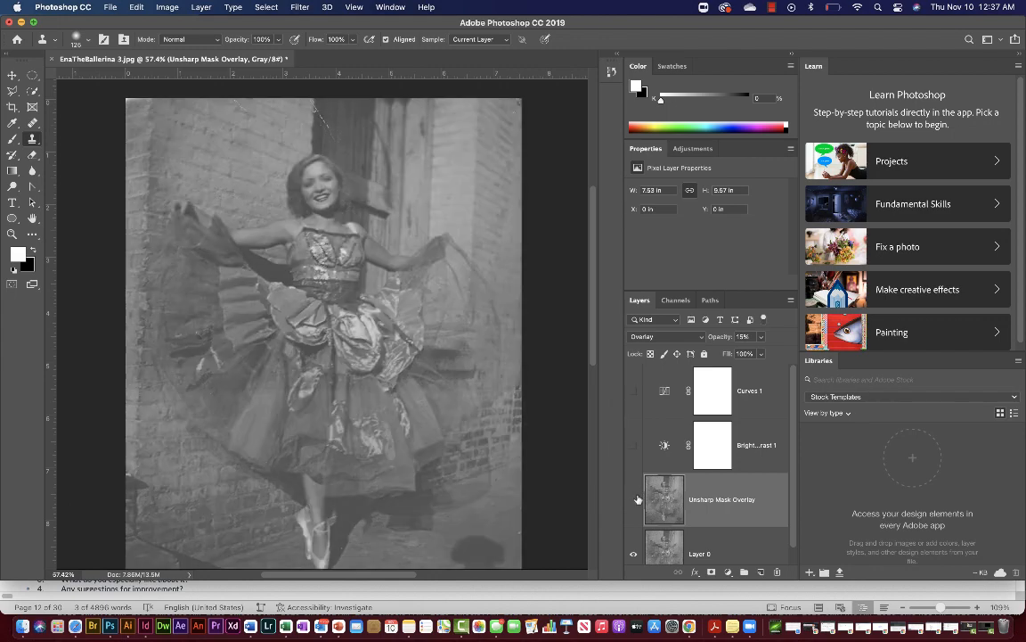
left_click(636, 501)
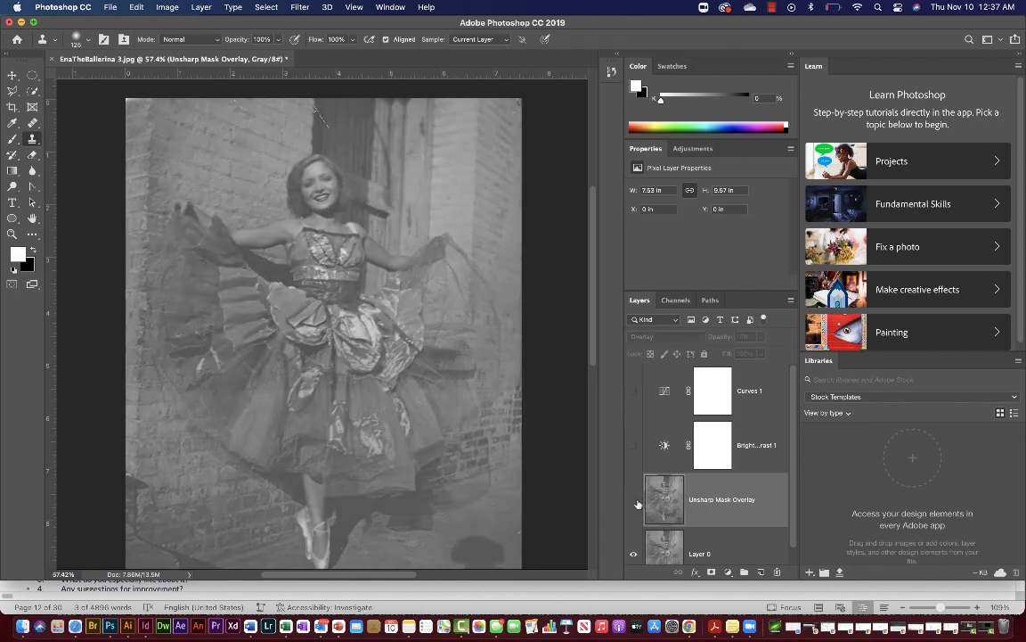
left_click(635, 501)
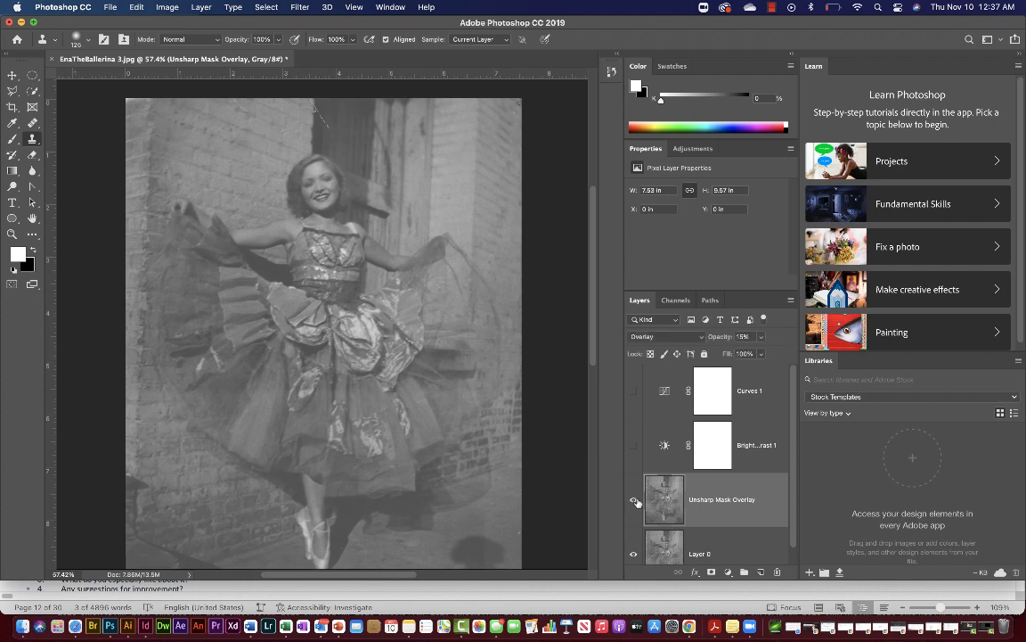
left_click(635, 446)
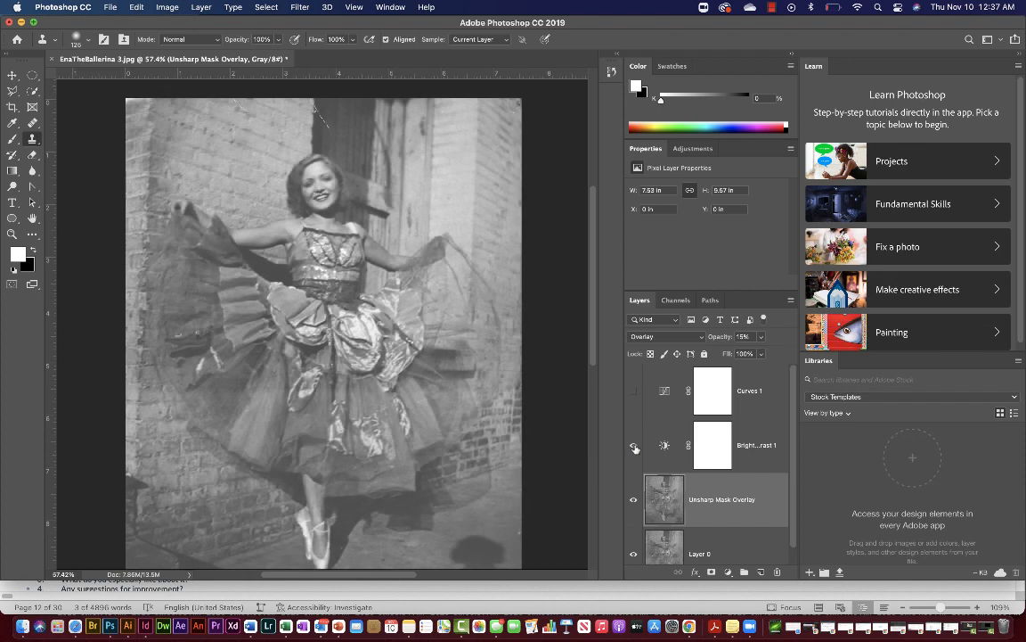
left_click(634, 392)
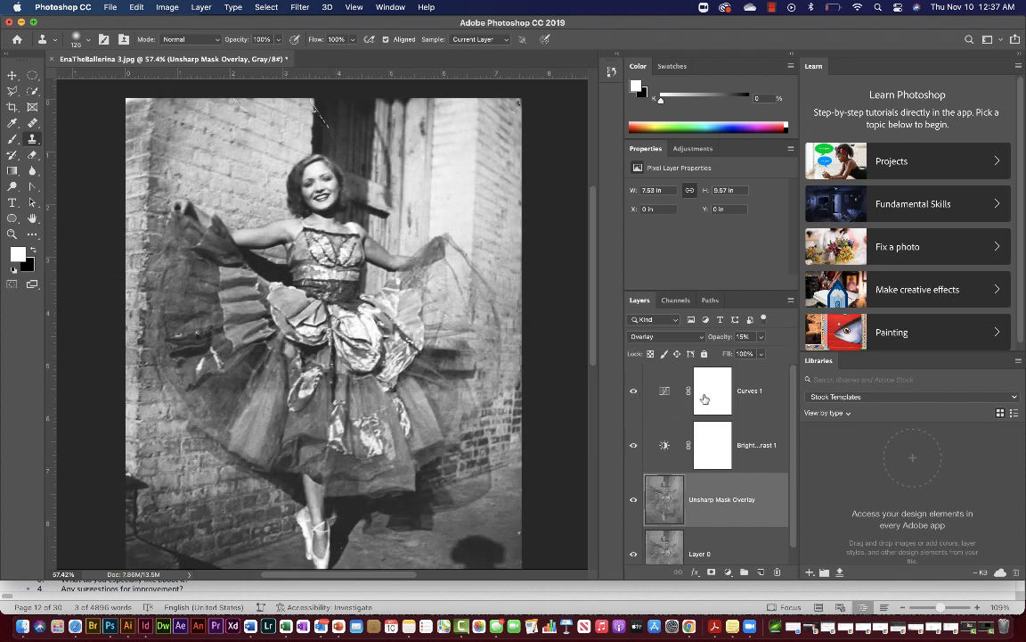
Readjust the Curves 1 layer, setting the shadow point to input 27, output 11 and slightly lowering the highlight point.
left_click(666, 392)
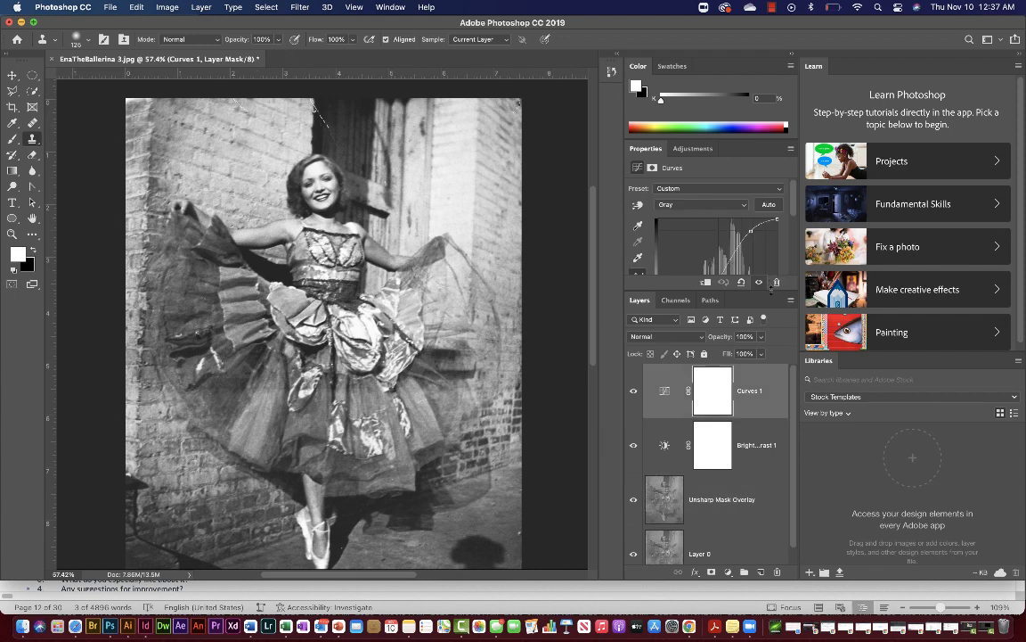
left_click_drag(770, 290, 770, 382)
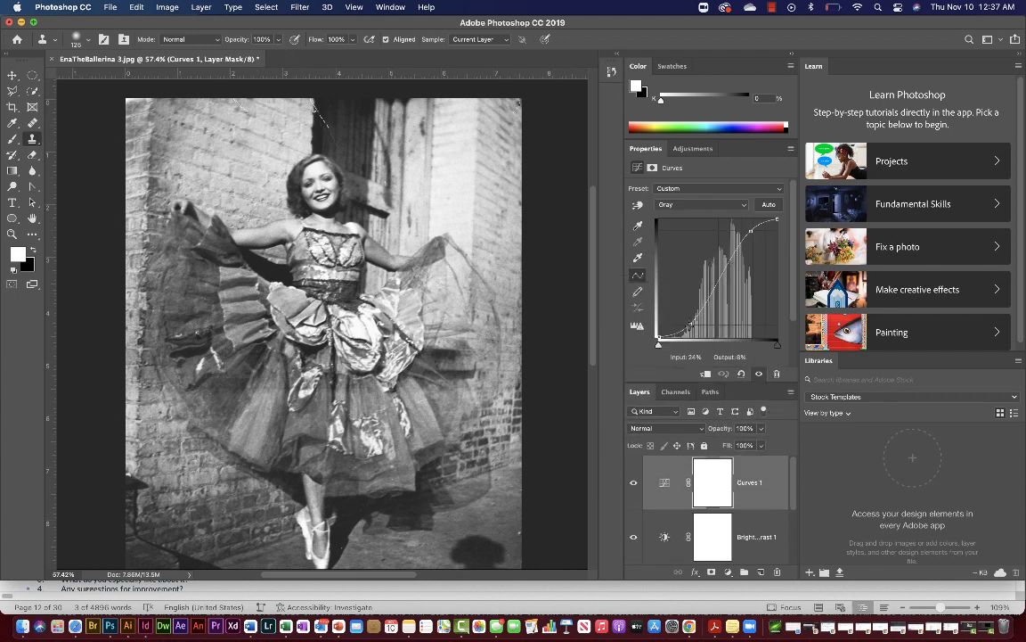
left_click_drag(688, 329, 690, 314)
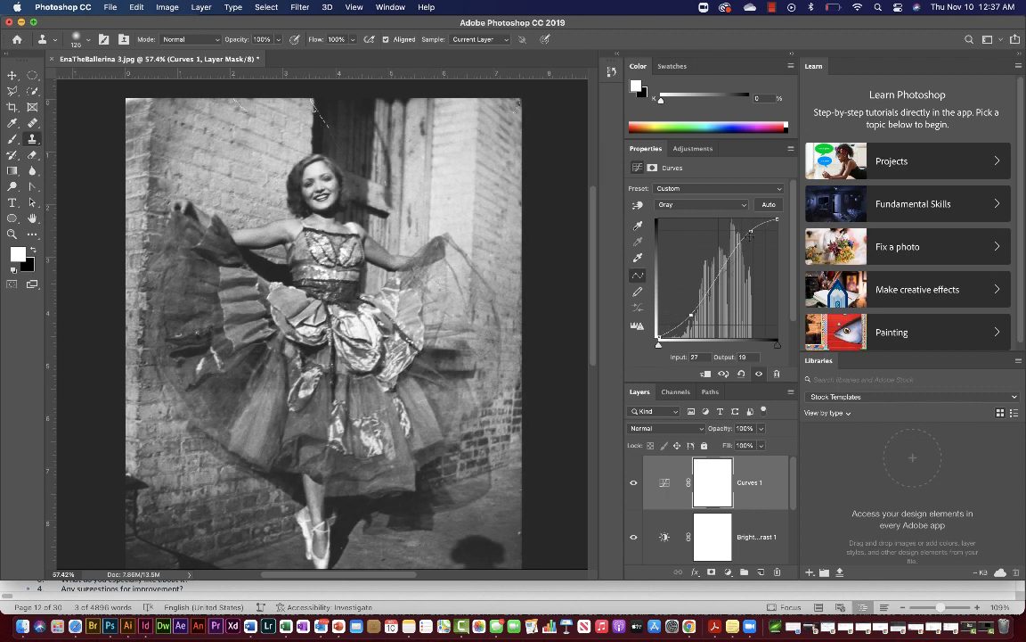
mouse_move(751, 231)
left_mouse_down()
mouse_move(744, 219)
mouse_move(749, 233)
left_mouse_up()
left_click_drag(689, 317, 691, 320)
left_click_drag(690, 320, 692, 324)
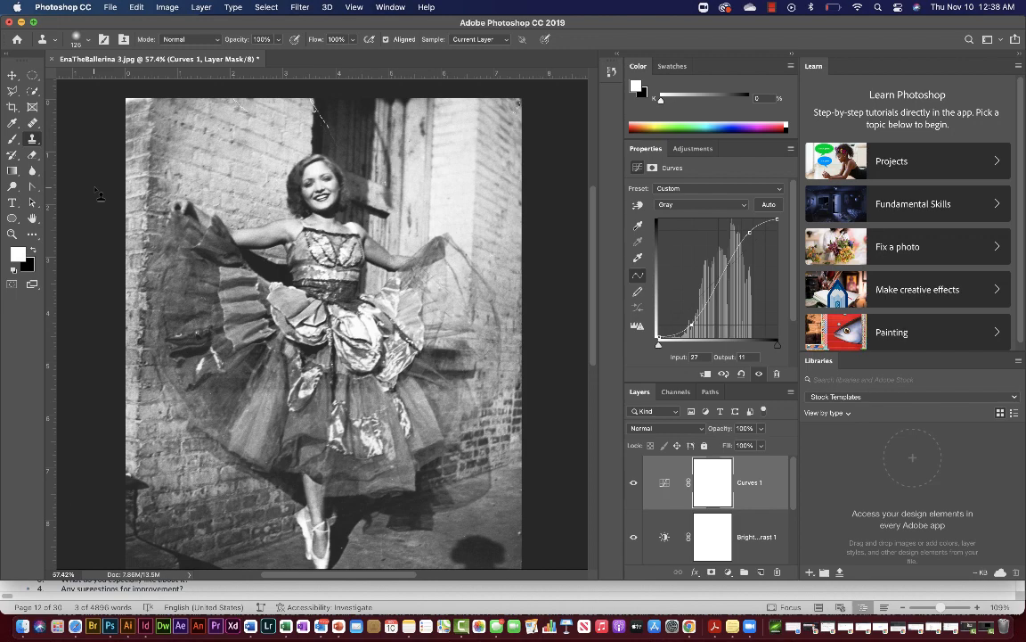
left_click(111, 7)
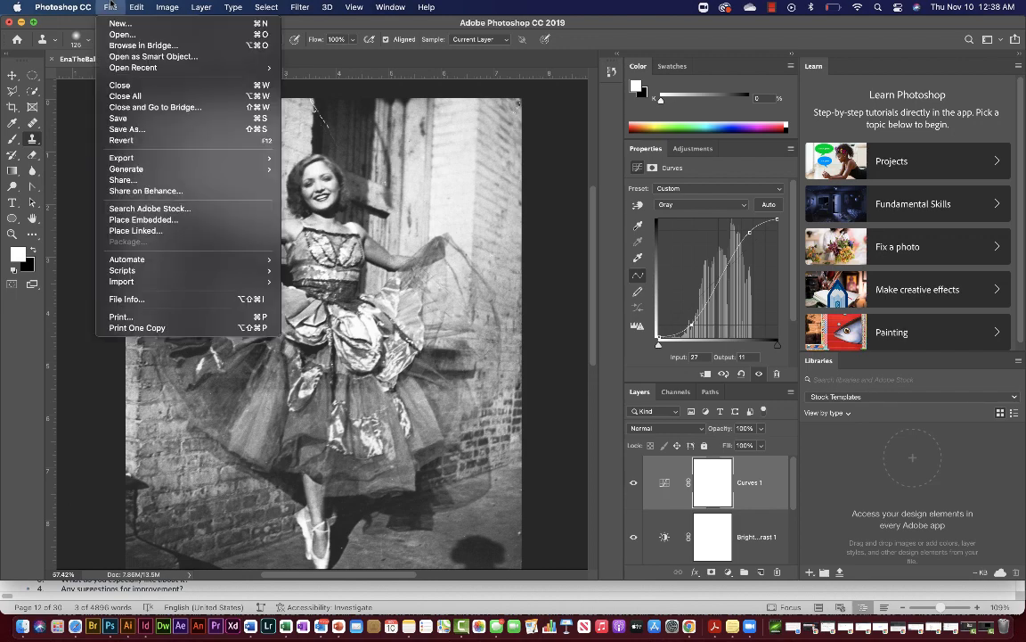
left_click(111, 7)
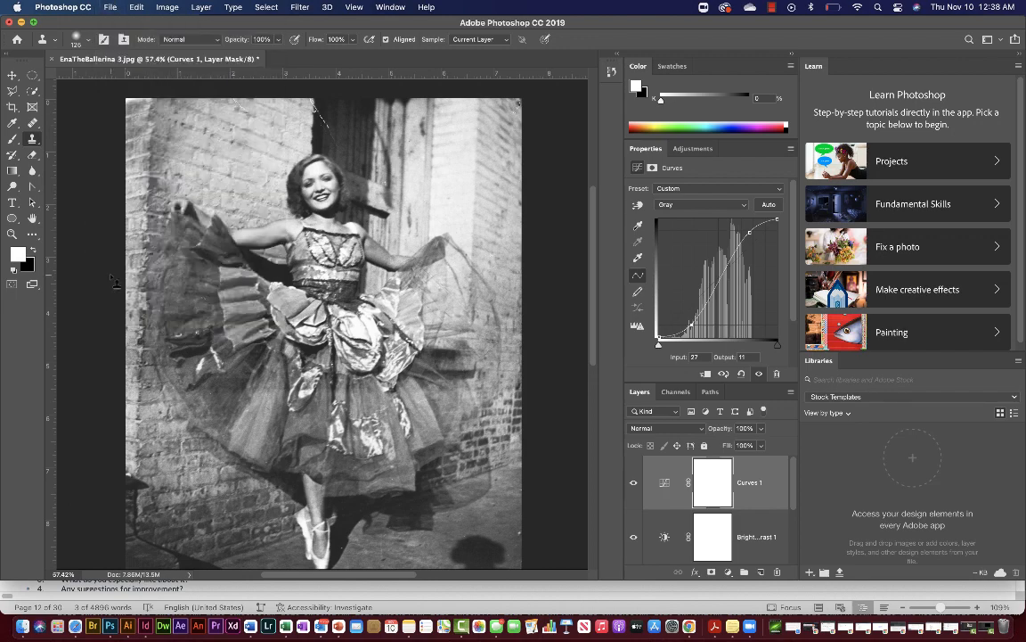